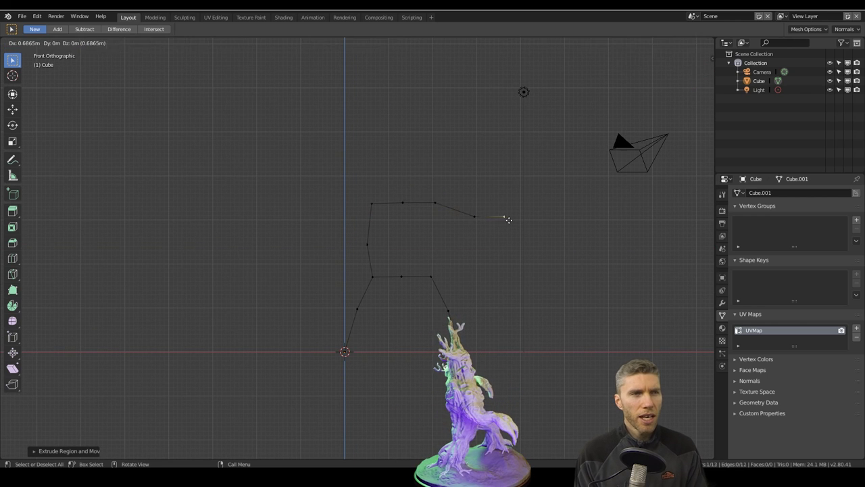
Add a Skin modifier and a level 1 Subdivision Surface modifier to the extruded vertex skeleton
left_click(722, 302)
left_click(791, 193)
left_click(751, 248)
key("ctrl+1")
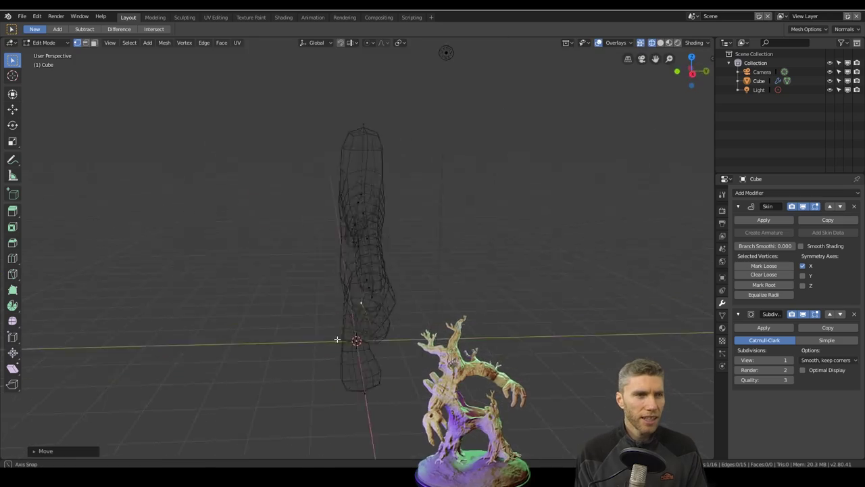
Adjust the skeleton's vertices in depth to pose the skinned body and limbs, and return to Object Mode
left_click(424, 324)
middle_click_drag(424, 325, 379, 348)
left_click(418, 289)
middle_click_drag(418, 291, 448, 301)
middle_click_drag(492, 276, 259, 302)
middle_click_drag(356, 257, 409, 281)
key("shift+z")
mouse_move(464, 286)
middle_mouse_down()
mouse_move(325, 297)
mouse_move(329, 307)
mouse_move(381, 282)
mouse_move(406, 311)
mouse_move(400, 251)
mouse_move(341, 211)
middle_mouse_up()
key("shift+z")
left_click(438, 317, "shift")
key("Tab")
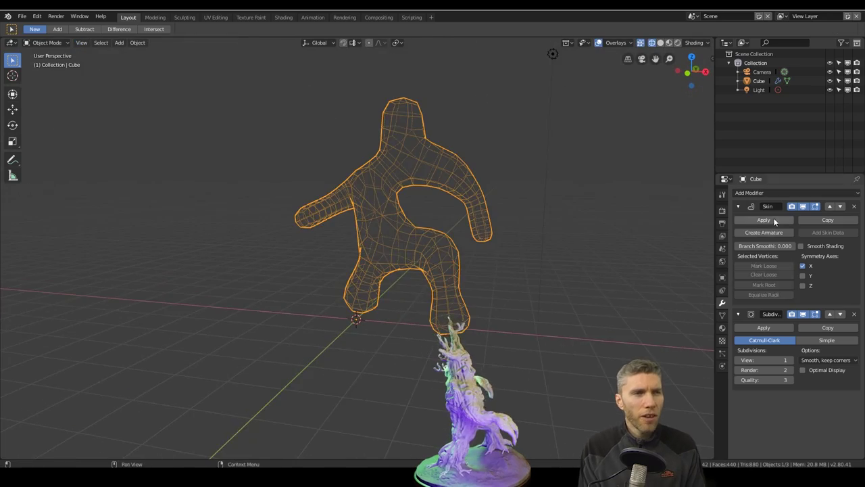
Apply the Skin modifier, set the subdivision level to 2, apply it and display the figure as a solid
left_click(775, 220)
left_click(775, 221)
key("ctrl+2")
left_click(771, 221)
mouse_move(444, 259)
middle_mouse_down()
mouse_move(537, 237)
mouse_move(345, 261)
mouse_move(359, 251)
middle_mouse_up()
key("shift+z")
Switch to the Sculpting workspace and enable Dyntopo with Constant Detail at a resolution of 10
left_click(722, 315)
left_click(722, 303)
left_click(185, 18)
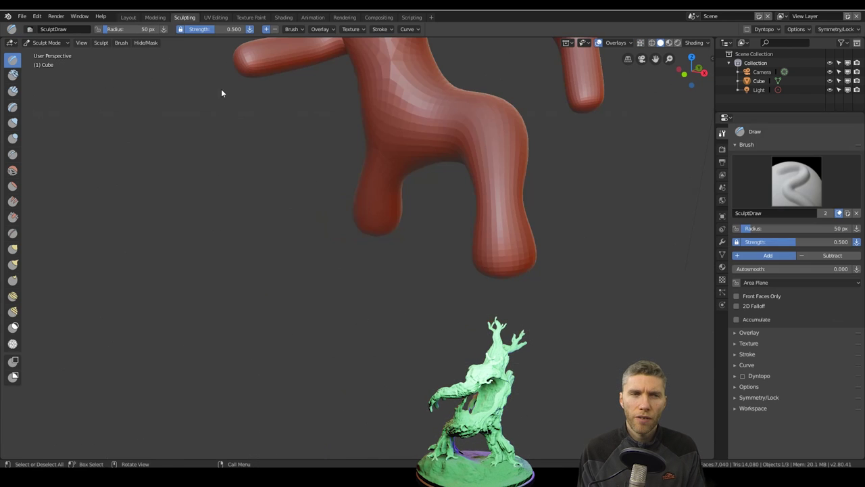
left_click_drag(814, 390, 831, 390)
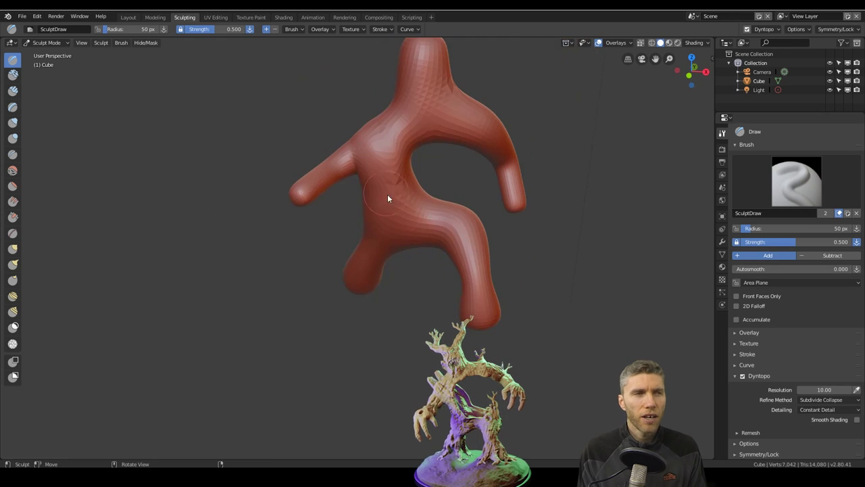
Shape the torso with the Grab brush and pull forked branches out of the head with Snake Hook
left_click(12, 249)
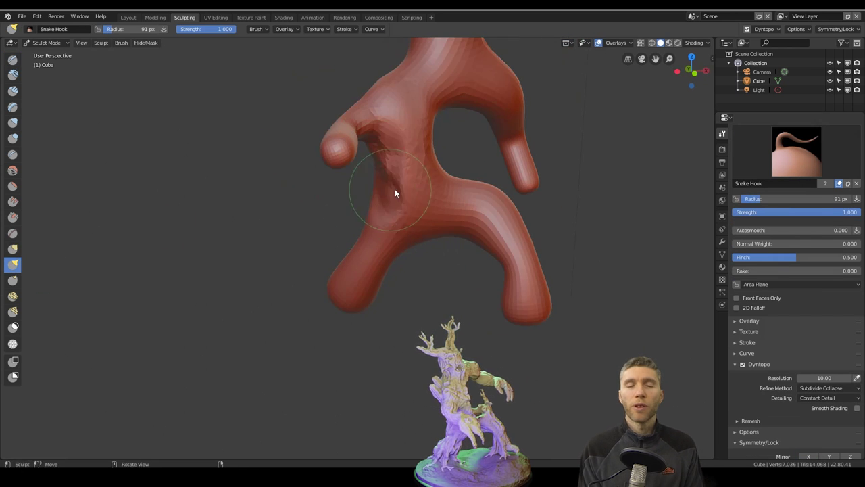
mouse_move(396, 194)
middle_mouse_down()
mouse_move(224, 99)
mouse_move(396, 170)
mouse_move(346, 183)
mouse_move(368, 121)
mouse_move(415, 128)
mouse_move(487, 198)
mouse_move(429, 108)
mouse_move(494, 155)
mouse_move(491, 237)
middle_mouse_up()
scroll(430, 109, "up", 4)
middle_click_drag(445, 154, 483, 196)
left_click_drag(281, 230, 313, 221)
middle_click_drag(325, 98, 341, 170, "shift")
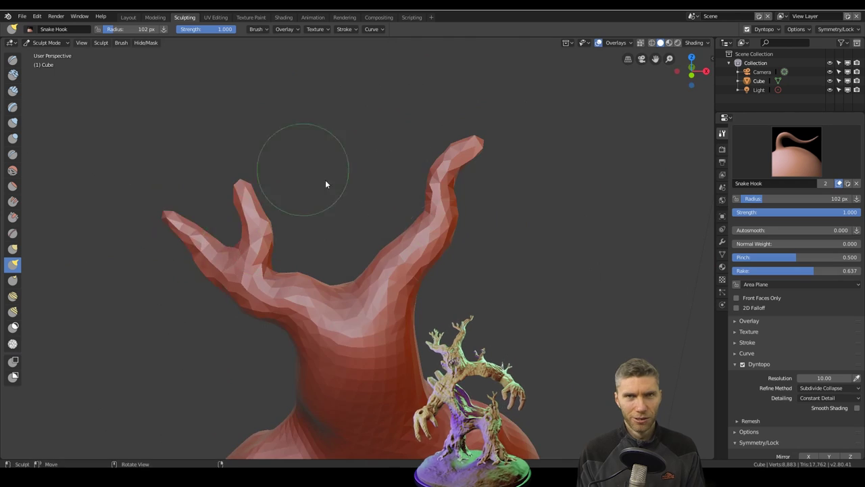
Pull a forked branch out of the creature's shoulder using Snake Hook with a 102 px radius
scroll(325, 184, "down", 3)
mouse_move(326, 183)
middle_mouse_down()
mouse_move(382, 249)
mouse_move(365, 226)
middle_mouse_up()
left_click_drag(368, 222, 421, 193)
scroll(421, 193, "up", 3)
left_click_drag(434, 165, 497, 94)
middle_click_drag(497, 94, 463, 179)
left_click_drag(463, 183, 492, 191)
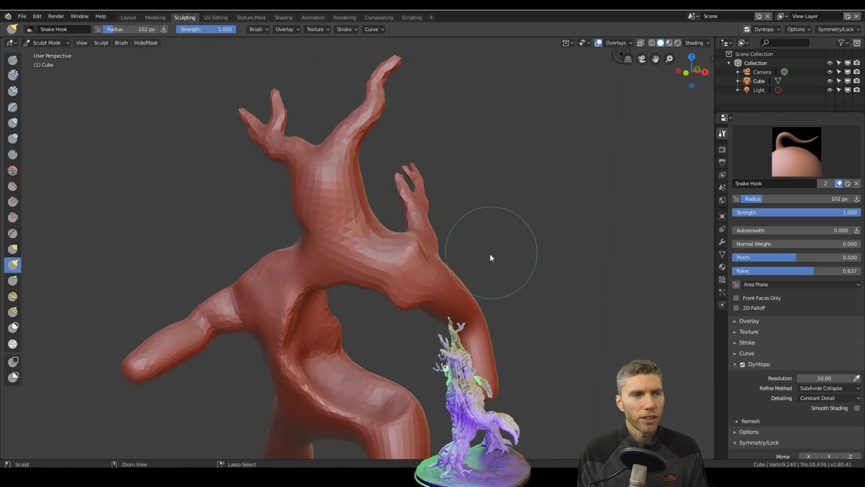
middle_click_drag(490, 255, 419, 232)
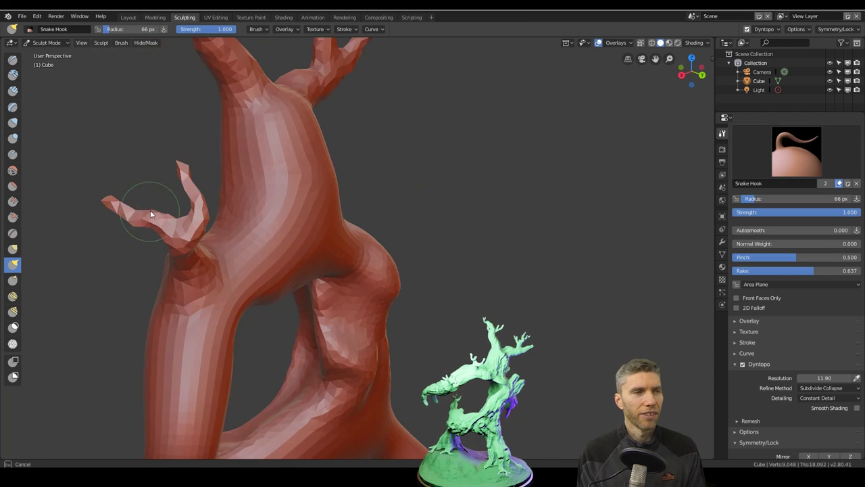
middle_click_drag(152, 215, 104, 259)
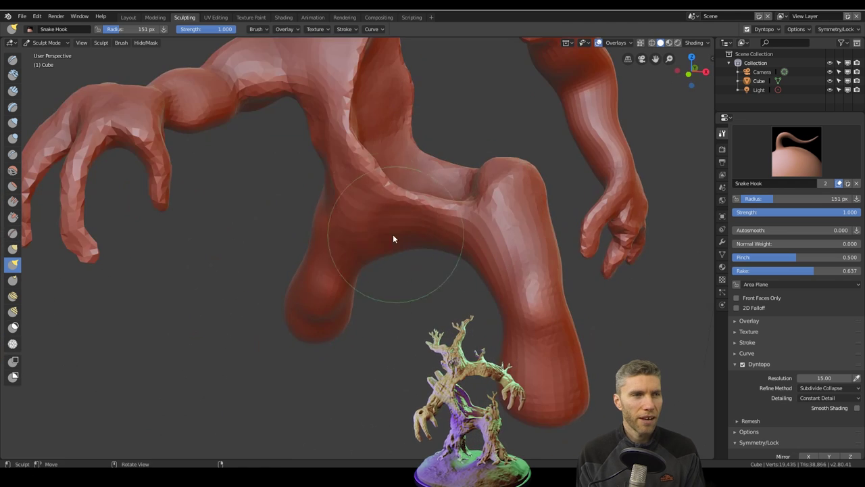
Enlarge the Snake Hook brush to 274 px for the whole figure and switch to the Layout workspace
scroll(393, 234, "down", 8)
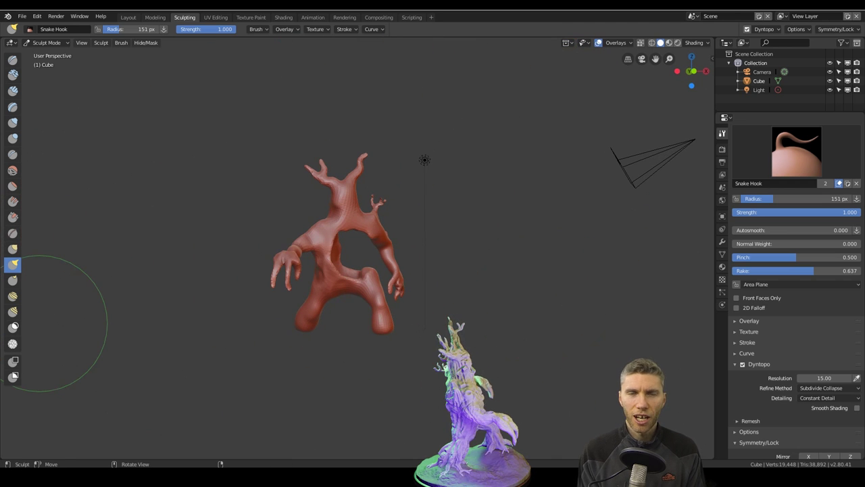
mouse_move(419, 276)
middle_mouse_down("shift")
mouse_move(457, 343)
mouse_move(567, 287)
middle_mouse_up("shift")
scroll(566, 286, "up", 2)
mouse_move(537, 238)
middle_mouse_down()
mouse_move(524, 148)
mouse_move(550, 218)
mouse_move(581, 218)
middle_mouse_up()
key("f")
middle_click_drag(392, 135, 422, 138)
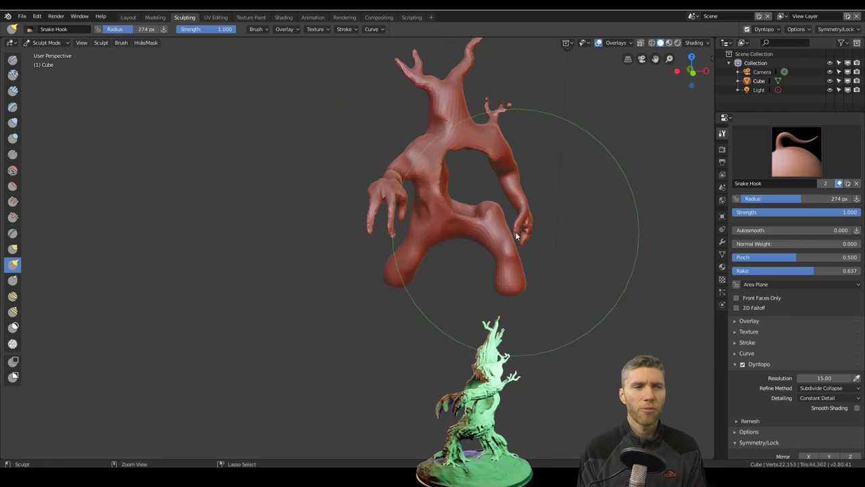
left_click(127, 17)
key("shift+a")
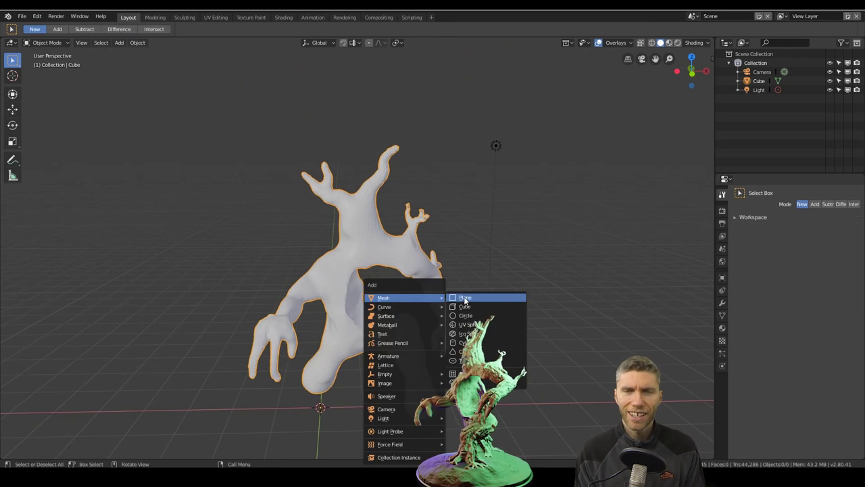
left_click(378, 376)
key("g")
left_click(411, 272)
key("s")
left_click(551, 273)
middle_click_drag(551, 273, 488, 281)
key("g")
left_click(413, 269)
key("KP_1")
key("s")
key("z")
left_click(420, 253)
left_click(435, 228)
key("KP_3")
key("s")
key("y")
left_click(449, 261)
key("Delete")
Add a single-bone armature, enter its Edit Mode and set its bones to display in front of the mesh
key("shift+a")
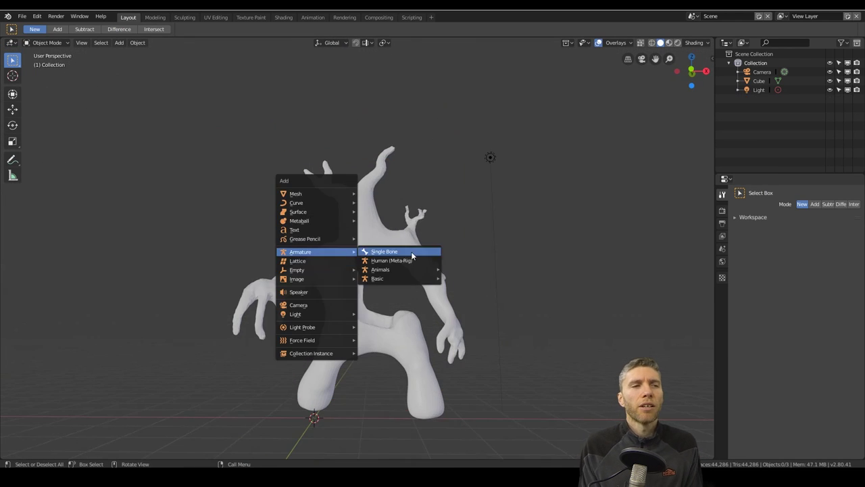
left_click(385, 252)
key("KP_1")
key("Tab")
left_click(722, 302)
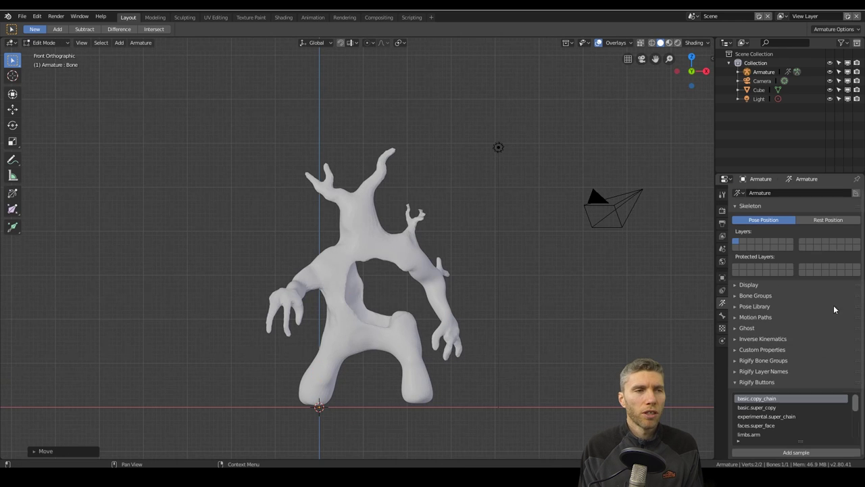
left_click(763, 286)
left_click(848, 349)
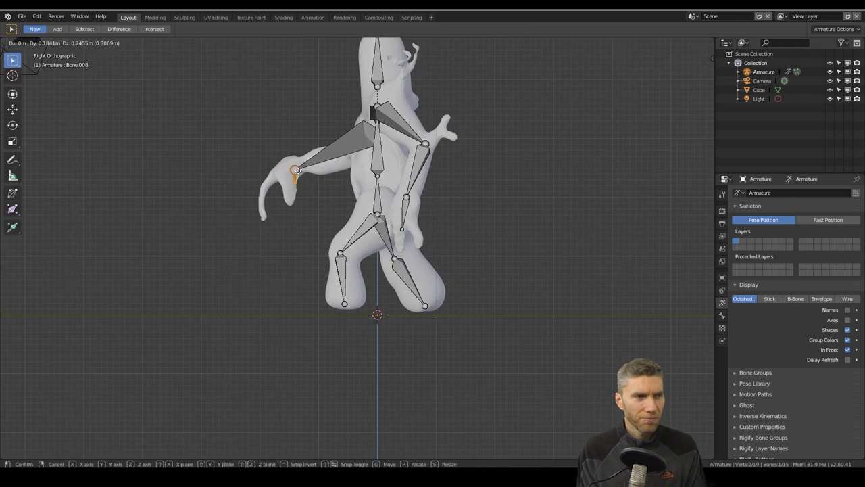
Position the arm and hand bone joints inside the creature's arms and save the file
left_click(302, 125)
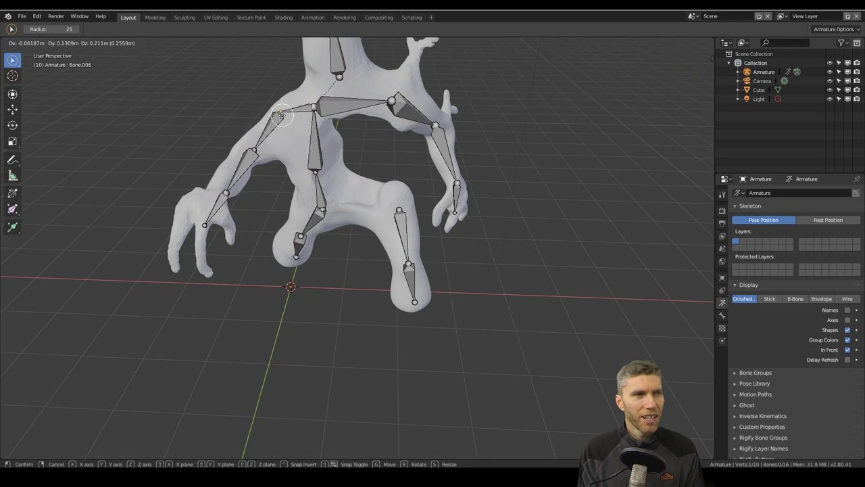
left_click(49, 64)
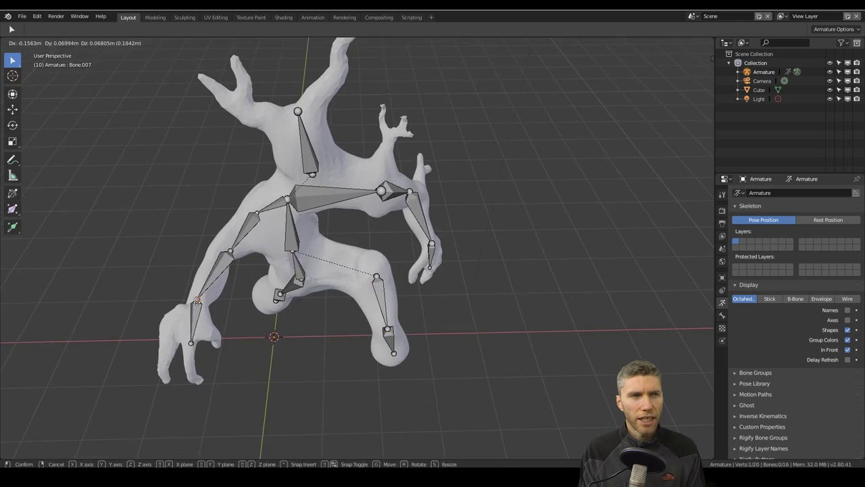
left_click(22, 15)
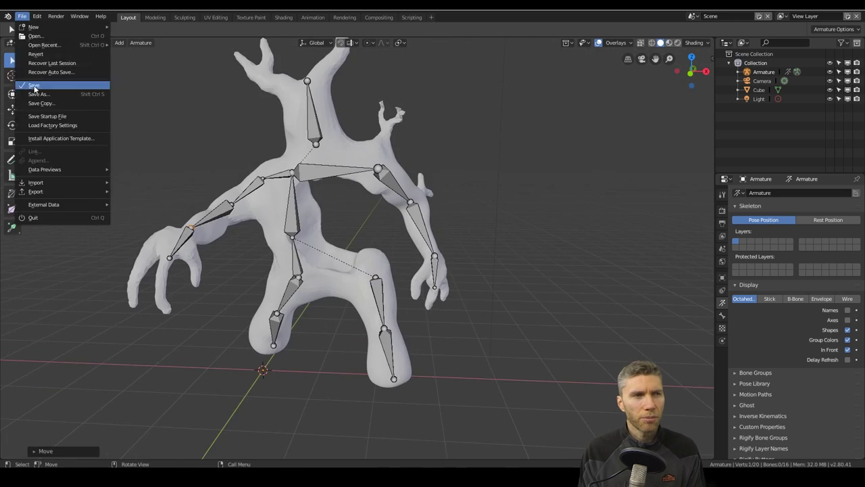
left_click(38, 93)
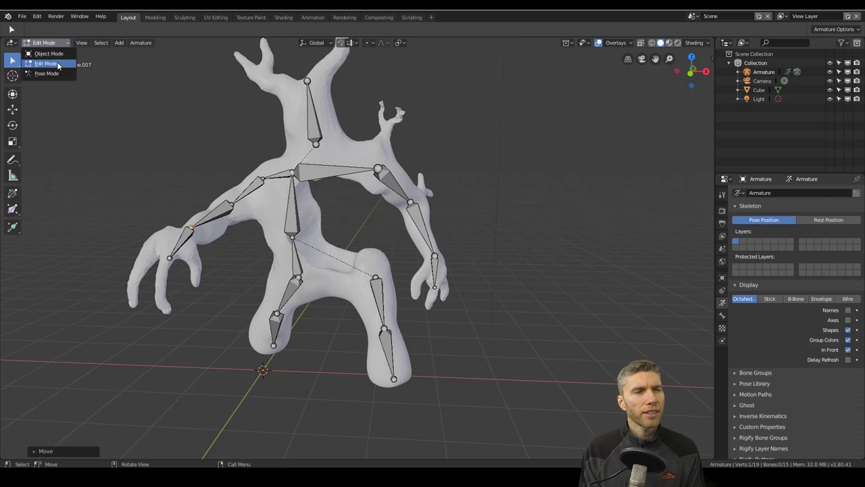
Parent the creature mesh to the armature and switch the armature to Pose Mode
key("ctrl+p")
left_click(375, 272)
left_click(46, 43)
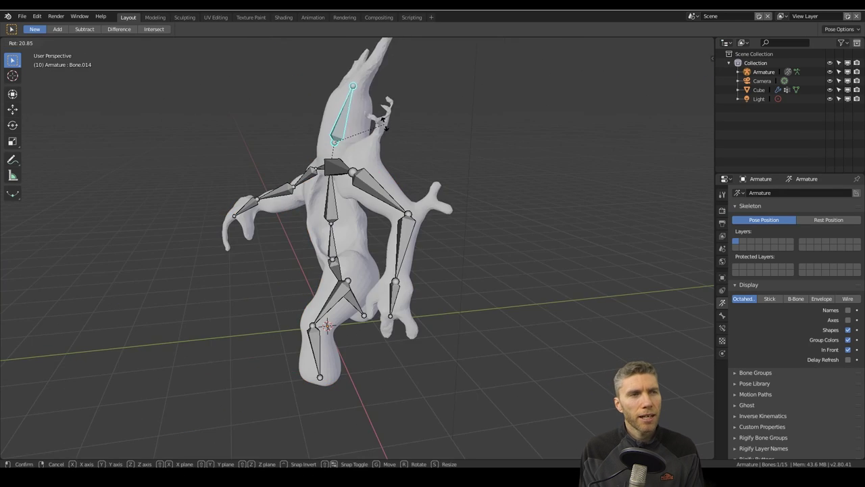
Rotate the creature's upper-body bones to begin the first pose
middle_click_drag(352, 230, 324, 223)
left_click(375, 203)
key("r")
key("r")
key("r")
left_click(419, 223)
left_click(211, 210)
middle_click_drag(270, 216, 379, 213)
left_click(370, 215)
key("r")
middle_click_drag(377, 252, 395, 240)
Rotate the lower bones and move the selected bone to complete the first pose
left_click(364, 254)
key("r")
left_click(404, 244)
middle_click_drag(433, 270, 494, 345)
left_click(379, 336)
key("r")
left_click(316, 122)
middle_click_drag(352, 149, 669, 322)
left_click(420, 289)
left_click(397, 293)
key("g")
left_click(406, 290)
Open a Timeline area beneath the viewport and insert a keyframe for the first pose
left_click_drag(711, 457, 709, 411)
left_click(12, 419)
left_click(104, 342)
key("i")
left_click(486, 308)
At about frame 10, rotate the head bone and an arm bone to start the second pose
left_click(134, 456)
middle_click_drag(340, 178, 340, 184)
left_click(312, 180)
left_click(351, 145)
key("r")
left_click(420, 147)
left_click(431, 215)
key("r")
middle_click_drag(420, 146, 450, 197)
left_click(434, 221)
Rotate the remaining arm bones for the second pose
left_click(241, 186)
left_click(408, 263)
key("r")
left_click(422, 260)
middle_click_drag(421, 260, 534, 263)
left_click(313, 245)
key("r")
left_click(439, 284)
left_click(309, 326)
key("r")
left_click(303, 335)
Refine the rotation of the forearm and hand bones in the second pose
middle_click_drag(303, 335, 392, 325)
key("r")
left_click(355, 323)
key("r")
left_click(271, 298)
middle_click_drag(270, 298, 298, 273)
left_click(289, 276)
left_click(284, 101)
middle_click_drag(284, 101, 315, 127)
left_click(343, 271)
Rotate the upper spine bone to bend the torso and insert a keyframe for the second pose
left_click(331, 259)
middle_click_drag(331, 259, 514, 240)
scroll(521, 268, "down", 2)
left_click(357, 238)
key("r")
left_click(472, 218)
middle_click_drag(472, 217, 452, 218)
left_click(351, 218)
key("r")
left_click(436, 207)
key("shift+alt+z")
key("i")
left_click(498, 147)
At frame 20, rotate the upper spine bone and limb bones to form the third pose
mouse_move(136, 437)
right_mouse_down()
mouse_move(112, 445)
mouse_move(134, 437)
right_mouse_up()
left_click(354, 237)
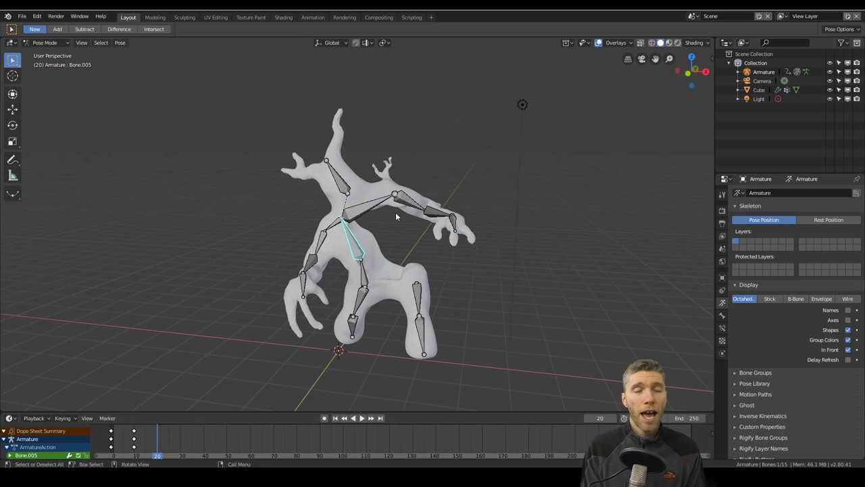
key("r")
middle_click_drag(396, 212, 426, 233)
left_click(425, 269)
key("r")
middle_click_drag(432, 284, 466, 230)
left_click(417, 289)
key("r")
Rotate and reposition the head bone and neighbouring bones for the poses leading up to frame 30
left_click(364, 184)
middle_click_drag(375, 189, 439, 183)
key("g")
middle_click_drag(497, 165, 420, 184)
key("r")
key("g")
key("r")
key("g")
left_click(379, 169)
key("r")
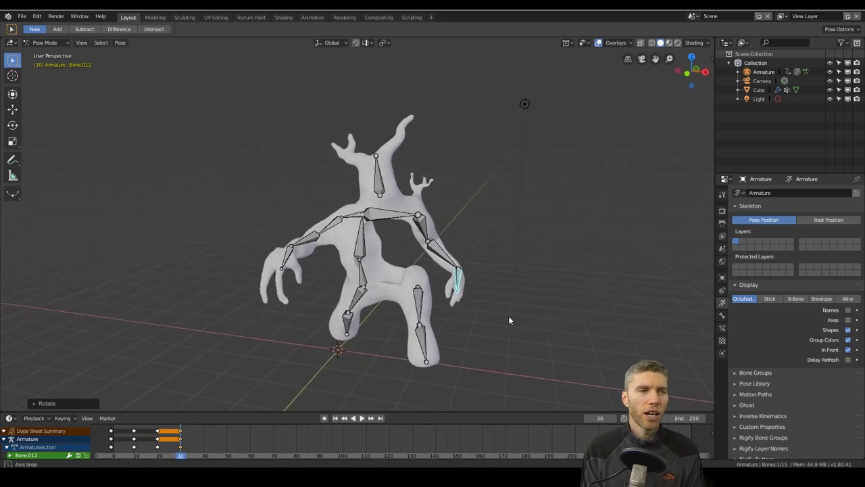
Insert a keyframe for the fourth pose at frame 30
middle_click_drag(509, 320, 483, 316)
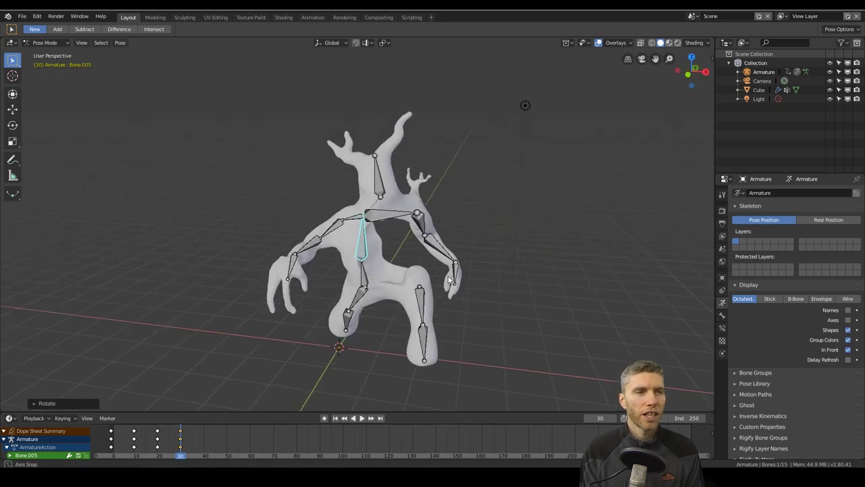
key("i")
left_click(338, 348)
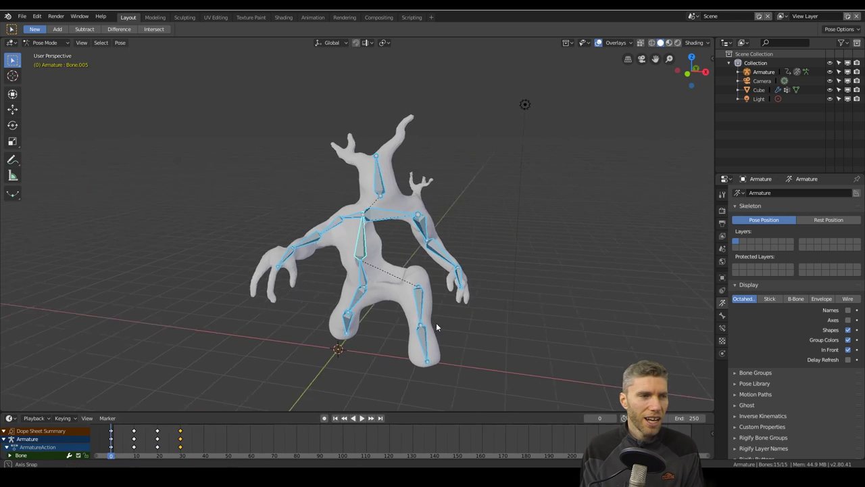
Play the animation back from frame 0, and set the timeline to frame 8 as the pose to keep
key("space")
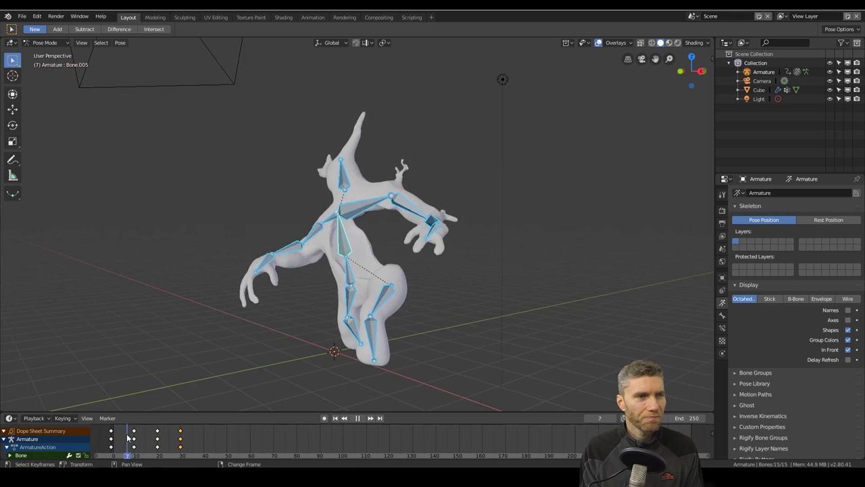
key("space")
middle_click_drag(257, 326, 350, 188)
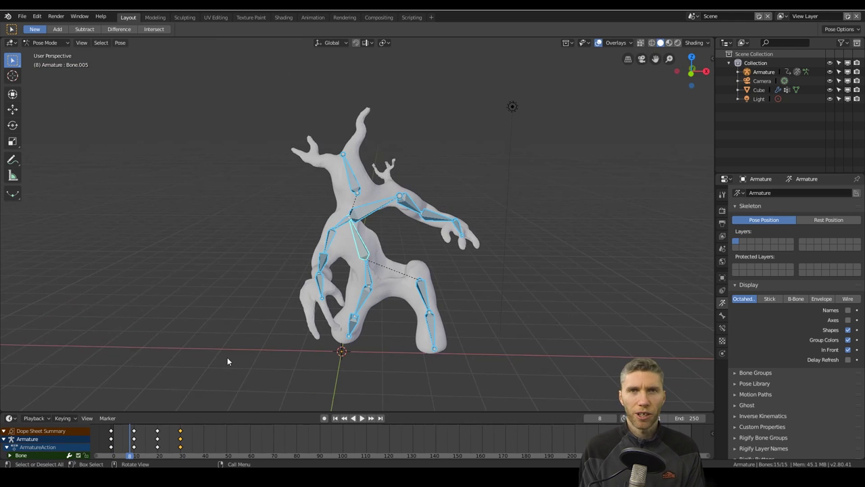
key("i")
left_click(228, 359)
right_click_drag(127, 438, 130, 438)
middle_click_drag(399, 278, 238, 221)
Save a new version of the file as empty tree man posed.blend
left_click(23, 16)
left_click(39, 95)
left_click(160, 66)
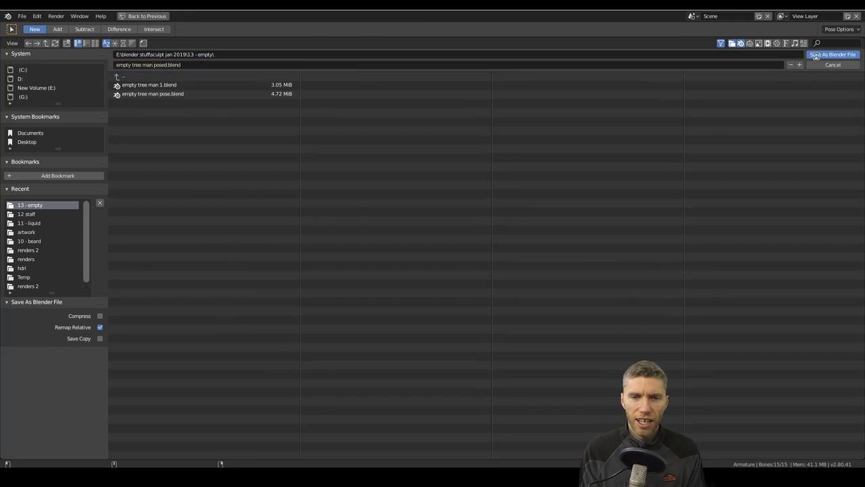
left_click(836, 53)
Switch to Object Mode and apply the Armature modifier on the creature mesh
left_click(46, 43)
left_click(47, 56)
left_click(375, 251)
left_click(722, 303)
left_click(756, 222)
Move the armature into a hidden collection named junk and delete all vertex groups from the creature mesh
left_click(723, 315)
left_click(370, 215)
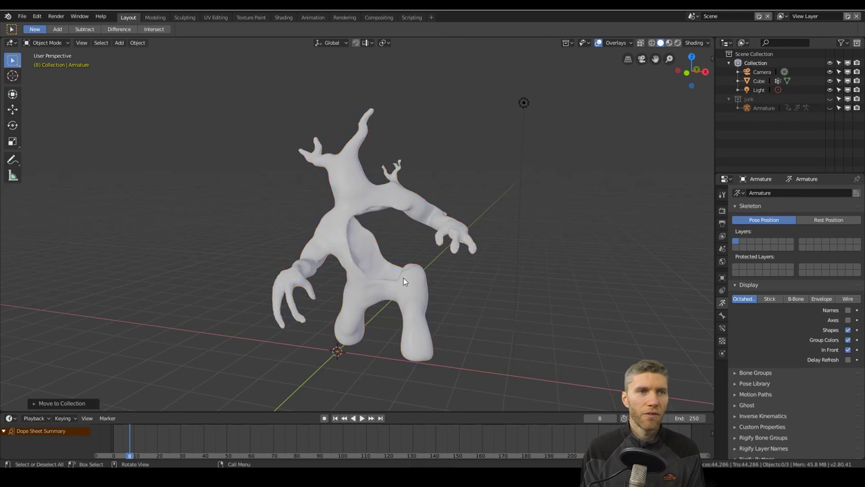
left_click(378, 223)
left_click(857, 240)
left_click(822, 351)
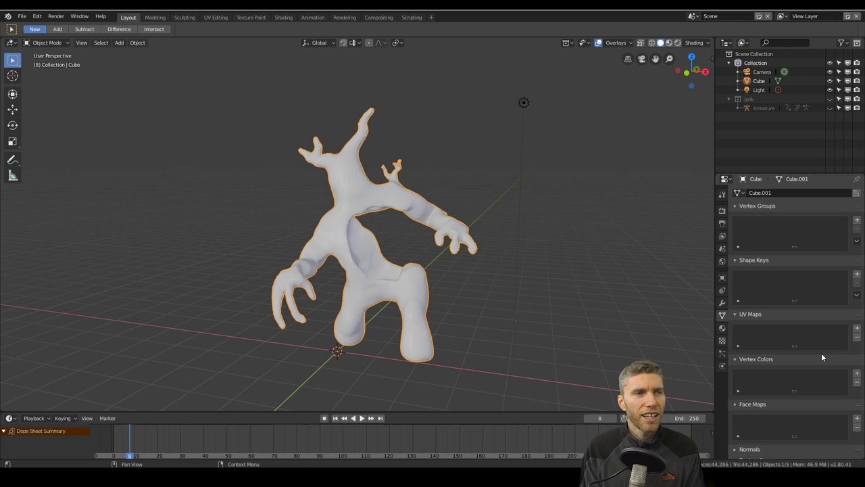
Switch the posed creature to the Sculpting workspace and enable Dyntopo with Constant Detail at resolution 15
middle_click_drag(541, 257, 483, 230)
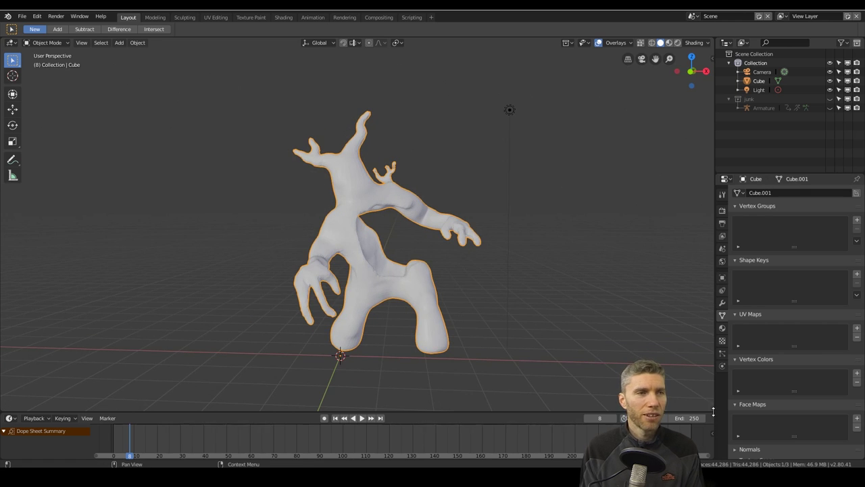
middle_click_drag(480, 232, 399, 273)
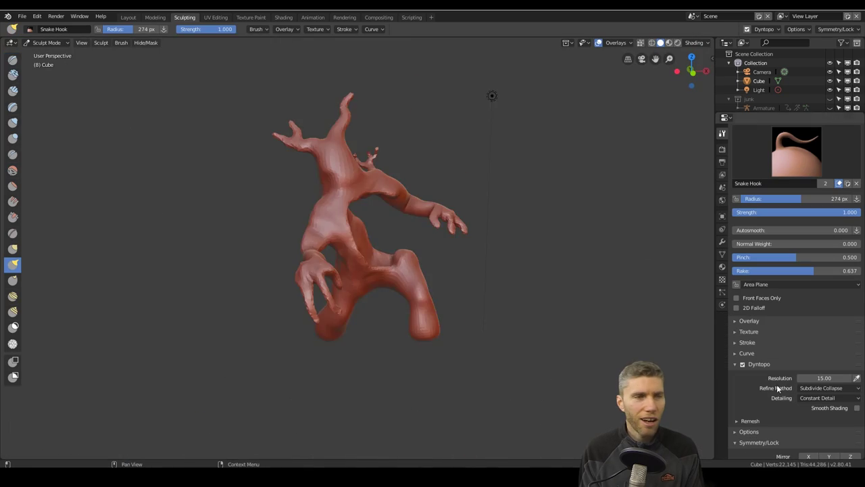
scroll(526, 212, "up", 5)
mouse_move(525, 212)
middle_mouse_down()
mouse_move(579, 185)
mouse_move(380, 248)
mouse_move(367, 236)
mouse_move(446, 315)
mouse_move(331, 187)
mouse_move(411, 244)
mouse_move(382, 254)
mouse_move(319, 174)
mouse_move(472, 163)
mouse_move(344, 251)
mouse_move(300, 226)
mouse_move(402, 279)
mouse_move(409, 231)
mouse_move(461, 186)
mouse_move(479, 188)
mouse_move(471, 236)
mouse_move(463, 162)
mouse_move(396, 291)
mouse_move(280, 207)
mouse_move(401, 196)
mouse_move(496, 255)
mouse_move(460, 210)
mouse_move(409, 223)
mouse_move(419, 212)
mouse_move(309, 251)
mouse_move(470, 240)
mouse_move(455, 327)
mouse_move(456, 300)
mouse_move(390, 272)
middle_mouse_up()
Fill out the wrist and hand with the Inflate brush and pull the form outward with Snake Hook
key("i")
key("k")
key("i")
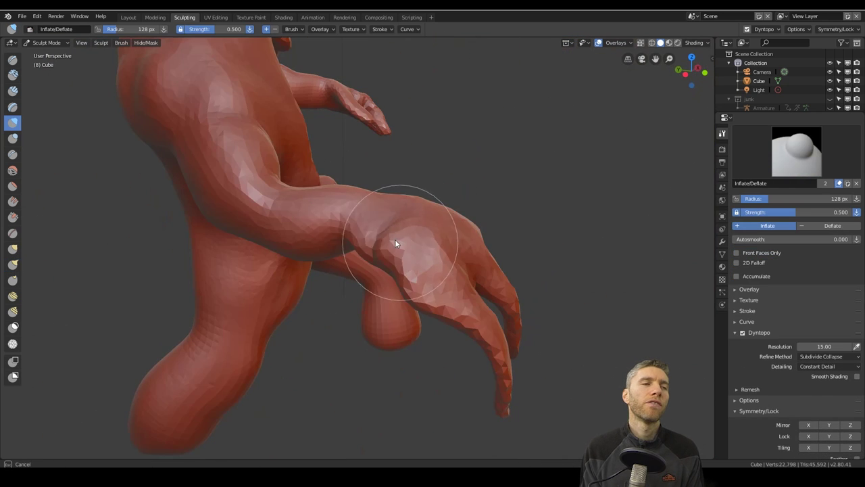
mouse_move(356, 230)
middle_mouse_down()
mouse_move(313, 283)
mouse_move(225, 324)
mouse_move(206, 315)
middle_mouse_up()
key("k")
left_click_drag(133, 331, 125, 305)
Adjust the brush radius and continue reshaping the creature's body and limbs
mouse_move(203, 270)
middle_mouse_down()
mouse_move(257, 244)
mouse_move(209, 252)
mouse_move(442, 137)
mouse_move(458, 168)
mouse_move(360, 199)
mouse_move(301, 285)
mouse_move(487, 297)
mouse_move(464, 221)
mouse_move(526, 213)
mouse_move(543, 181)
mouse_move(455, 213)
mouse_move(531, 106)
mouse_move(388, 196)
mouse_move(487, 106)
mouse_move(471, 267)
mouse_move(396, 235)
mouse_move(324, 138)
mouse_move(418, 244)
mouse_move(304, 217)
middle_mouse_up()
key("f")
left_click(258, 245)
key("f")
left_click(496, 219)
key("f")
left_click(478, 264)
scroll(324, 138, "down", 8)
Sculpt around the face area on the front of the head with the Inflate brush
key("i")
scroll(358, 215, "up", 6)
middle_click_drag(420, 216, 358, 230)
left_click_drag(359, 264, 384, 211)
mouse_move(384, 211)
middle_mouse_down()
mouse_move(380, 260)
mouse_move(392, 226)
middle_mouse_up()
left_click_drag(392, 226, 384, 240)
mouse_move(383, 242)
middle_mouse_down()
mouse_move(385, 282)
mouse_move(364, 170)
mouse_move(100, 151)
mouse_move(284, 305)
mouse_move(410, 293)
mouse_move(212, 284)
mouse_move(537, 420)
mouse_move(440, 238)
mouse_move(398, 281)
mouse_move(429, 318)
mouse_move(393, 255)
mouse_move(490, 249)
mouse_move(421, 299)
mouse_move(408, 113)
mouse_move(419, 291)
mouse_move(467, 320)
mouse_move(432, 351)
mouse_move(302, 259)
mouse_move(384, 203)
mouse_move(497, 184)
mouse_move(392, 262)
mouse_move(452, 237)
mouse_move(399, 224)
middle_mouse_up()
Sharpen the edge of the face hollow with the Crease brush
key("shift+c")
left_click_drag(399, 225, 410, 242)
mouse_move(410, 242)
middle_mouse_down()
mouse_move(375, 106)
mouse_move(511, 247)
mouse_move(398, 209)
middle_mouse_up()
scroll(375, 106, "down", 5)
scroll(399, 210, "up", 5)
Switch to the Draw brush and sculpt the lower part of the mouth hollow on the front of the head
key("x")
left_click_drag(342, 233, 338, 257, "ctrl")
mouse_move(338, 257)
middle_mouse_down()
mouse_move(476, 182)
mouse_move(359, 223)
middle_mouse_up()
scroll(417, 199, "down", 4)
key("ctrl+z")
left_click_drag(342, 233, 345, 244)
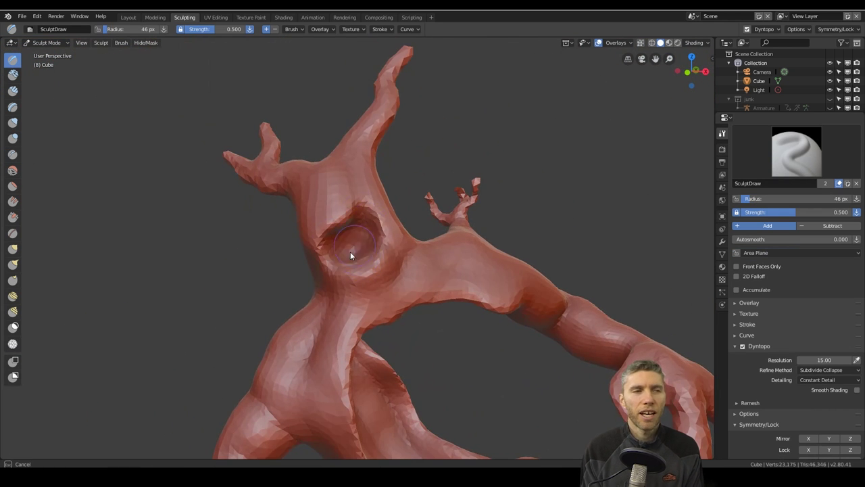
mouse_move(341, 247)
middle_mouse_down()
mouse_move(386, 217)
mouse_move(344, 255)
middle_mouse_up()
scroll(344, 255, "up", 5)
Build up raised forms on the torso and limbs with the Draw brush
left_click_drag(259, 331, 254, 331)
scroll(271, 317, "down", 6)
mouse_move(352, 264)
middle_mouse_down()
mouse_move(449, 211)
mouse_move(463, 281)
mouse_move(378, 267)
middle_mouse_up()
scroll(462, 281, "down", 4)
scroll(307, 247, "up", 7)
mouse_move(308, 248)
middle_mouse_down()
mouse_move(384, 232)
mouse_move(343, 257)
middle_mouse_up()
middle_click_drag(277, 295, 314, 302)
left_click_drag(301, 357, 302, 382)
middle_click_drag(304, 382, 316, 277, "shift")
left_click_drag(330, 341, 335, 372)
left_click_drag(277, 267, 261, 342)
Sculpt an eye socket on the head above the mouth hollow
middle_click_drag(290, 203, 298, 372, "shift")
left_click_drag(351, 207, 359, 189)
scroll(313, 235, "up", 3)
mouse_move(326, 327)
middle_mouse_down("shift")
mouse_move(313, 234)
mouse_move(346, 203)
middle_mouse_up("shift")
scroll(346, 202, "up", 2)
scroll(380, 292, "down", 6)
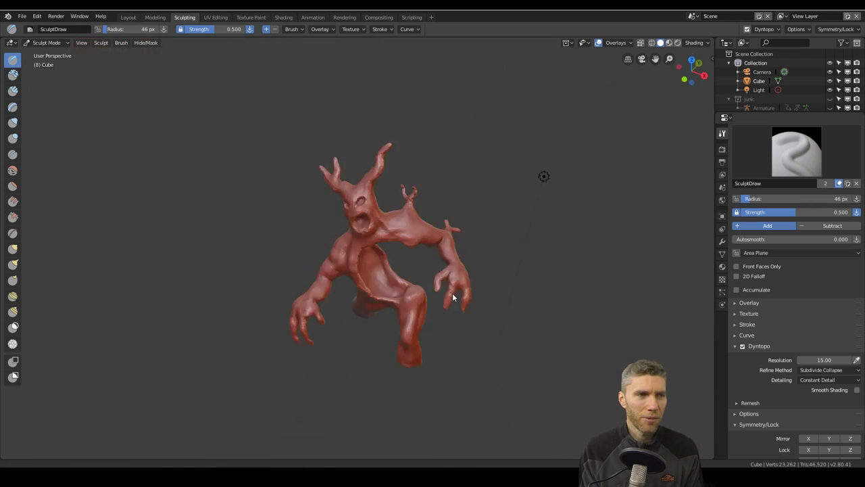
Raise the Draw brush strength to 0.727 and sculpt a deep groove running down from the mouth hollow
scroll(452, 285, "up", 3)
scroll(425, 169, "up", 4)
scroll(394, 419, "down", 3)
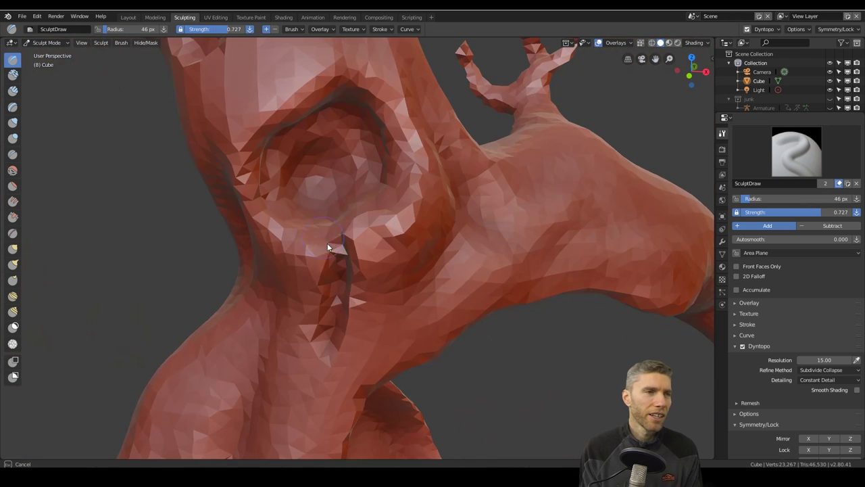
left_click_drag(315, 216, 315, 223)
scroll(316, 223, "down", 3)
middle_click_drag(316, 224, 358, 233)
left_click_drag(363, 241, 338, 254)
Continue shaping the lower torso and legs with Draw strokes from several angles
mouse_move(419, 280)
middle_mouse_down("shift")
mouse_move(430, 222)
mouse_move(405, 136)
middle_mouse_up("shift")
middle_click_drag(313, 261, 297, 271)
left_click_drag(312, 307, 304, 257)
middle_click_drag(304, 257, 346, 281)
scroll(202, 377, "up", 3)
scroll(248, 298, "down", 5)
mouse_move(249, 298)
middle_mouse_down()
mouse_move(403, 252)
mouse_move(460, 260)
middle_mouse_up()
scroll(300, 291, "up", 3)
left_click_drag(295, 292, 299, 345)
mouse_move(300, 346)
middle_mouse_down()
mouse_move(298, 196)
mouse_move(276, 213)
mouse_move(378, 219)
middle_mouse_up()
Sculpt ridges and a recess around the base of the twig cluster on the shoulder
scroll(483, 262, "down", 5)
middle_click_drag(482, 263, 421, 263)
scroll(437, 256, "up", 6)
middle_click_drag(428, 215, 305, 253)
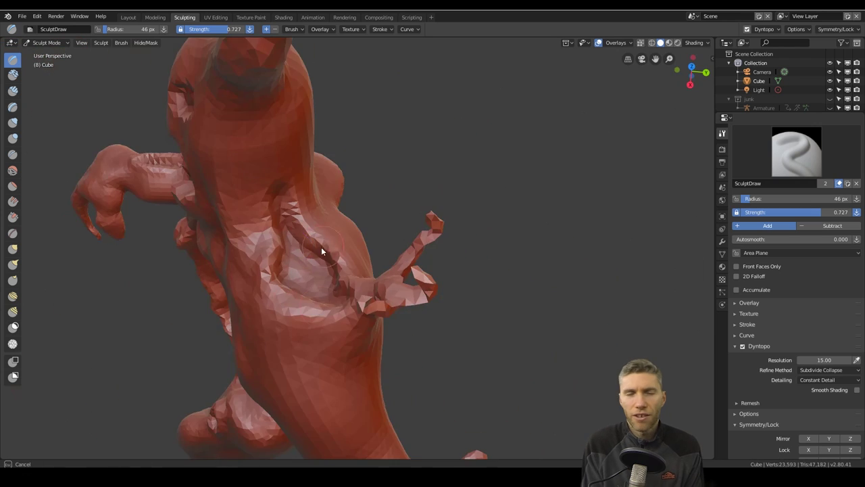
scroll(300, 207, "down", 5)
mouse_move(300, 206)
middle_mouse_down()
mouse_move(438, 287)
mouse_move(429, 288)
middle_mouse_up()
Carve long bark-like grooves into the thick form beside the small side branch
scroll(429, 287, "up", 6)
left_click_drag(488, 237, 496, 204, "ctrl")
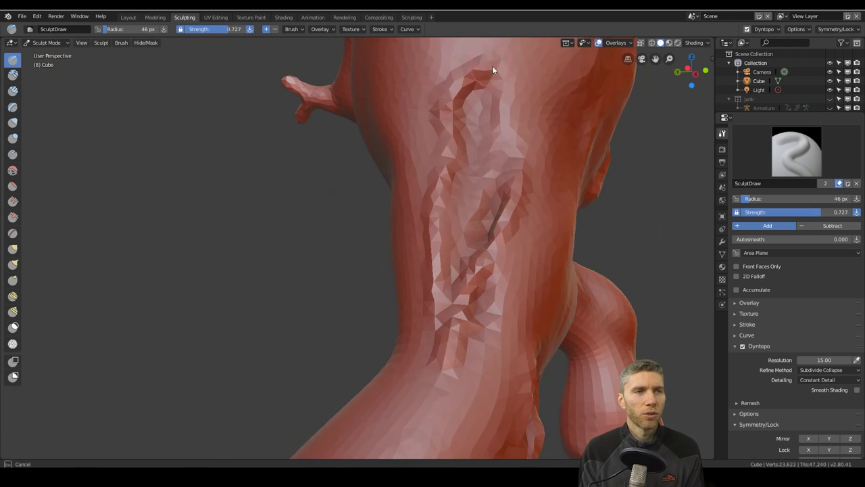
left_click_drag(492, 135, 477, 80, "ctrl")
middle_click_drag(477, 80, 468, 169)
left_click_drag(467, 168, 470, 108, "ctrl")
Carve recesses inside the open torso cavity with inverted Draw strokes
scroll(469, 265, "down", 5)
mouse_move(471, 108)
middle_mouse_down()
mouse_move(469, 265)
mouse_move(322, 194)
middle_mouse_up()
scroll(321, 194, "up", 5)
left_click_drag(270, 215, 292, 225, "ctrl")
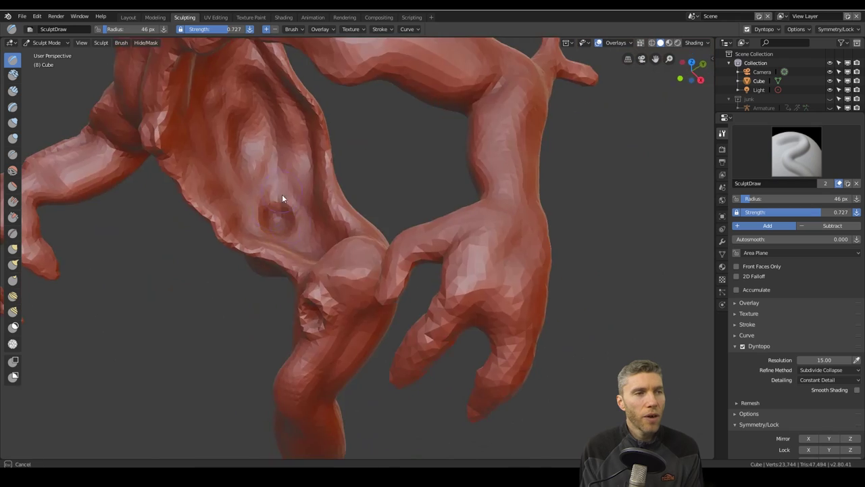
middle_click_drag(292, 226, 354, 264)
left_click_drag(311, 279, 393, 263, "ctrl")
Set the Draw brush radius to 30 px and carve finer grooves into the body
mouse_move(393, 264)
middle_mouse_down()
mouse_move(446, 300)
mouse_move(421, 172)
mouse_move(255, 178)
middle_mouse_up()
key("f")
left_click(409, 172)
left_click_drag(255, 179, 303, 213, "ctrl")
mouse_move(303, 214)
middle_mouse_down()
mouse_move(207, 280)
mouse_move(402, 282)
mouse_move(428, 162)
middle_mouse_up()
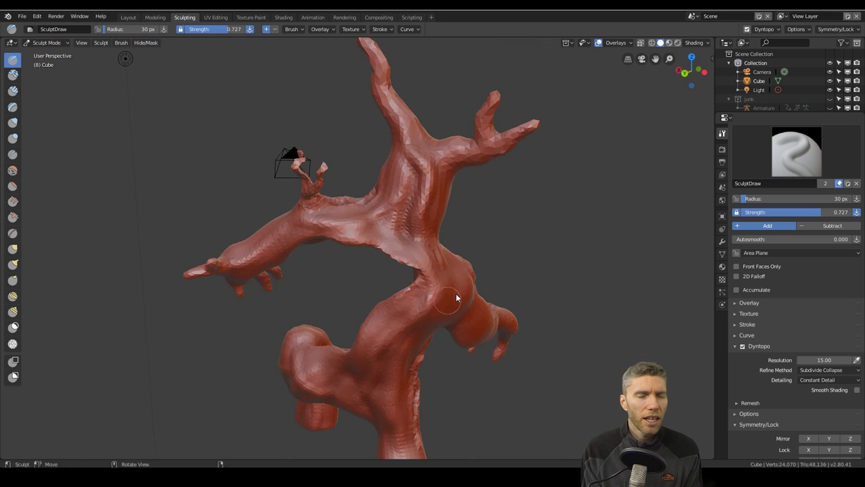
Carve grooves along the tall branch on top of the head and save the file
middle_click_drag(424, 340, 369, 203)
scroll(505, 295, "down", 5)
scroll(369, 203, "up", 7)
left_click_drag(366, 194, 369, 191, "ctrl")
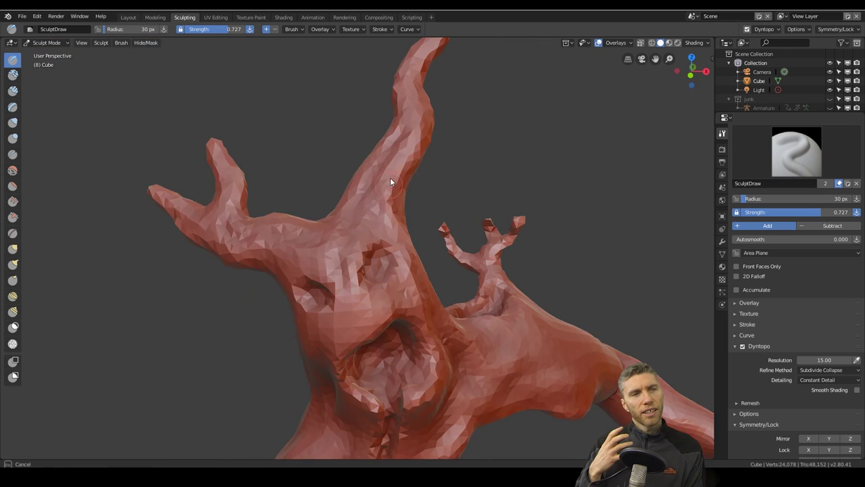
middle_click_drag(419, 277, 482, 332)
scroll(483, 332, "down", 5)
scroll(456, 299, "down", 3)
key("ctrl+s")
Carve further fine detail into the body and build up ridges on the side of the head beside the mouth hollow
mouse_move(455, 300)
middle_mouse_down()
mouse_move(388, 236)
mouse_move(463, 268)
middle_mouse_up()
scroll(462, 268, "up", 5)
left_click_drag(463, 267, 468, 276, "ctrl")
mouse_move(461, 248)
middle_mouse_down()
mouse_move(432, 203)
mouse_move(503, 306)
mouse_move(456, 248)
mouse_move(482, 322)
middle_mouse_up()
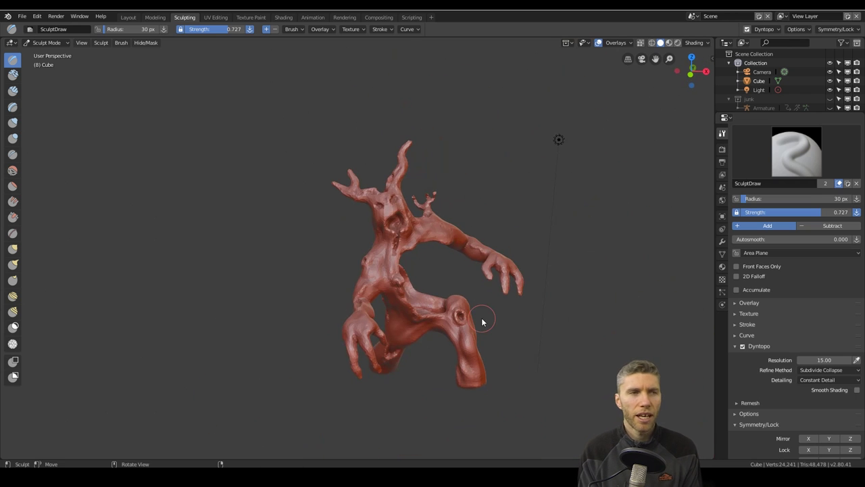
scroll(405, 179, "up", 5)
middle_click_drag(413, 161, 587, 202)
left_click_drag(603, 236, 600, 215)
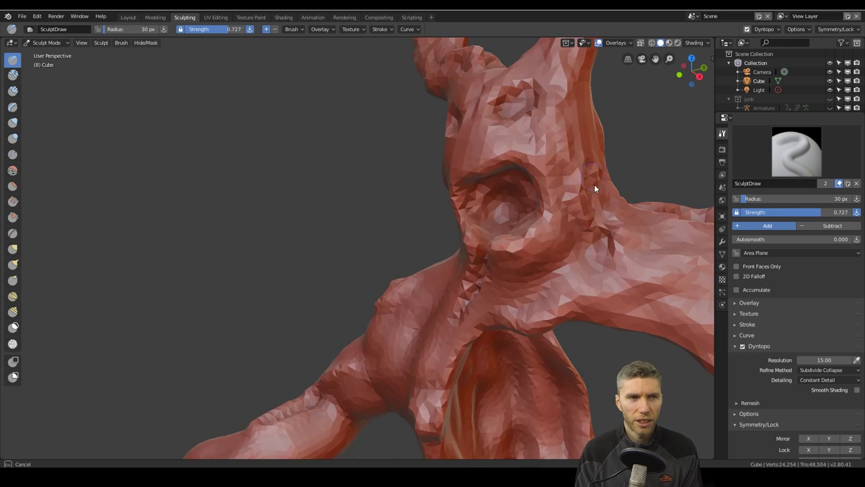
Build up knobby stumps on the edge of the torso cavity and on top of the knee
scroll(587, 155, "down", 5)
mouse_move(587, 154)
middle_mouse_down()
mouse_move(522, 235)
mouse_move(535, 312)
mouse_move(599, 288)
mouse_move(568, 266)
middle_mouse_up()
scroll(602, 270, "up", 4)
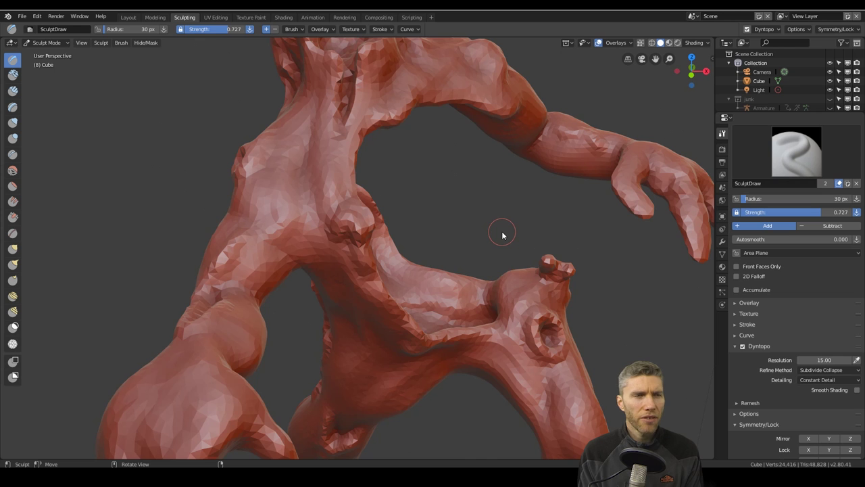
scroll(503, 235, "down", 6)
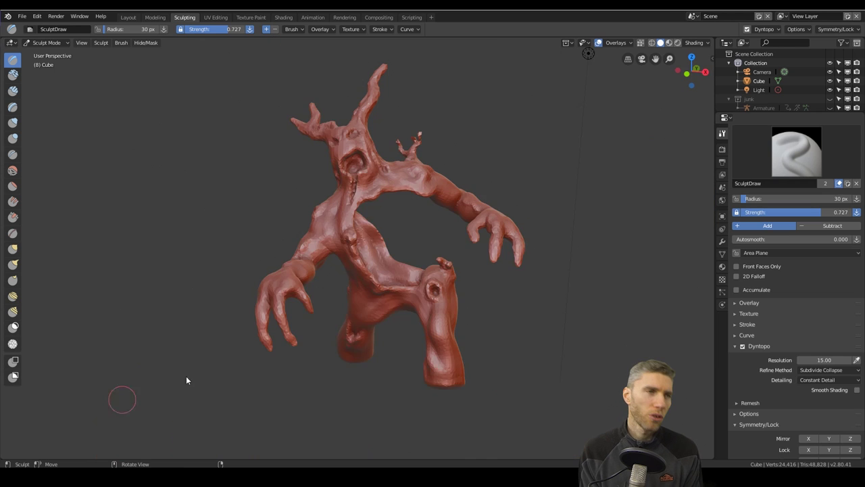
Set the Dyntopo resolution to 25 and pull the body forms outward using the Snake Hook brush with an 87 px radius
left_click(829, 360)
type("20")
key("Return")
left_click(12, 265)
middle_click_drag(332, 254, 302, 270)
key("f")
left_click_drag(303, 270, 337, 303)
mouse_move(337, 304)
middle_mouse_down()
mouse_move(397, 263)
mouse_move(357, 281)
mouse_move(460, 249)
mouse_move(564, 334)
mouse_move(541, 322)
mouse_move(372, 306)
mouse_move(515, 297)
mouse_move(302, 283)
mouse_move(342, 326)
mouse_move(474, 325)
middle_mouse_up()
scroll(342, 326, "down", 3)
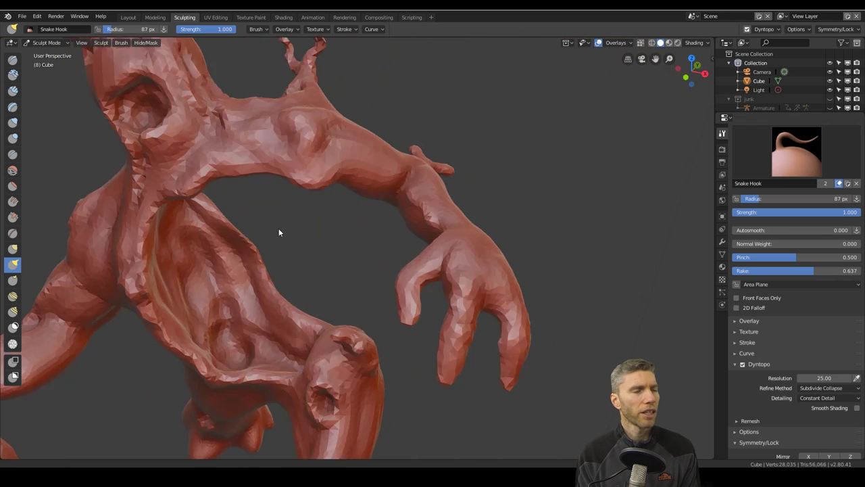
Return to the Draw brush, set its radius to 54 px, and sculpt ridges down the body and legs
middle_click_drag(278, 232, 332, 201, "shift")
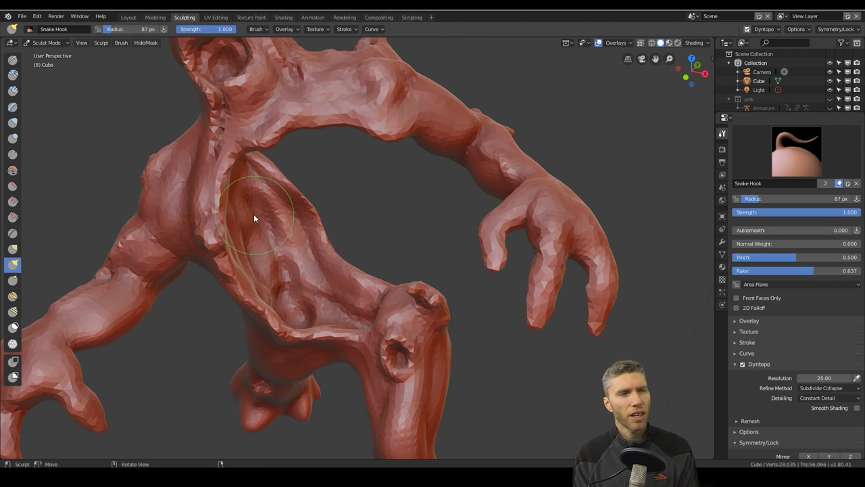
key("x")
mouse_move(240, 202)
middle_mouse_down()
mouse_move(179, 202)
mouse_move(181, 224)
mouse_move(282, 337)
mouse_move(264, 316)
middle_mouse_up()
left_click_drag(264, 316, 284, 365)
mouse_move(284, 365)
middle_mouse_down()
mouse_move(323, 230)
mouse_move(284, 324)
middle_mouse_up()
key("f")
left_click_drag(284, 325, 276, 364)
mouse_move(276, 364)
middle_mouse_down()
mouse_move(419, 331)
mouse_move(340, 284)
mouse_move(378, 271)
middle_mouse_up()
Show the Draw brush's falloff curve and continue sculpting root-like relief on the feet and body
left_click(746, 335)
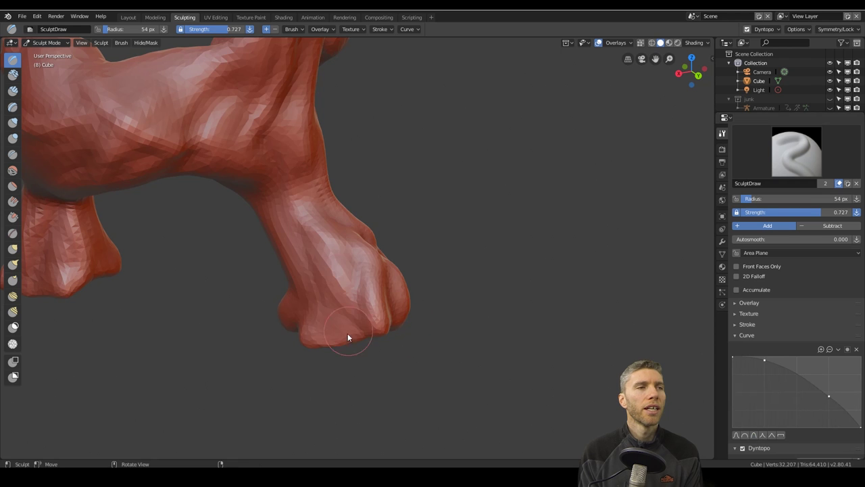
mouse_move(344, 325)
middle_mouse_down()
mouse_move(308, 232)
mouse_move(324, 296)
mouse_move(328, 251)
mouse_move(415, 65)
middle_mouse_up()
middle_click_drag(321, 369, 594, 308)
mouse_move(329, 51)
middle_mouse_down()
mouse_move(456, 245)
mouse_move(550, 294)
mouse_move(150, 280)
mouse_move(261, 118)
mouse_move(203, 304)
mouse_move(349, 115)
mouse_move(257, 183)
mouse_move(239, 173)
mouse_move(405, 153)
mouse_move(332, 77)
mouse_move(477, 237)
mouse_move(360, 246)
middle_mouse_up()
scroll(360, 246, "up", 5)
left_click_drag(346, 177, 375, 190)
middle_click_drag(375, 191, 347, 200)
left_click_drag(347, 200, 291, 237)
scroll(399, 292, "down", 5)
mouse_move(399, 291)
middle_mouse_down()
mouse_move(325, 270)
mouse_move(311, 205)
mouse_move(422, 250)
middle_mouse_up()
left_click_drag(422, 250, 414, 278)
middle_click_drag(413, 278, 352, 218)
Switch to the Snake Hook brush, set the Dyntopo resolution to 30, and pull thin twigs out of the forked head branch
key("k")
scroll(817, 340, "down", 5)
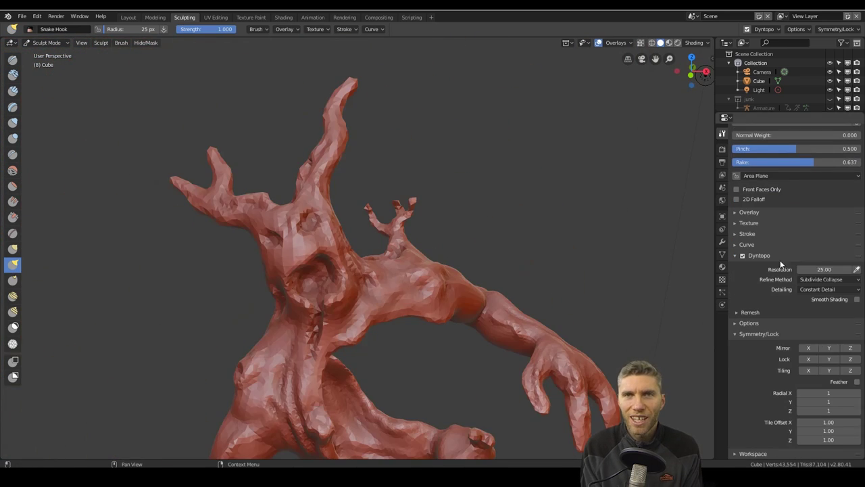
scroll(263, 191, "up", 5)
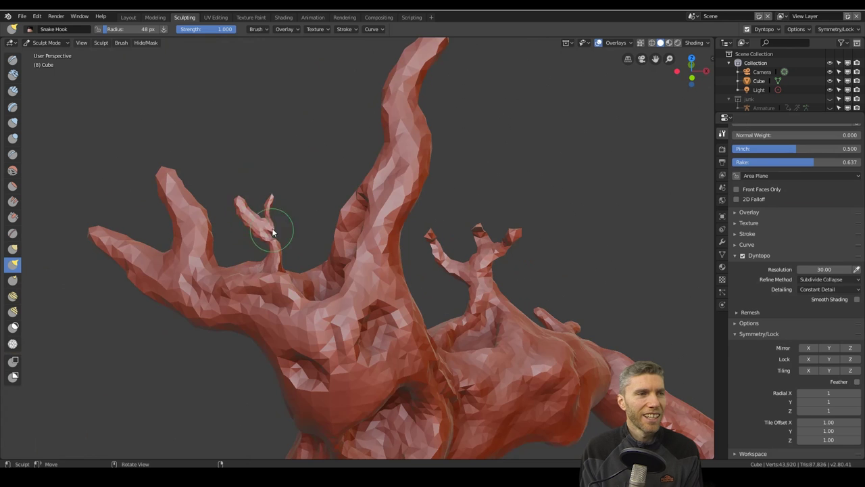
key("ctrl+z")
scroll(274, 234, "up", 3)
middle_click_drag(275, 235, 344, 262, "shift")
left_click_drag(277, 237, 238, 233)
middle_click_drag(245, 199, 263, 167)
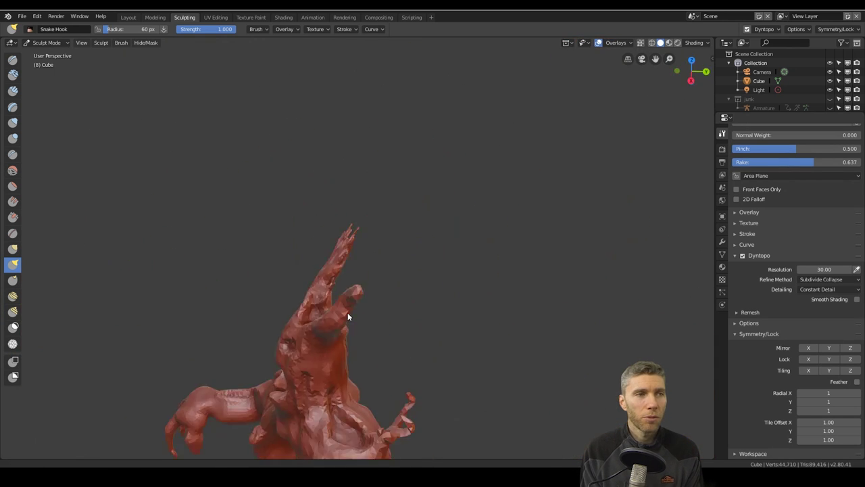
Pull additional twigs and spikes out of the head branches with the Snake Hook brush
middle_click_drag(348, 313, 435, 278)
scroll(366, 278, "down", 4)
middle_click_drag(366, 278, 385, 232)
scroll(385, 232, "up", 4)
mouse_move(296, 283)
left_mouse_down()
mouse_move(343, 202)
mouse_move(338, 162)
left_mouse_up()
middle_click_drag(324, 238, 359, 233)
left_click_drag(345, 237, 377, 202)
scroll(377, 207, "down", 5)
middle_click_drag(377, 207, 318, 211)
scroll(419, 230, "up", 5)
middle_click_drag(419, 230, 405, 196)
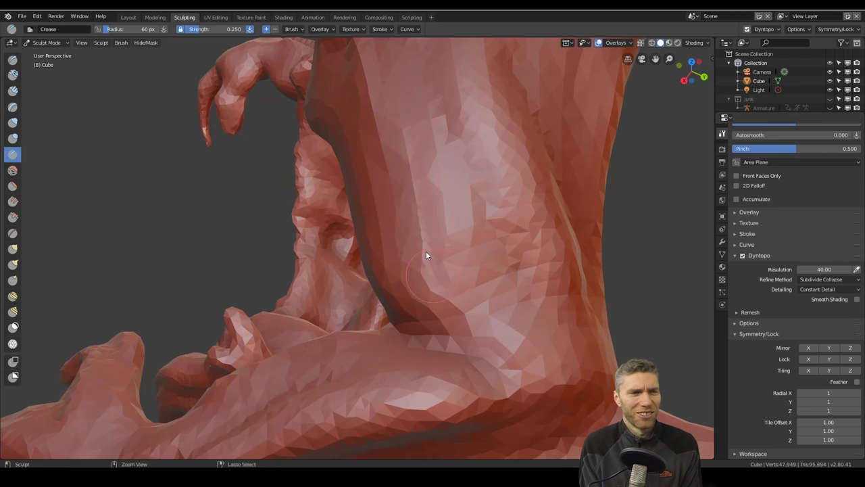
Carve a crease down the inner side of the arm near the elbow with the Crease brush
left_click_drag(407, 132, 439, 276)
scroll(797, 291, "up", 7)
scroll(413, 138, "down", 5)
Split off and enlarge a second properties area that shows the brush's texture settings
middle_click_drag(413, 138, 722, 177)
left_click_drag(716, 150, 656, 150)
left_click_drag(757, 113, 757, 174)
left_click_drag(863, 177, 773, 186)
left_click(778, 340)
scroll(708, 343, "down", 1)
Add a new image texture to the Draw brush and load tree brush3.png into it
left_click(684, 363)
left_click(825, 206)
left_click(846, 329)
left_click(49, 89)
left_click(150, 138)
left_click(145, 185)
left_click(96, 43)
mouse_move(665, 419)
middle_mouse_down()
mouse_move(673, 169)
mouse_move(679, 378)
mouse_move(683, 232)
middle_mouse_up()
double_click(692, 343)
Set the Draw brush's stroke method to Anchored and try stamping the tree texture on the arm, undoing the last stamp
scroll(701, 324, "down", 5)
left_click(742, 425)
left_click(745, 375)
left_click_drag(524, 152, 565, 183)
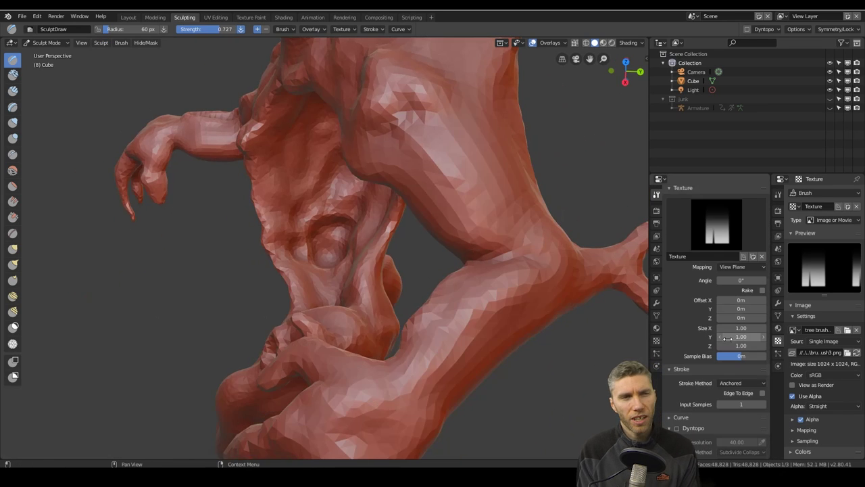
middle_click_drag(494, 257, 479, 257)
left_click_drag(462, 192, 522, 249)
key("ctrl+z")
Turn on Dyntopo and stamp the tree texture onto the upper arm
scroll(729, 342, "up", 6)
scroll(723, 341, "down", 12)
left_click(677, 325)
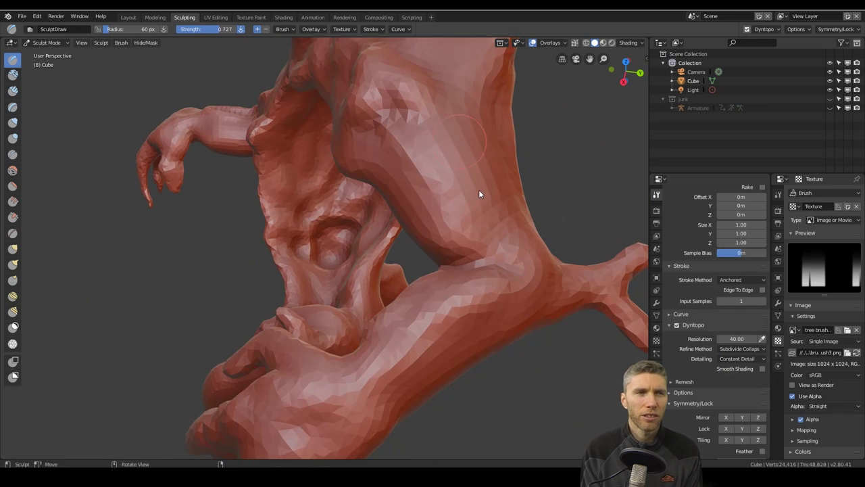
left_click_drag(462, 177, 511, 220)
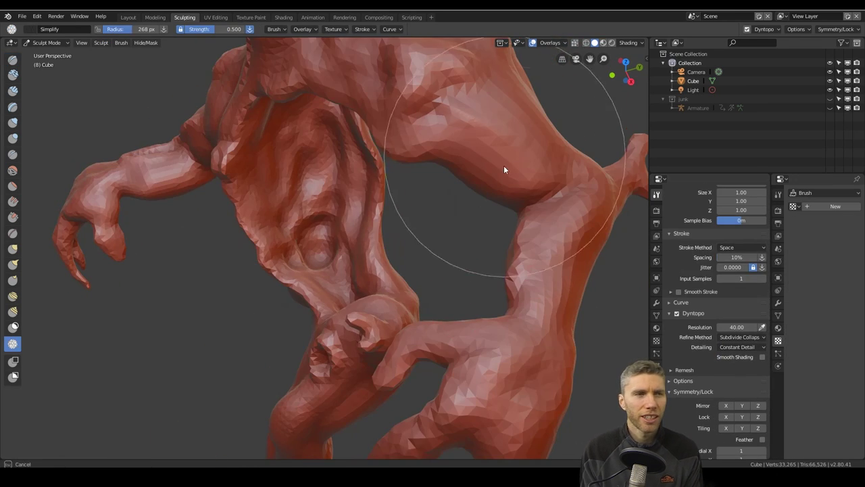
Brush over the whole creature with the Simplify brush at 268 px to refine the mesh
middle_click_drag(504, 165, 450, 245)
scroll(450, 244, "up", 3)
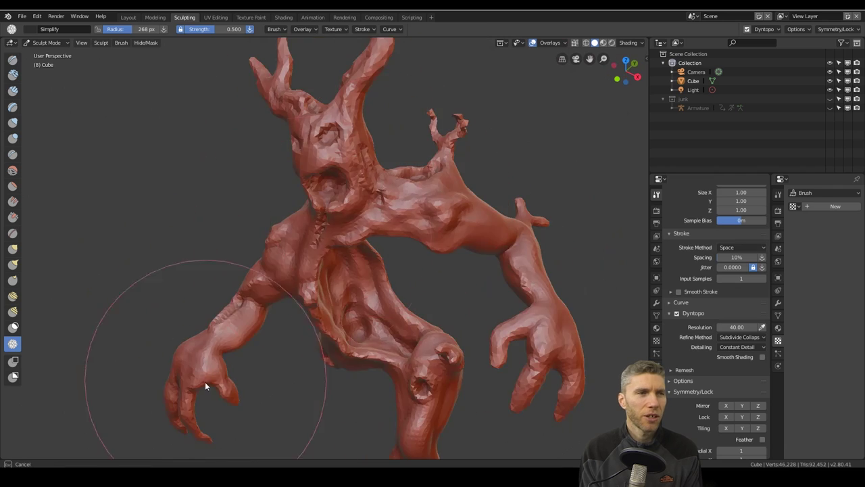
mouse_move(228, 374)
middle_mouse_down()
mouse_move(365, 335)
mouse_move(242, 369)
mouse_move(257, 265)
mouse_move(291, 392)
mouse_move(454, 188)
mouse_move(400, 315)
mouse_move(323, 348)
mouse_move(450, 275)
mouse_move(330, 241)
middle_mouse_up()
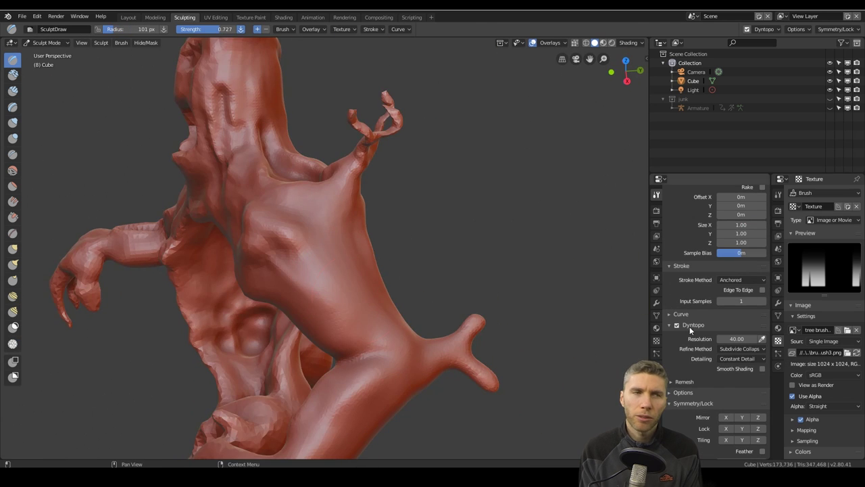
Return to the Draw brush with Dyntopo turned off, test the tree texture stamp on the upper arm, and undo the stamps
middle_click_drag(357, 294, 297, 251)
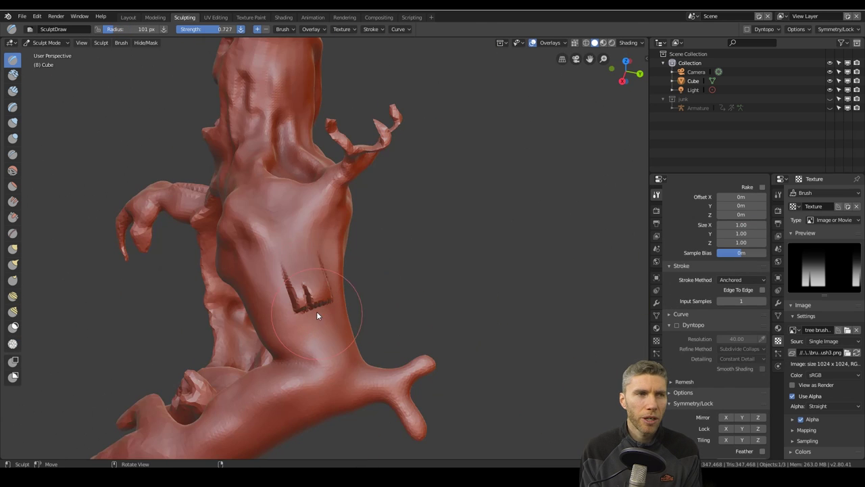
left_click_drag(296, 251, 272, 197)
key("ctrl+z")
key("ctrl+z")
Set the Draw brush's strength to 0.387 and stamp the tree texture around the creature from several sides
mouse_move(271, 197)
middle_mouse_down()
mouse_move(406, 275)
mouse_move(433, 264)
middle_mouse_up()
scroll(716, 304, "up", 12)
left_click_drag(733, 222, 703, 221)
middle_click_drag(433, 263, 291, 256)
mouse_move(269, 247)
left_mouse_down()
mouse_move(309, 305)
mouse_move(291, 271)
left_mouse_up()
middle_click_drag(292, 271, 411, 208)
left_click_drag(411, 208, 428, 226)
middle_click_drag(428, 226, 508, 231)
left_click_drag(510, 229, 474, 247)
middle_click_drag(338, 202, 406, 230)
left_click_drag(337, 257, 334, 303)
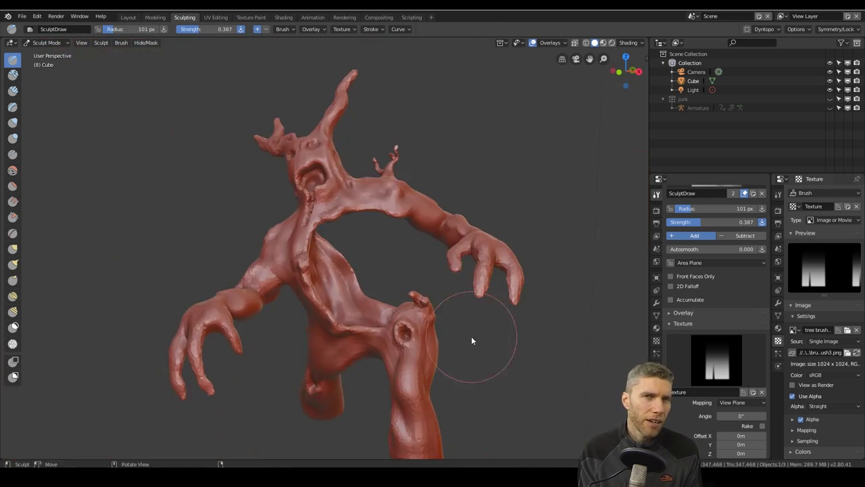
Replace the brush texture image with rock.tif and stamp rocky bark detail over the head, chest and arms at strength 0.232
left_click(856, 352)
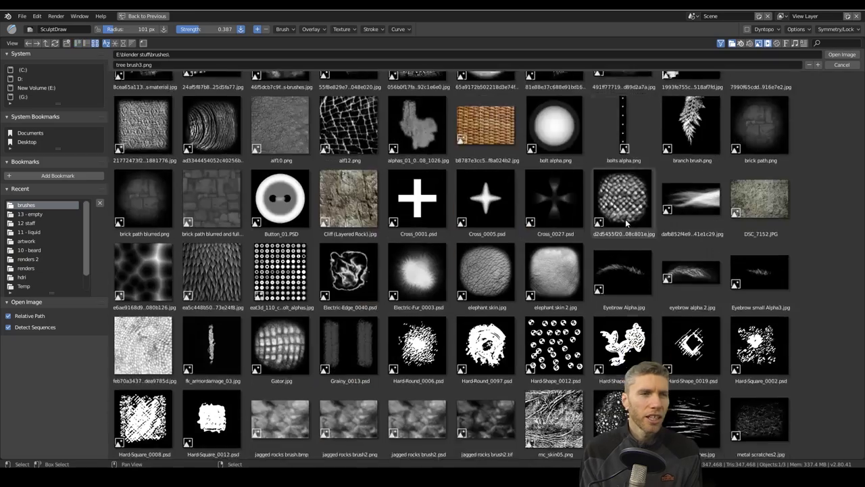
scroll(607, 381, "down", 3)
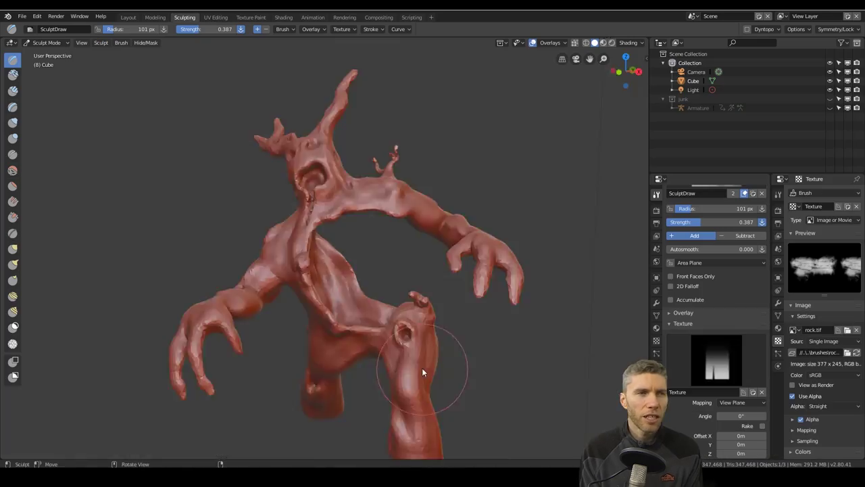
mouse_move(421, 368)
middle_mouse_down()
mouse_move(398, 290)
mouse_move(396, 216)
middle_mouse_up()
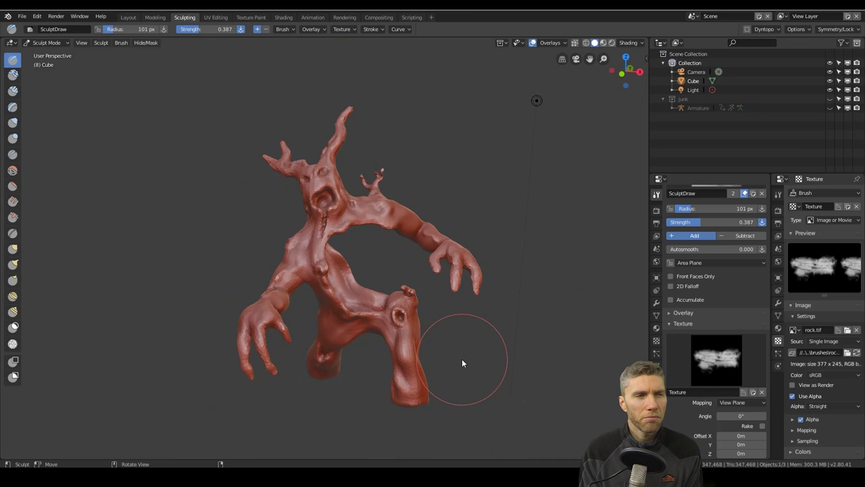
middle_click_drag(461, 358, 302, 320)
middle_click_drag(254, 195, 349, 245)
scroll(349, 245, "up", 6)
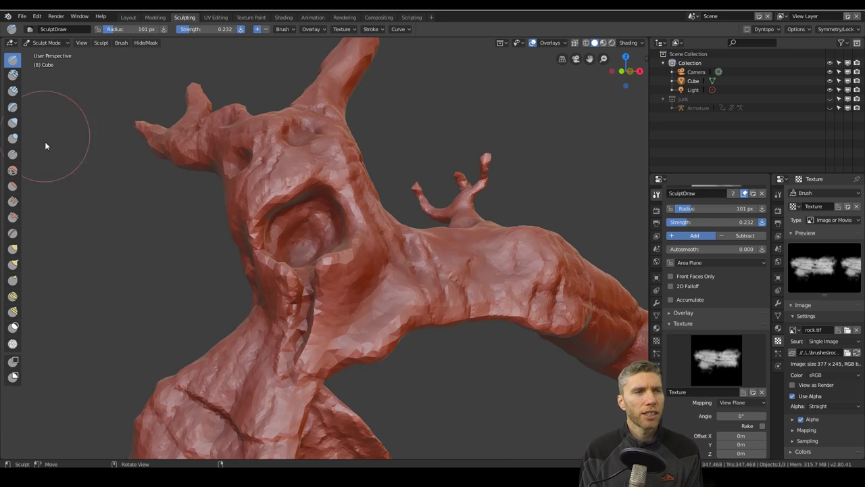
Switch to the Snake Hook brush, turn on Dyntopo, resize the brush, and pull teeth down from the mouth's upper edge
key("k")
scroll(292, 183, "up", 2)
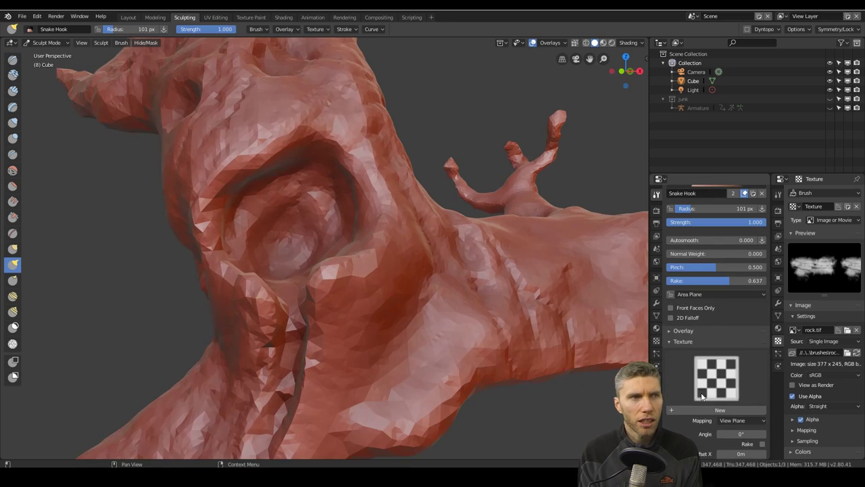
scroll(701, 388, "down", 10)
left_click(676, 368)
key("f")
left_click(230, 198)
left_click_drag(230, 199, 234, 237)
middle_click_drag(238, 237, 271, 226)
left_click_drag(293, 147, 297, 177)
mouse_move(297, 177)
middle_mouse_down()
mouse_move(226, 224)
mouse_move(257, 220)
middle_mouse_up()
left_click_drag(258, 219, 264, 244)
middle_click_drag(264, 244, 325, 290)
Pull teeth upward from the mouth's lower edge with the Snake Hook brush
scroll(325, 290, "up", 3)
left_click_drag(416, 294, 419, 254)
left_click_drag(375, 311, 364, 277)
middle_click_drag(294, 323, 457, 232)
Build up root-like ridges along the chest opening's rim with the untextured Draw brush at 48 px and strength 0.675
scroll(367, 212, "down", 5)
middle_click_drag(367, 212, 553, 214)
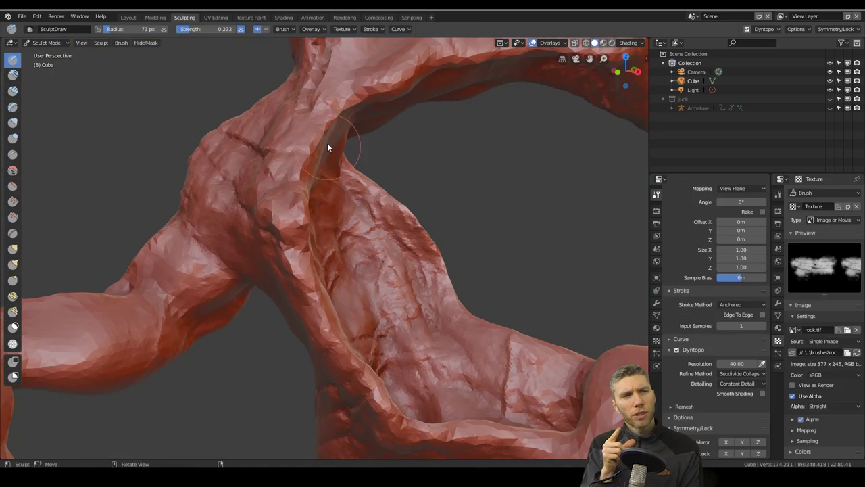
scroll(737, 313, "up", 3)
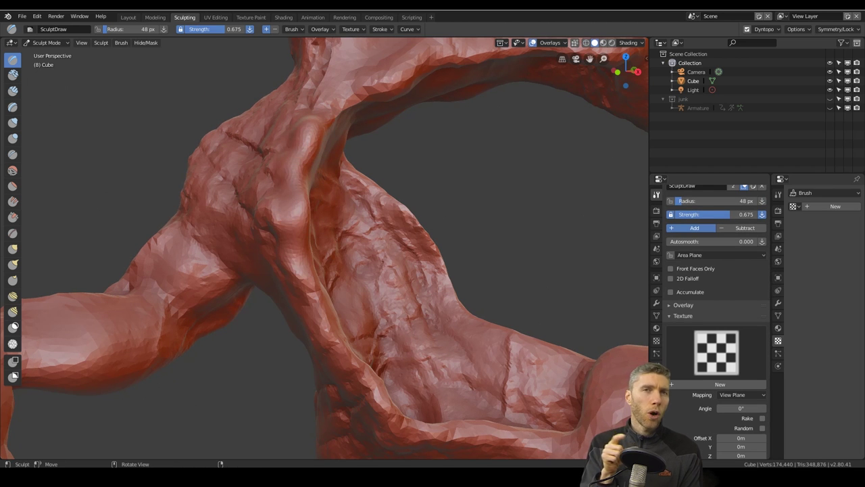
left_click_drag(257, 220, 267, 297)
left_click_drag(267, 298, 268, 246)
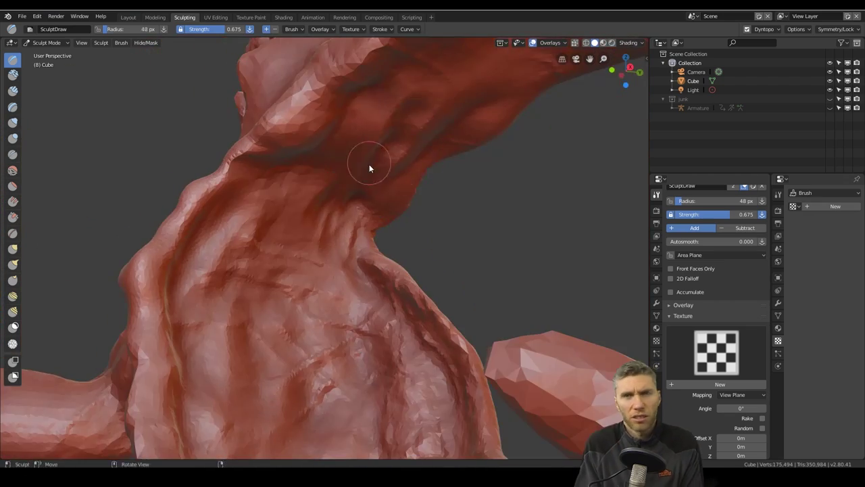
Smooth, carve and raise flowing root folds under the shoulder and along the arm
left_click_drag(406, 111, 372, 112, "shift")
left_click_drag(500, 265, 534, 315, "ctrl")
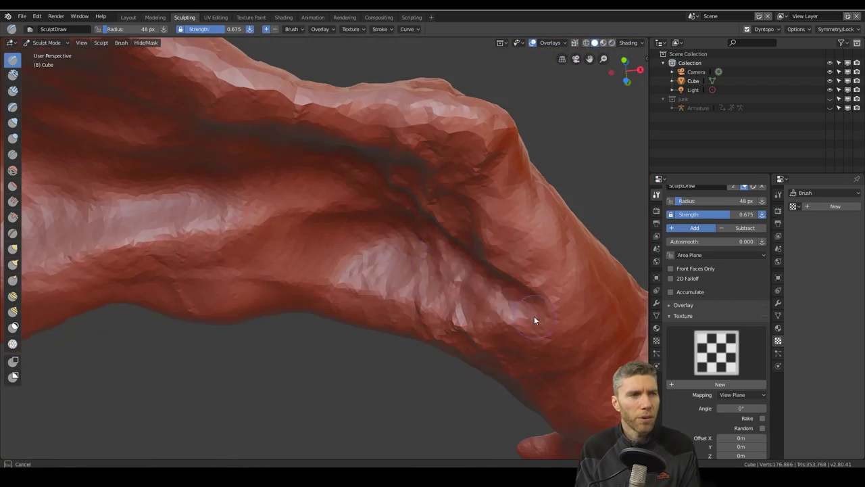
mouse_move(467, 271)
left_mouse_down()
mouse_move(239, 258)
mouse_move(102, 203)
left_mouse_up()
middle_click_drag(365, 203, 380, 184)
left_click_drag(380, 184, 236, 183)
mouse_move(236, 183)
middle_mouse_down()
mouse_move(309, 315)
mouse_move(377, 250)
mouse_move(193, 299)
mouse_move(301, 264)
mouse_move(267, 275)
mouse_move(250, 298)
middle_mouse_up()
left_click_drag(251, 290, 345, 210)
Set the Dyntopo resolution to 50 and sculpt heavy brow ridges and eyeballs on the face with a 72 px Draw brush
scroll(736, 334, "down", 14)
left_click_drag(291, 291, 331, 244)
middle_click_drag(271, 271, 372, 229)
mouse_move(388, 202)
left_mouse_down()
mouse_move(376, 215)
mouse_move(389, 203)
left_mouse_up()
middle_click_drag(389, 223, 450, 179)
left_click_drag(433, 196, 338, 270)
mouse_move(338, 182)
middle_mouse_down()
mouse_move(397, 273)
mouse_move(379, 228)
middle_mouse_up()
mouse_move(368, 236)
left_mouse_down()
mouse_move(380, 227)
mouse_move(385, 243)
left_mouse_up()
middle_click_drag(385, 229, 454, 176)
left_click_drag(348, 196, 358, 209)
mouse_move(461, 163)
middle_mouse_down()
mouse_move(425, 148)
mouse_move(487, 188)
mouse_move(353, 195)
mouse_move(376, 245)
middle_mouse_up()
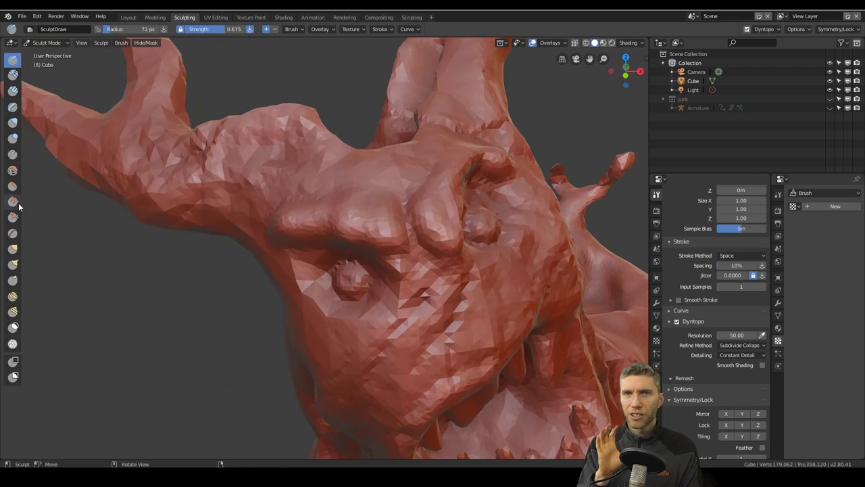
Switch to the Crease brush with its direction set to Add and sharpen the edges of the brow ridges
left_click(12, 154)
scroll(378, 230, "up", 3)
left_click_drag(428, 179, 271, 249)
scroll(338, 237, "down", 2)
scroll(710, 271, "up", 10)
left_click(694, 250)
left_click_drag(426, 223, 340, 285)
middle_click_drag(340, 285, 393, 233)
left_click_drag(392, 233, 427, 173)
middle_click_drag(427, 174, 409, 231)
left_click_drag(447, 172, 389, 304)
Set the Crease brush's strength to 0.463 and define the brows with inverted crease strokes
key("shift+f")
left_click(403, 251)
middle_click_drag(403, 251, 466, 223)
left_click_drag(345, 253, 466, 220, "ctrl")
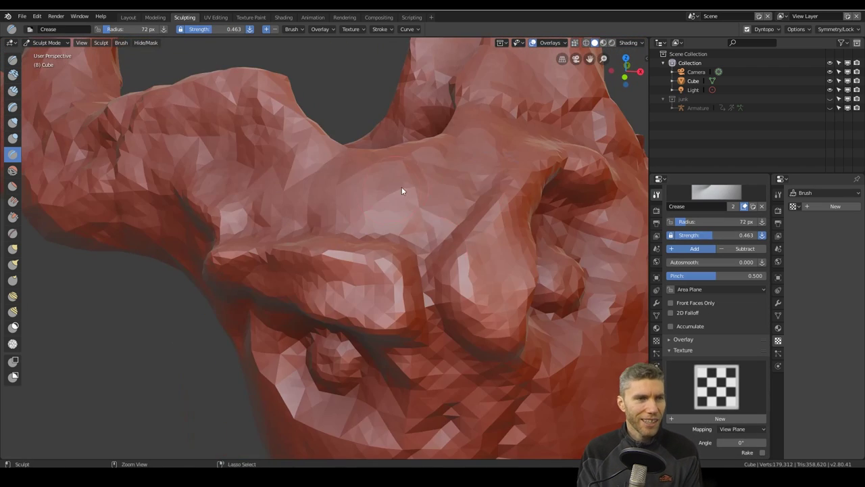
left_click_drag(457, 169, 414, 229, "ctrl")
Crease vertical bark grooves down the face from the brows towards the mouth
mouse_move(433, 297)
middle_mouse_down()
mouse_move(443, 257)
mouse_move(399, 120)
middle_mouse_up()
left_click_drag(396, 131, 336, 367)
middle_click_drag(336, 367, 348, 231)
left_click_drag(378, 267, 335, 348)
mouse_move(406, 142)
middle_mouse_down()
mouse_move(440, 209)
mouse_move(353, 254)
middle_mouse_up()
scroll(440, 209, "down", 5)
scroll(353, 254, "up", 4)
left_click_drag(339, 135, 297, 227)
left_click_drag(355, 210, 401, 144)
Crease grooves around the base of the teeth along the upper lip
scroll(378, 197, "up", 5)
middle_click_drag(401, 144, 352, 196)
left_click_drag(338, 196, 286, 255)
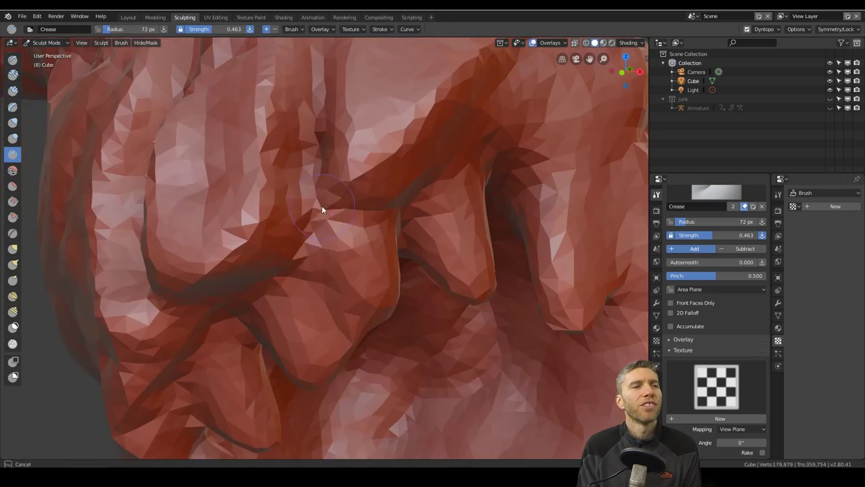
scroll(372, 315, "down", 5)
scroll(299, 201, "up", 5)
left_click_drag(299, 200, 320, 276)
Crease wrinkles around the eye socket and the outer end of the brow
middle_click_drag(320, 276, 403, 270)
left_click_drag(402, 270, 405, 220)
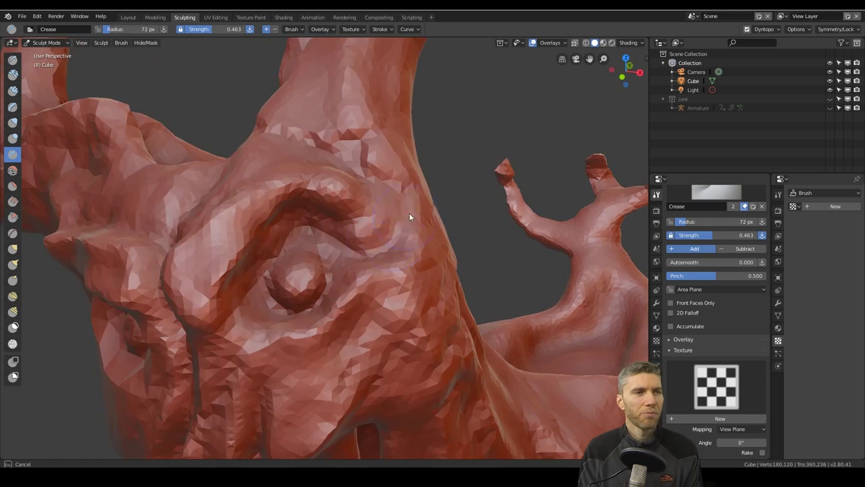
middle_click_drag(406, 220, 345, 254)
mouse_move(345, 257)
left_mouse_down()
mouse_move(334, 227)
mouse_move(261, 243)
left_mouse_up()
scroll(379, 237, "down", 8)
Sharpen bark grooves on the creature's body with the Crease brush and change the brush radius
middle_click_drag(415, 237, 412, 351)
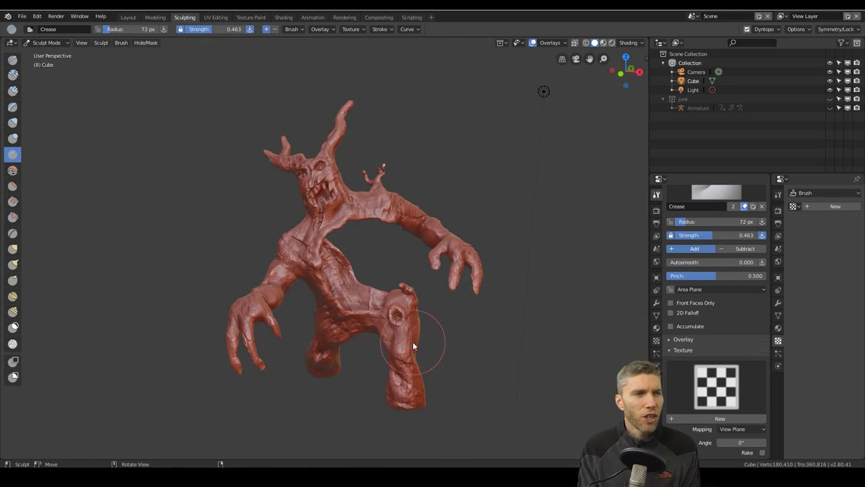
scroll(345, 213, "up", 5)
scroll(304, 203, "up", 4)
left_click_drag(165, 179, 247, 234)
middle_click_drag(267, 190, 319, 270)
left_click_drag(263, 223, 365, 304)
mouse_move(319, 270)
middle_mouse_down()
mouse_move(269, 259)
mouse_move(318, 249)
middle_mouse_up()
scroll(317, 249, "down", 4)
scroll(311, 243, "up", 3)
Carve several long crease strokes along the limb with the resized Crease brush
key("f")
left_click(297, 203)
left_click_drag(286, 252, 282, 317)
left_click_drag(291, 142, 260, 237)
middle_click_drag(282, 270, 206, 205)
left_click_drag(172, 216, 145, 223)
mouse_move(122, 220)
left_mouse_down()
mouse_move(107, 263)
mouse_move(80, 281)
left_mouse_up()
Add short crease strokes to deepen the remaining bark folds from several angles
scroll(203, 243, "down", 3)
mouse_move(203, 243)
middle_mouse_down()
mouse_move(262, 265)
mouse_move(205, 144)
middle_mouse_up()
left_click_drag(205, 145, 193, 141)
mouse_move(193, 141)
middle_mouse_down()
mouse_move(281, 201)
mouse_move(336, 179)
mouse_move(346, 154)
mouse_move(332, 163)
middle_mouse_up()
left_click_drag(344, 182, 333, 125)
left_click_drag(317, 157, 296, 180)
middle_click_drag(296, 180, 327, 186)
left_click_drag(353, 150, 340, 224)
left_click_drag(365, 173, 364, 204)
Switch to the SculptDraw brush, give it the Sharp falloff curve and draw a ridge down the creature's lower leg
mouse_move(363, 205)
middle_mouse_down()
mouse_move(342, 209)
mouse_move(452, 253)
mouse_move(412, 334)
middle_mouse_up()
scroll(343, 213, "down", 7)
scroll(453, 253, "down", 2)
scroll(412, 334, "up", 6)
key("x")
middle_click_drag(320, 269, 177, 330)
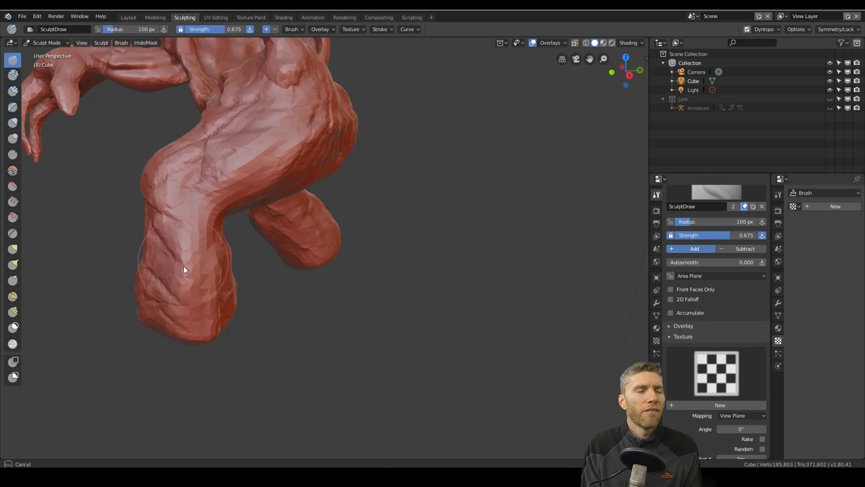
scroll(715, 405, "up", 4)
scroll(717, 379, "down", 12)
left_click(778, 195)
left_click(802, 426)
scroll(818, 338, "down", 8)
left_click(819, 383)
middle_click_drag(196, 271, 250, 270)
left_click_drag(270, 281, 269, 323)
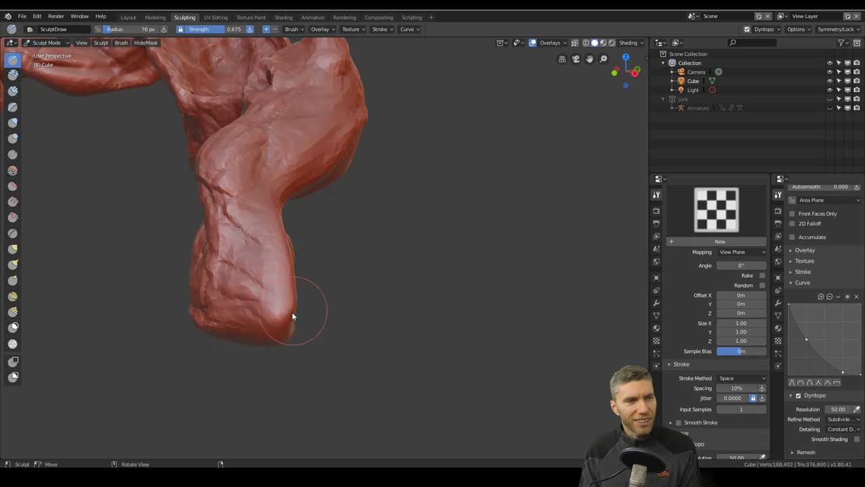
Switch to the Crease brush and cut inverted strokes down the front of the lower leg
mouse_move(269, 326)
middle_mouse_down()
mouse_move(284, 290)
mouse_move(368, 334)
mouse_move(422, 277)
mouse_move(444, 285)
mouse_move(208, 289)
mouse_move(218, 299)
mouse_move(196, 208)
mouse_move(18, 135)
middle_mouse_up()
left_click(13, 154)
middle_click_drag(271, 203, 338, 270)
left_click_drag(324, 291, 413, 220, "ctrl")
middle_click_drag(413, 220, 467, 202)
left_click_drag(413, 169, 433, 260, "ctrl")
Continue the inverted Crease strokes around the side of the lower leg toward the foot
left_click_drag(434, 188, 443, 270, "ctrl")
mouse_move(449, 188)
middle_mouse_down()
mouse_move(399, 349)
mouse_move(388, 298)
middle_mouse_up()
left_click_drag(406, 290, 388, 292, "ctrl")
middle_click_drag(387, 292, 334, 318)
left_click_drag(366, 217, 311, 377, "ctrl")
Cut further long inverted Crease grooves down the remaining sides of the leg to divide it into roots
middle_click_drag(311, 377, 420, 277)
left_click_drag(426, 278, 430, 376, "ctrl")
middle_click_drag(402, 297, 439, 349)
left_click_drag(404, 209, 384, 378, "ctrl")
middle_click_drag(388, 414, 419, 351, "ctrl")
middle_click_drag(412, 227, 409, 318, "shift")
mouse_move(409, 318)
middle_mouse_down()
mouse_move(358, 313)
mouse_move(456, 304)
mouse_move(479, 328)
middle_mouse_up()
Inspect the leg with the SculptDraw brush active, return to the Crease brush and add a short stroke near the foot
scroll(386, 286, "up", 6)
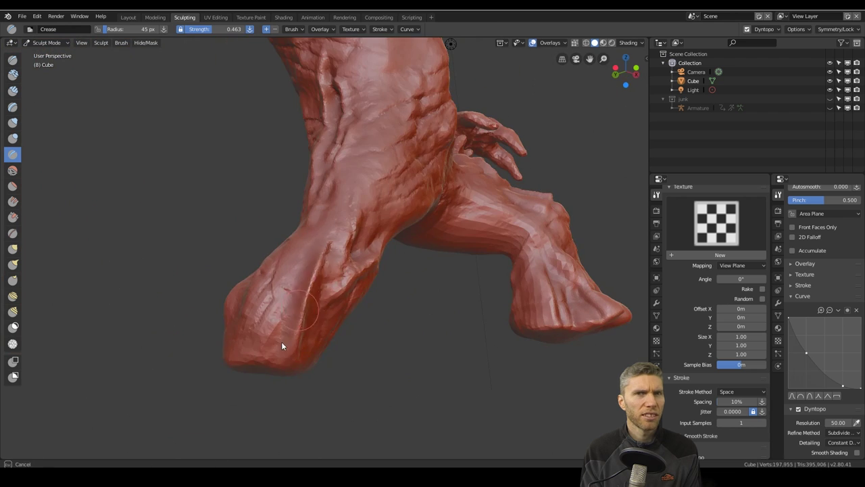
key("x")
mouse_move(282, 330)
middle_mouse_down()
mouse_move(284, 346)
mouse_move(177, 372)
mouse_move(311, 294)
mouse_move(353, 406)
mouse_move(358, 290)
mouse_move(309, 194)
mouse_move(303, 356)
mouse_move(344, 263)
mouse_move(245, 288)
mouse_move(251, 249)
mouse_move(313, 347)
mouse_move(367, 342)
middle_mouse_up()
scroll(319, 348, "down", 6)
scroll(342, 294, "up", 8)
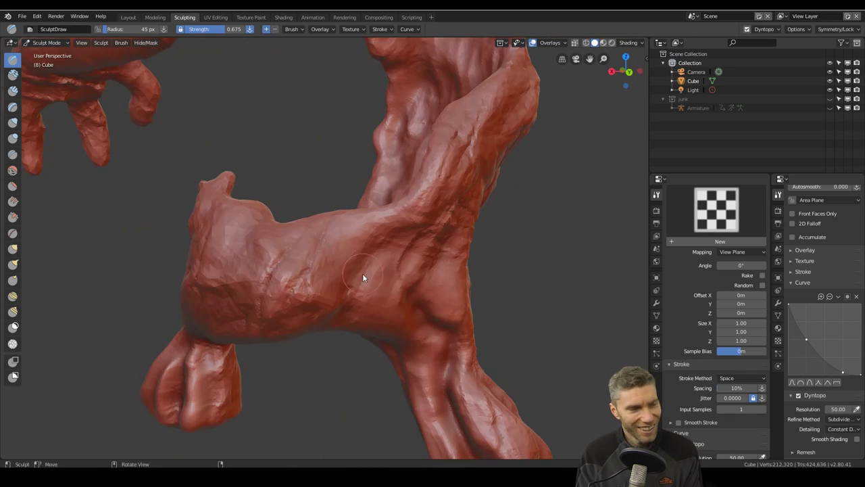
key("shift+c")
mouse_move(342, 293)
middle_mouse_down()
mouse_move(331, 241)
mouse_move(330, 290)
mouse_move(321, 259)
mouse_move(396, 314)
mouse_move(441, 255)
mouse_move(284, 358)
middle_mouse_up()
scroll(440, 255, "down", 6)
scroll(284, 357, "up", 6)
middle_click_drag(328, 272, 352, 351)
mouse_move(353, 359)
left_mouse_down()
mouse_move(351, 316)
mouse_move(409, 367)
left_mouse_up()
Sculpt long root-like strips along the lower leg and foot with the Crease brush
mouse_move(409, 368)
middle_mouse_down()
mouse_move(227, 354)
mouse_move(257, 348)
middle_mouse_up()
left_click_drag(257, 348, 271, 155)
middle_click_drag(272, 156, 255, 392)
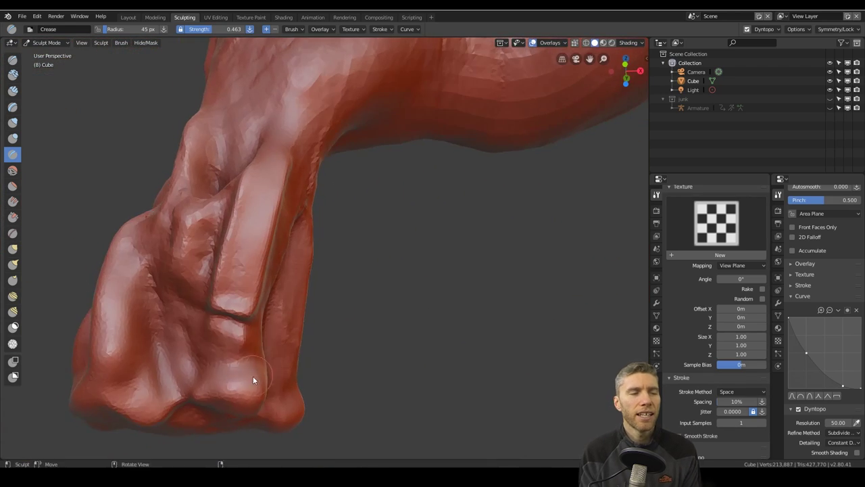
mouse_move(254, 392)
left_mouse_down()
mouse_move(225, 336)
mouse_move(230, 372)
left_mouse_up()
middle_click_drag(230, 372, 169, 358)
mouse_move(213, 186)
left_mouse_down()
mouse_move(247, 374)
mouse_move(304, 409)
left_mouse_up()
Enlarge the Crease brush to a 57 px radius and cut a long inverted groove down the foot
key("f")
mouse_move(370, 394)
middle_mouse_down()
mouse_move(386, 348)
mouse_move(398, 346)
mouse_move(287, 353)
middle_mouse_up()
scroll(399, 346, "down", 4)
scroll(399, 345, "up", 4)
key("f")
mouse_move(215, 203)
left_mouse_down("ctrl")
mouse_move(312, 433)
mouse_move(270, 379)
left_mouse_up("ctrl")
middle_click_drag(270, 378, 251, 382)
Add long Crease strokes down the foot to shape its separate roots
left_click_drag(226, 314, 233, 405)
mouse_move(284, 378)
middle_mouse_down()
mouse_move(257, 334)
mouse_move(224, 324)
middle_mouse_up()
left_click_drag(216, 189, 257, 311)
left_click_drag(243, 199, 291, 315)
Extend the root shapes around another side of the foot with two vertical Crease strokes
middle_click_drag(282, 267, 304, 271)
scroll(304, 270, "down", 3)
left_click_drag(302, 260, 288, 369)
middle_click_drag(318, 406, 318, 288)
left_click_drag(267, 203, 266, 294)
Sculpt three parallel Crease strokes down the leg to lengthen its root strands
mouse_move(297, 284)
middle_mouse_down()
mouse_move(263, 229)
mouse_move(259, 276)
mouse_move(318, 229)
middle_mouse_up()
scroll(263, 229, "up", 4)
scroll(290, 249, "down", 4)
left_click_drag(316, 203, 281, 362)
left_click_drag(357, 209, 338, 334)
left_click_drag(358, 181, 354, 290)
Add vertical Crease strips on the upper part of the leg, above the root strands
mouse_move(354, 290)
middle_mouse_down()
mouse_move(323, 78)
mouse_move(353, 301)
middle_mouse_up()
scroll(323, 78, "down", 8)
scroll(291, 257, "up", 7)
middle_click_drag(290, 257, 226, 228)
left_click_drag(253, 115, 250, 236)
middle_click_drag(243, 230, 262, 226)
left_click_drag(230, 136, 265, 233)
middle_click_drag(265, 135, 255, 89)
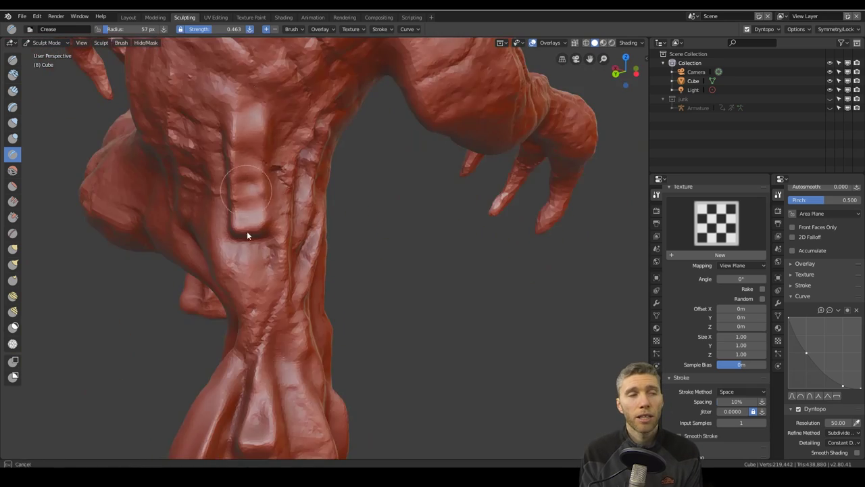
Add diagonal and short Crease strokes where the leg blends into the body
scroll(253, 89, "down", 5)
scroll(378, 280, "up", 5)
left_click_drag(280, 204, 205, 270)
mouse_move(205, 270)
middle_mouse_down()
mouse_move(238, 265)
mouse_move(292, 334)
middle_mouse_up()
scroll(237, 266, "down", 6)
scroll(292, 335, "up", 6)
left_click_drag(457, 196, 502, 205)
scroll(498, 282, "down", 1)
middle_click_drag(499, 283, 318, 189)
scroll(318, 190, "up", 3)
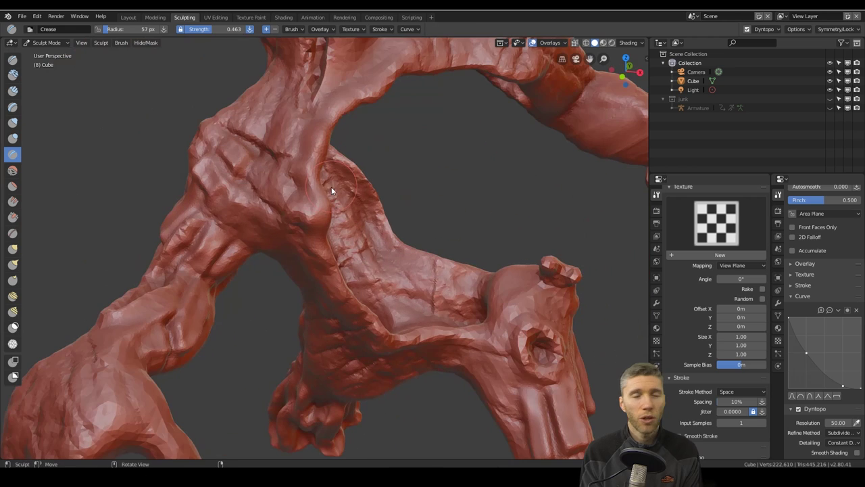
Add small Crease strokes to the hollow inner surface of the torso
left_click(451, 206)
mouse_move(451, 206)
middle_mouse_down()
mouse_move(322, 175)
mouse_move(375, 164)
middle_mouse_up()
scroll(322, 175, "up", 3)
left_click_drag(375, 164, 363, 139)
mouse_move(351, 211)
middle_mouse_down()
mouse_move(343, 177)
mouse_move(367, 218)
mouse_move(273, 178)
middle_mouse_up()
scroll(712, 237, "up", 5)
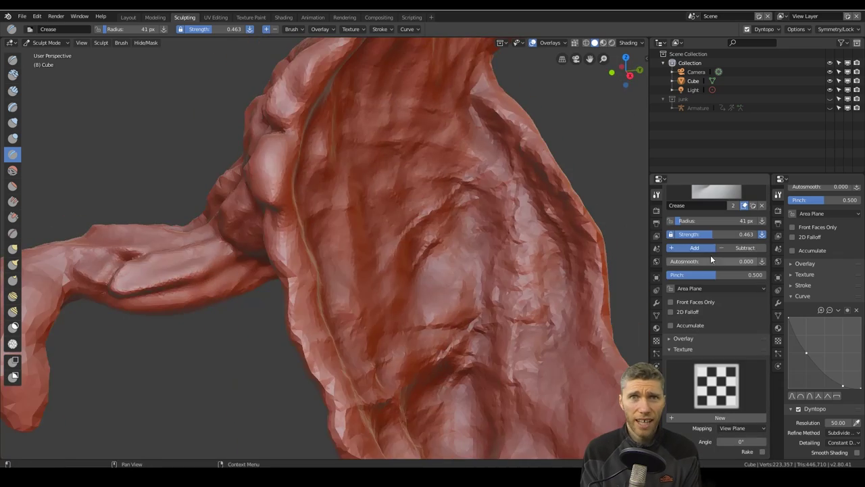
Lower the Crease brush strength to 0.434 and draw a long stroke down the torso's hollow
left_click_drag(711, 236, 709, 237)
mouse_move(274, 174)
middle_mouse_down()
mouse_move(318, 190)
mouse_move(277, 167)
mouse_move(365, 202)
middle_mouse_up()
scroll(277, 167, "up", 2)
mouse_move(338, 181)
left_mouse_down()
mouse_move(376, 197)
mouse_move(390, 328)
mouse_move(418, 358)
left_mouse_up()
scroll(501, 355, "down", 6)
middle_click_drag(501, 354, 406, 304)
scroll(230, 214, "up", 6)
middle_click_drag(230, 214, 270, 223)
Apply the Root falloff curve, change the Crease brush radius and draw two long diagonal strokes across the bark
left_click(810, 396)
key("f")
mouse_move(139, 162)
left_mouse_down()
mouse_move(259, 274)
mouse_move(345, 288)
left_mouse_up()
left_click_drag(161, 202, 265, 276)
Add more diagonal Crease strokes with the Root falloff from different angles
middle_click_drag(265, 276, 318, 269)
left_click_drag(317, 269, 169, 168)
middle_click_drag(169, 167, 211, 254)
left_click_drag(211, 255, 176, 215)
mouse_move(175, 215)
middle_mouse_down()
mouse_move(347, 265)
mouse_move(308, 261)
middle_mouse_up()
Return the Crease brush to the Sharp falloff curve and deepen bark folds on the body and leg
left_click(819, 396)
left_click_drag(331, 316, 243, 254)
middle_click_drag(225, 260, 298, 236)
mouse_move(324, 322)
left_mouse_down()
mouse_move(270, 284)
mouse_move(345, 315)
left_mouse_up()
middle_click_drag(338, 298, 397, 226)
scroll(397, 227, "down", 8)
mouse_move(380, 368)
middle_mouse_down()
mouse_move(455, 293)
mouse_move(500, 330)
middle_mouse_up()
scroll(351, 378, "up", 5)
middle_click_drag(351, 399, 399, 323)
mouse_move(442, 226)
middle_mouse_down()
mouse_move(417, 302)
mouse_move(270, 259)
mouse_move(330, 327)
mouse_move(402, 169)
mouse_move(343, 328)
mouse_move(450, 263)
mouse_move(471, 225)
mouse_move(398, 341)
mouse_move(415, 280)
middle_mouse_up()
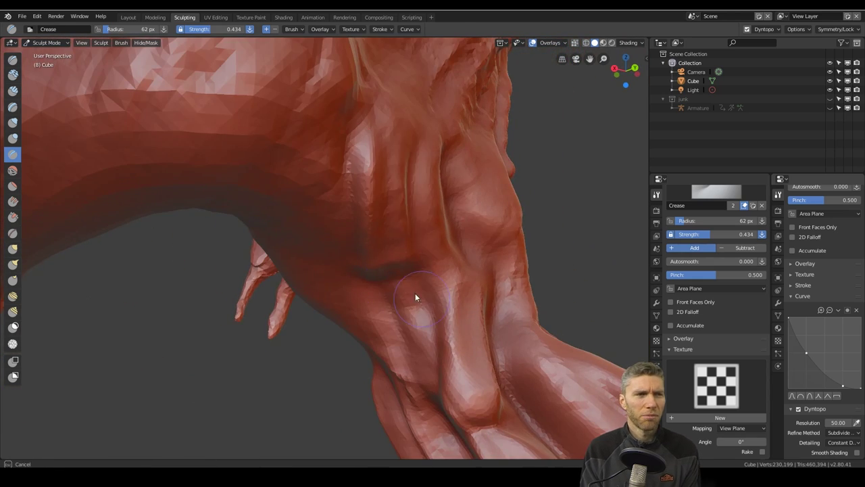
Pull extra twigs out of the branch on the side of the head with the Snake Hook brush
mouse_move(398, 195)
middle_mouse_down()
mouse_move(431, 158)
mouse_move(410, 158)
mouse_move(288, 224)
mouse_move(320, 406)
mouse_move(261, 276)
mouse_move(266, 255)
mouse_move(209, 317)
mouse_move(304, 195)
mouse_move(336, 170)
mouse_move(319, 189)
mouse_move(352, 328)
mouse_move(452, 342)
mouse_move(341, 277)
mouse_move(368, 270)
mouse_move(534, 79)
middle_mouse_up()
scroll(316, 207, "up", 5)
key("k")
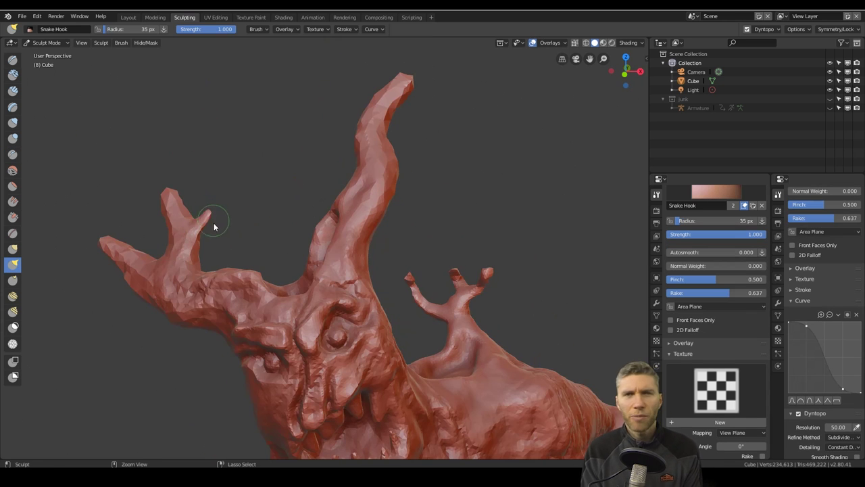
left_click_drag(211, 221, 205, 187)
middle_click_drag(205, 187, 187, 164)
left_click_drag(187, 167, 160, 170)
Resize the Snake Hook brush and draw out another twig on the head's side branch
scroll(189, 183, "up", 2)
mouse_move(189, 183)
middle_mouse_down("shift")
mouse_move(147, 157)
mouse_move(146, 223)
mouse_move(212, 209)
mouse_move(426, 198)
mouse_move(460, 283)
mouse_move(412, 207)
mouse_move(155, 274)
mouse_move(193, 261)
mouse_move(177, 248)
middle_mouse_up("shift")
scroll(147, 156, "up", 3)
key("f")
left_click(142, 273)
left_click_drag(175, 244, 133, 193)
middle_click_drag(134, 194, 297, 196)
mouse_move(297, 196)
middle_mouse_down("shift")
mouse_move(327, 223)
mouse_move(381, 168)
mouse_move(309, 97)
mouse_move(316, 212)
mouse_move(352, 174)
mouse_move(332, 157)
mouse_move(477, 154)
mouse_move(293, 286)
mouse_move(383, 218)
mouse_move(383, 200)
mouse_move(257, 210)
middle_mouse_up("shift")
Pull several small Snake Hook twigs from the tips of the head branches
key("i")
key("k")
left_click_drag(331, 231, 295, 173)
left_click_drag(289, 215, 265, 184)
middle_click_drag(338, 196, 196, 186)
left_click_drag(205, 154, 219, 144)
mouse_move(218, 146)
middle_mouse_down()
mouse_move(320, 149)
mouse_move(317, 192)
mouse_move(335, 185)
mouse_move(305, 213)
middle_mouse_up()
Thicken the head branch with Inflate/Deflate and build two long ridges along the tall branch with the Draw brush
key("i")
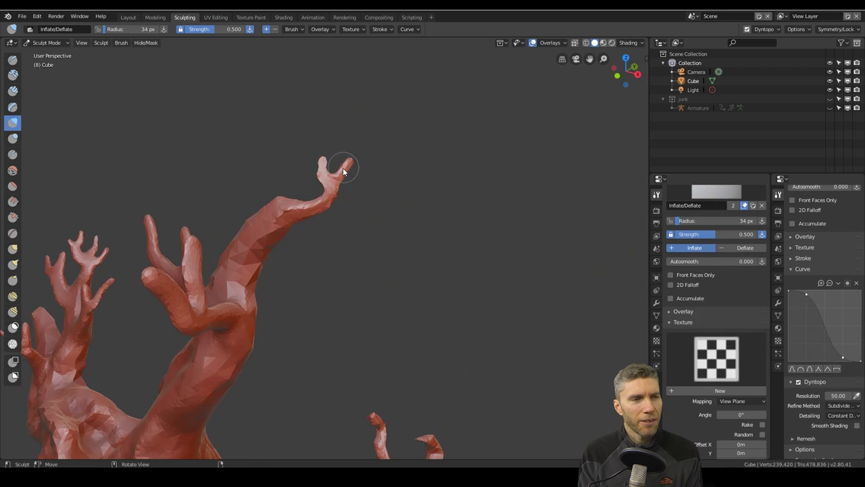
left_click_drag(242, 254, 238, 279)
middle_click_drag(240, 273, 324, 274)
left_click(12, 60)
left_click_drag(359, 210, 332, 310)
left_click_drag(352, 233, 325, 318)
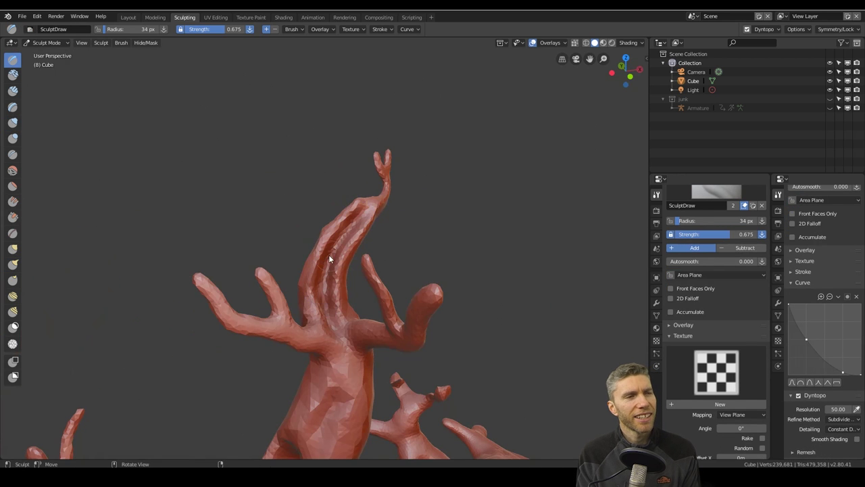
Carve long Crease grooves down the tall head branch from several angles
left_click(12, 154)
mouse_move(357, 206)
left_mouse_down()
mouse_move(323, 266)
mouse_move(339, 349)
left_mouse_up()
middle_click_drag(338, 339, 325, 271)
left_click_drag(293, 327, 288, 370)
mouse_move(330, 197)
left_mouse_down()
mouse_move(297, 294)
mouse_move(273, 302)
left_mouse_up()
mouse_move(368, 250)
middle_mouse_down()
mouse_move(393, 246)
mouse_move(282, 189)
mouse_move(283, 295)
mouse_move(338, 263)
mouse_move(288, 158)
mouse_move(272, 237)
mouse_move(301, 220)
middle_mouse_up()
Set the Dyntopo resolution to 60 and pull a tooth in the lower jaw with the Snake Hook brush
left_click(837, 423)
type("60")
key("Return")
middle_click_drag(311, 270, 304, 210, "ctrl")
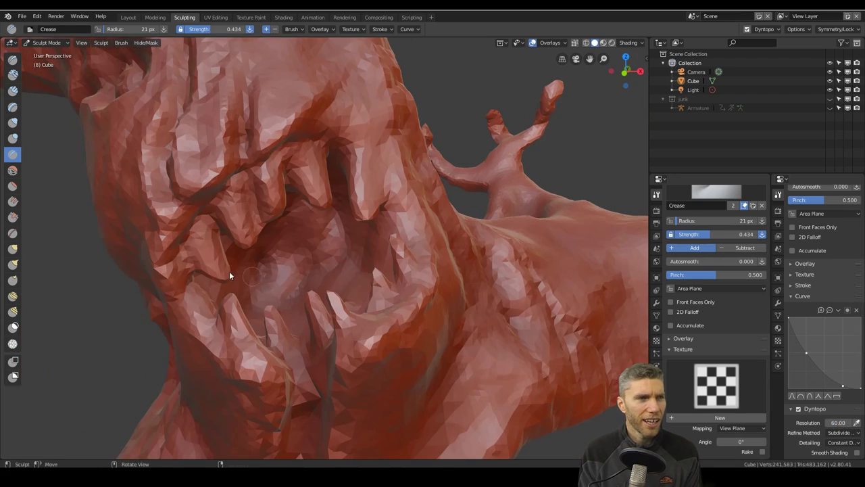
left_click(12, 265)
left_click_drag(250, 333, 226, 302)
Deepen the folds around the mouth and cheek using the Crease brush with a 68 px radius
mouse_move(273, 203)
middle_mouse_down()
mouse_move(334, 249)
mouse_move(392, 172)
mouse_move(88, 197)
mouse_move(293, 233)
mouse_move(223, 163)
middle_mouse_up()
key("shift+c")
key("f")
left_click(333, 218)
left_click_drag(223, 162, 178, 234)
left_click_drag(281, 57, 386, 194)
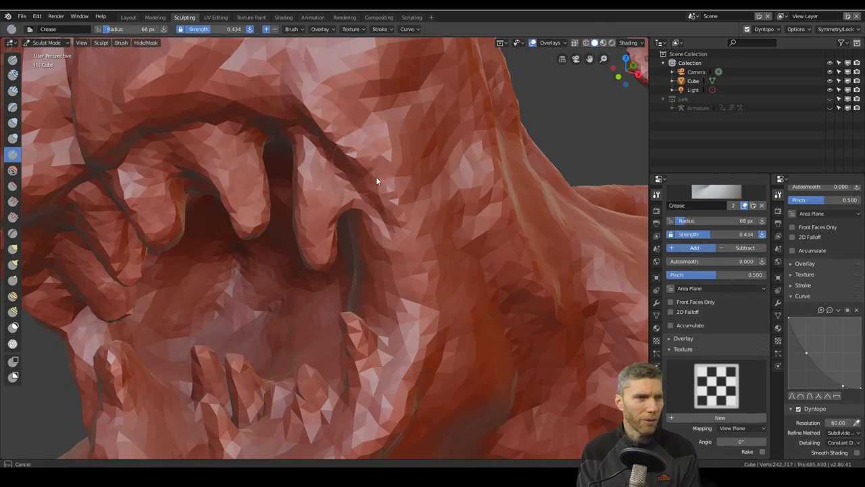
middle_click_drag(386, 195, 432, 156)
left_click_drag(432, 229, 256, 311)
mouse_move(257, 312)
middle_mouse_down()
mouse_move(296, 203)
mouse_move(368, 286)
mouse_move(379, 252)
middle_mouse_up()
Sculpt a knot shape on the back of the large hand with the Draw brush
middle_click_drag(90, 165, 203, 284, "ctrl")
mouse_move(325, 284)
middle_mouse_down()
mouse_move(407, 302)
mouse_move(422, 270)
middle_mouse_up()
middle_click_drag(422, 271, 435, 201, "shift")
middle_click_drag(338, 284, 324, 189, "ctrl")
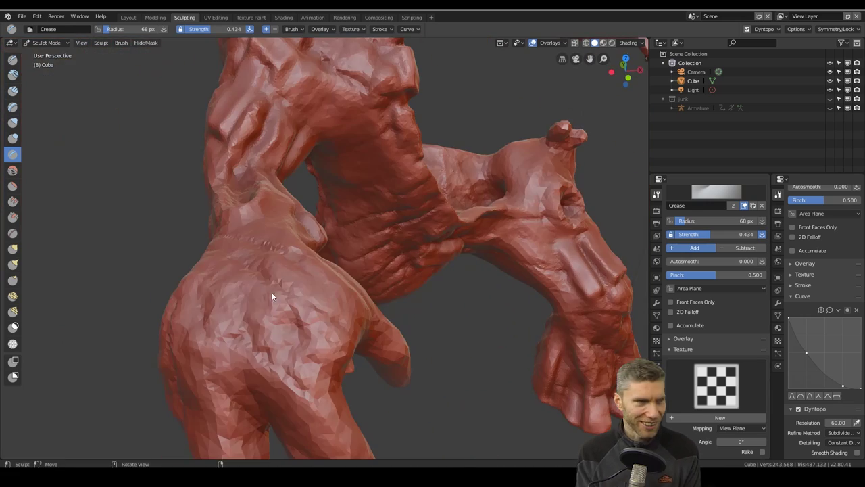
key("x")
mouse_move(257, 291)
left_mouse_down()
mouse_move(231, 294)
mouse_move(307, 286)
left_mouse_up()
middle_click_drag(307, 287, 379, 230)
Set the Draw brush radius to 36 px and build up a round knot with a long ridge in the bark
middle_click_drag(378, 229, 430, 171, "ctrl")
key("f")
left_click(416, 171)
mouse_move(403, 150)
left_mouse_down()
mouse_move(425, 186)
mouse_move(396, 172)
mouse_move(450, 227)
mouse_move(452, 270)
left_mouse_up()
middle_click_drag(452, 271, 459, 280)
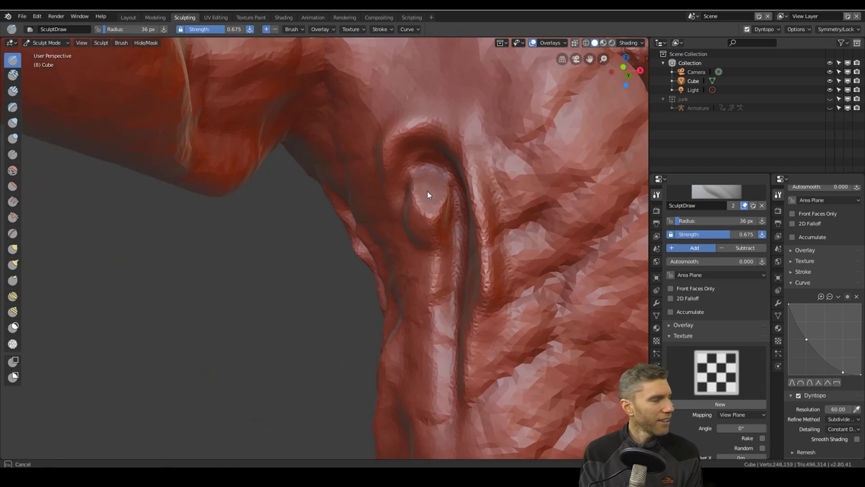
left_click_drag(427, 190, 443, 180)
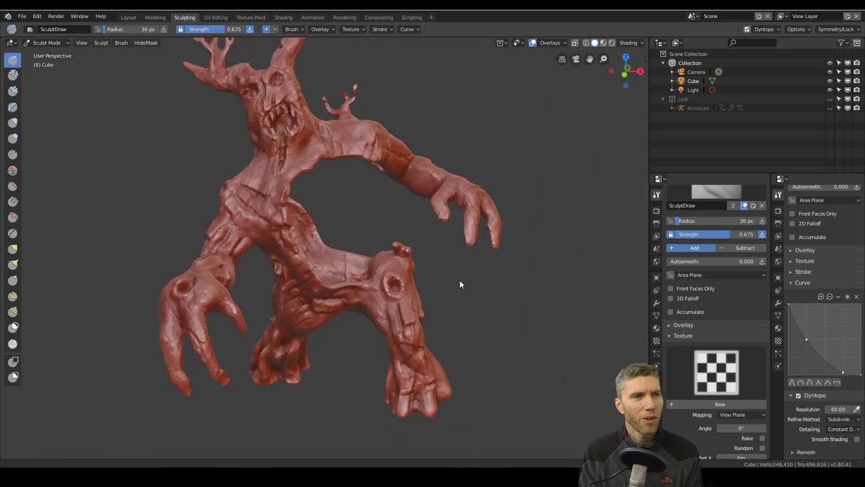
Adjust a finger of the raised arm's hand using the Snake Hook brush at a 73 px radius
scroll(459, 280, "up", 6)
key("shift+c")
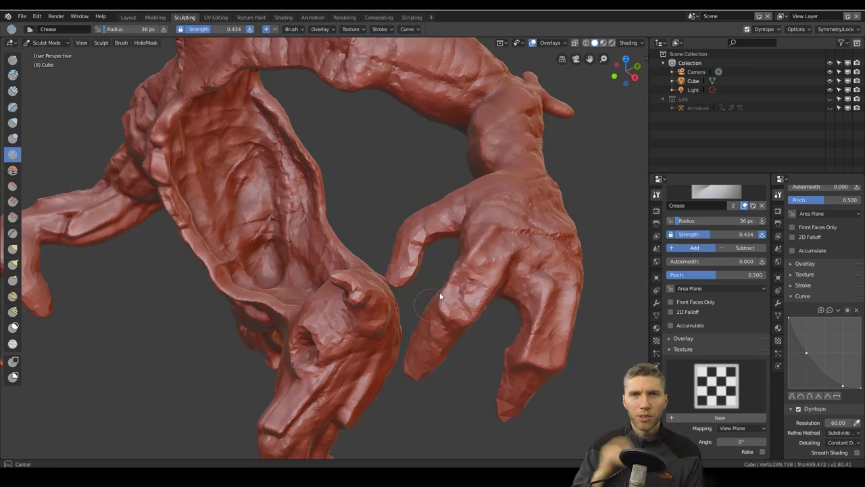
mouse_move(608, 216)
middle_mouse_down()
mouse_move(614, 211)
mouse_move(547, 238)
middle_mouse_up()
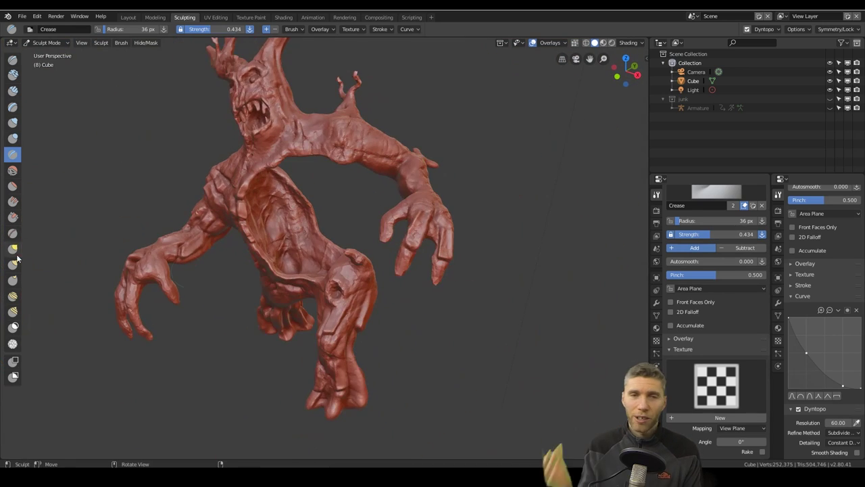
key("k")
scroll(480, 307, "up", 3)
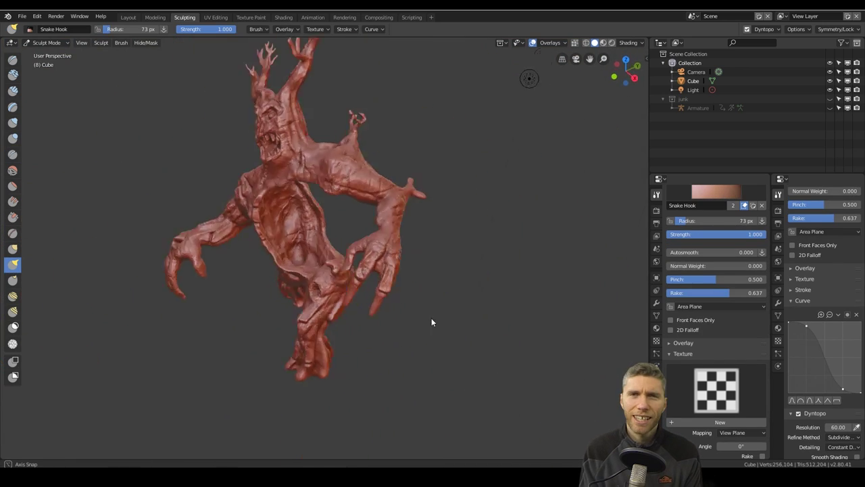
scroll(512, 207, "up", 5)
middle_click_drag(512, 207, 456, 264)
left_click_drag(448, 298, 443, 315)
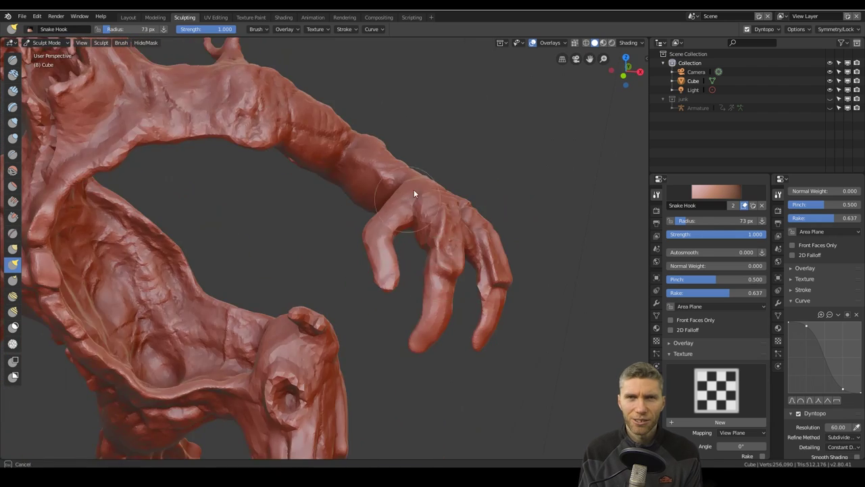
Adjust the forked elbow branch with the Grab brush, using radii of 201 px and 103 px
scroll(413, 190, "down", 4)
scroll(243, 249, "up", 3)
mouse_move(244, 249)
middle_mouse_down()
mouse_move(418, 320)
mouse_move(425, 286)
middle_mouse_up()
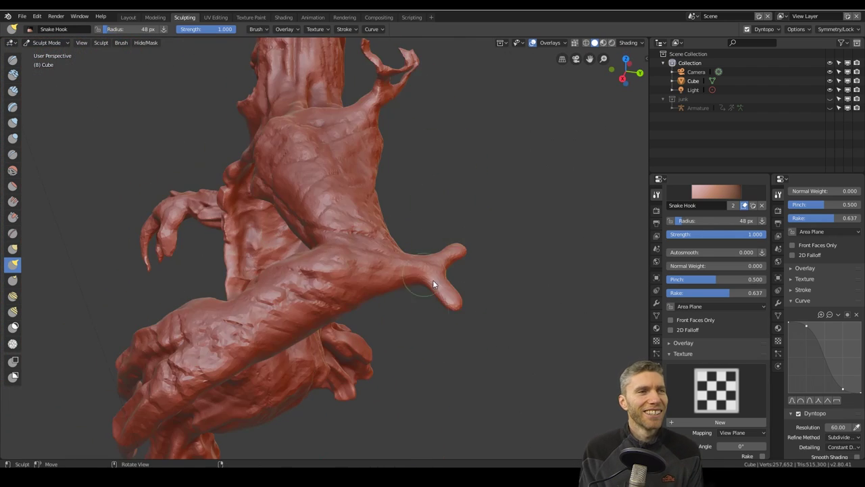
key("g")
middle_click_drag(433, 280, 473, 227)
key("f")
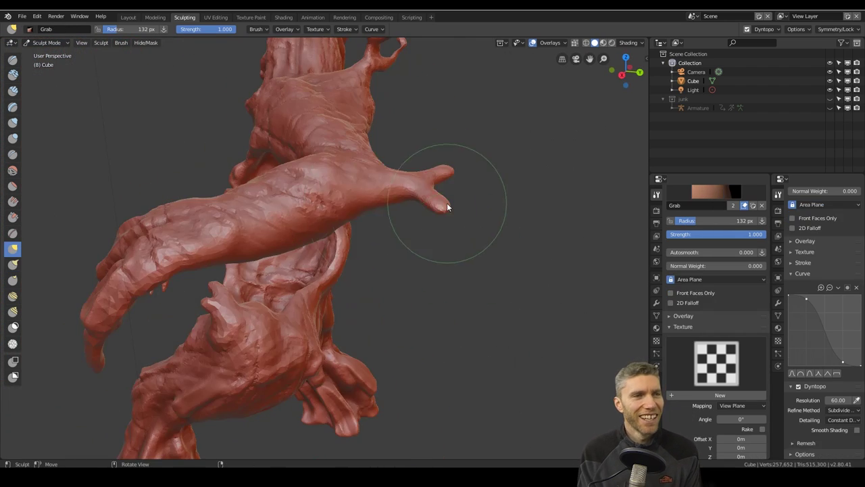
left_click(478, 222)
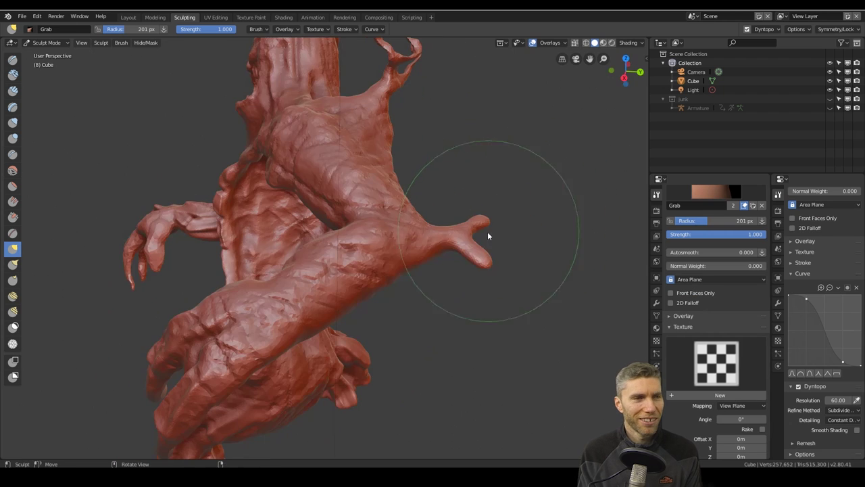
key("f")
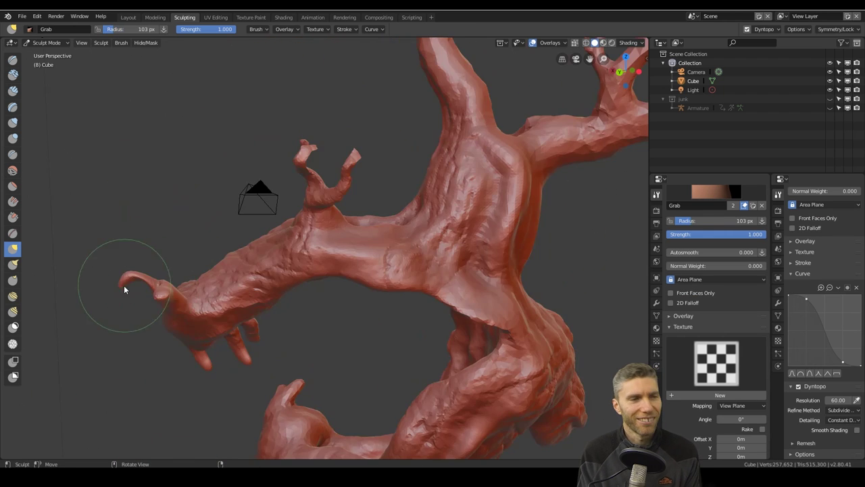
middle_click_drag(126, 286, 258, 271)
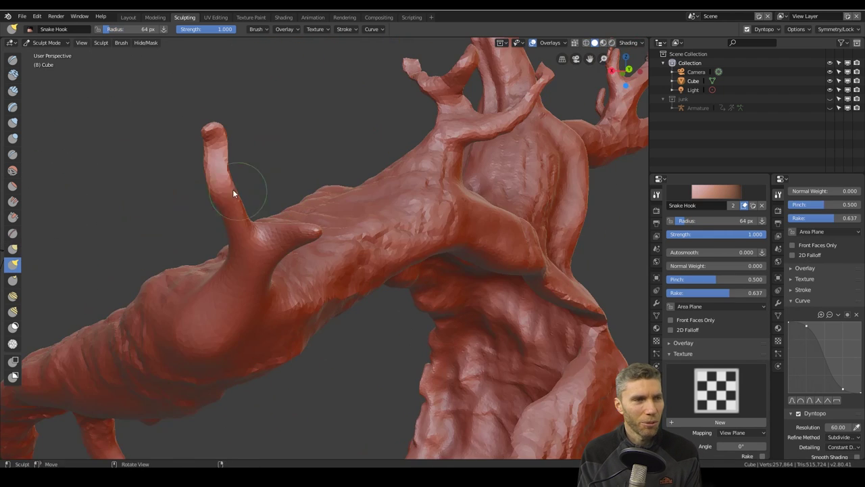
Extend the elbow branch into more forked twigs using the Snake Hook brush at 64 px and 70 px radii
left_click_drag(233, 189, 209, 116)
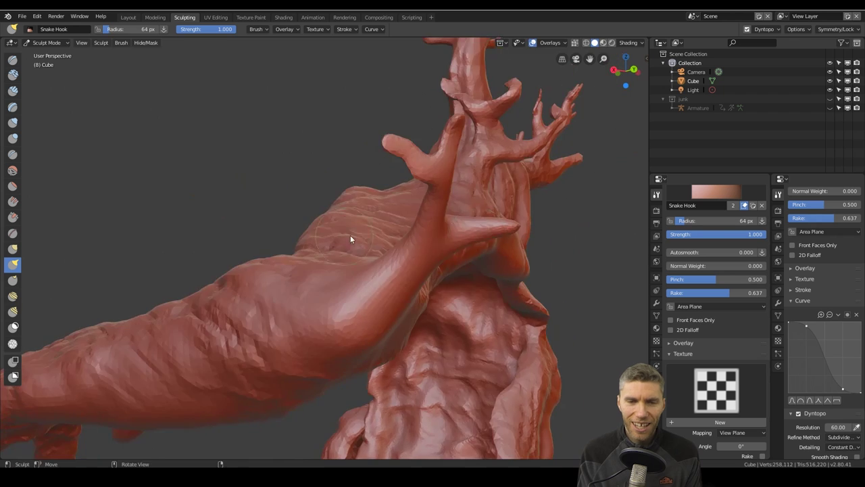
middle_click_drag(351, 234, 410, 224)
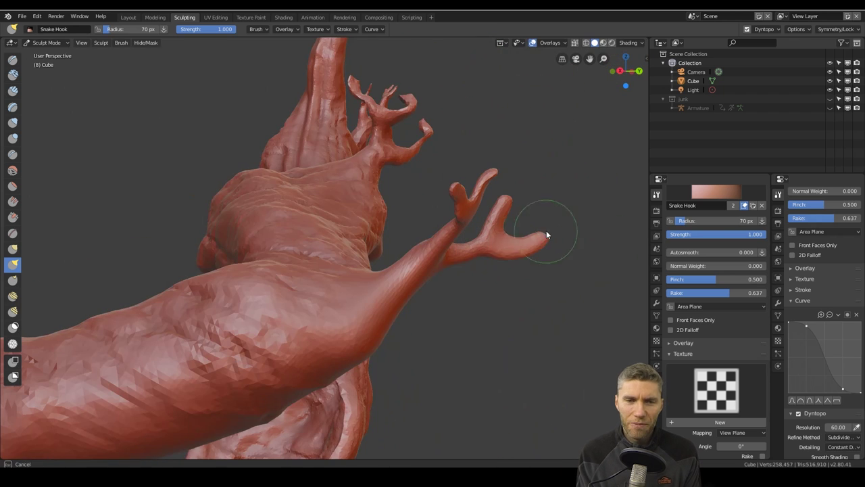
left_click_drag(546, 230, 562, 207)
Thicken the elbow twigs with Inflate/Deflate and add a fine Crease stroke along the branch at 16 px radius
key("i")
left_click_drag(443, 190, 478, 196)
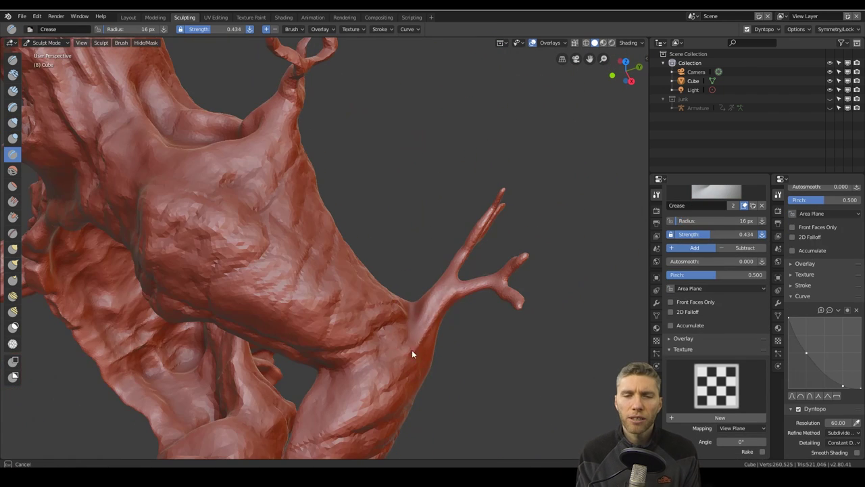
left_click_drag(477, 289, 448, 277)
key("f")
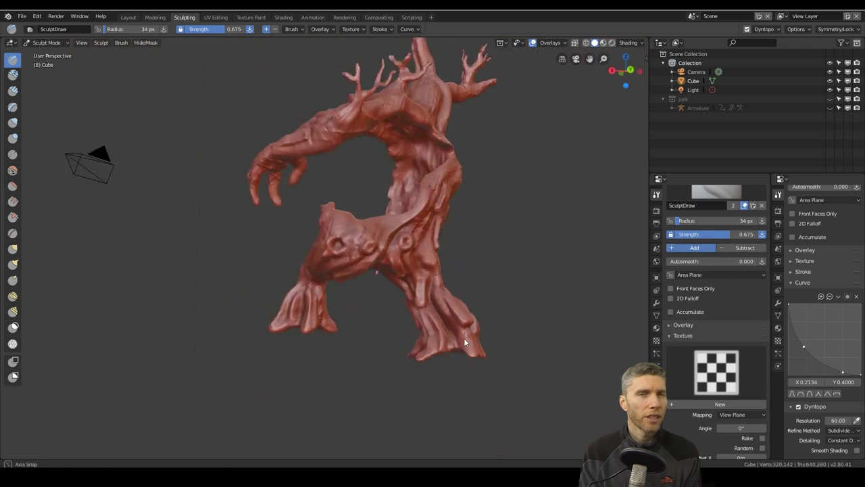
Hide the raised arm's hand with Box Hide to clear the space above the bent knee
middle_click_drag(464, 339, 156, 352)
left_click(12, 362)
key("alt+h")
left_click(12, 264)
left_click(12, 361)
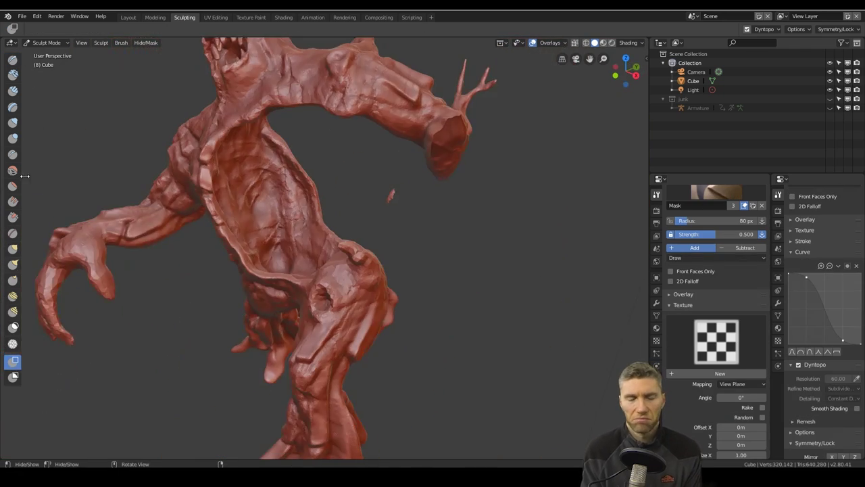
Pull a branch upward from the top of the bent knee with the Snake Hook brush
left_click(12, 265)
mouse_move(365, 223)
middle_mouse_down()
mouse_move(393, 261)
mouse_move(368, 251)
middle_mouse_up()
mouse_move(369, 250)
left_mouse_down()
mouse_move(382, 212)
mouse_move(372, 198)
mouse_move(390, 164)
left_mouse_up()
scroll(379, 172, "up", 4)
scroll(391, 164, "down", 3)
mouse_move(390, 163)
middle_mouse_down()
mouse_move(408, 147)
mouse_move(455, 213)
middle_mouse_up()
Thicken the knee branch with Inflate/Deflate at 152 px radius, then switch to the Crease brush
key("i")
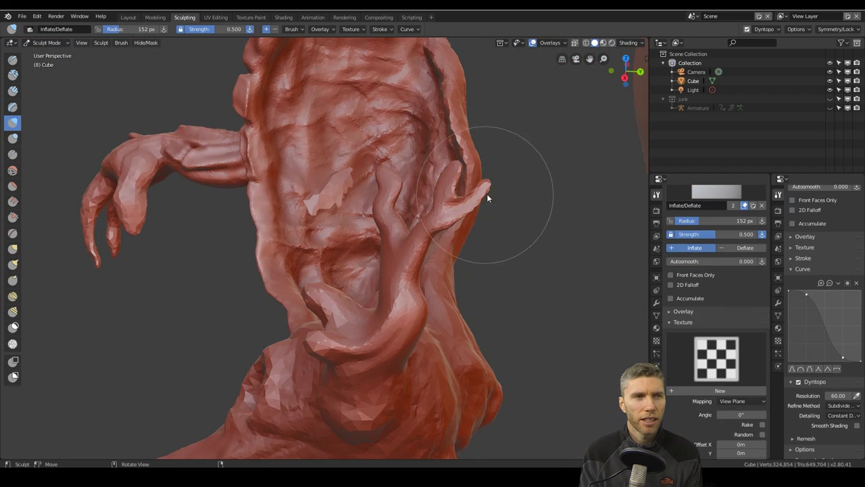
scroll(378, 318, "up", 3)
middle_click_drag(379, 317, 397, 318)
key("shift+c")
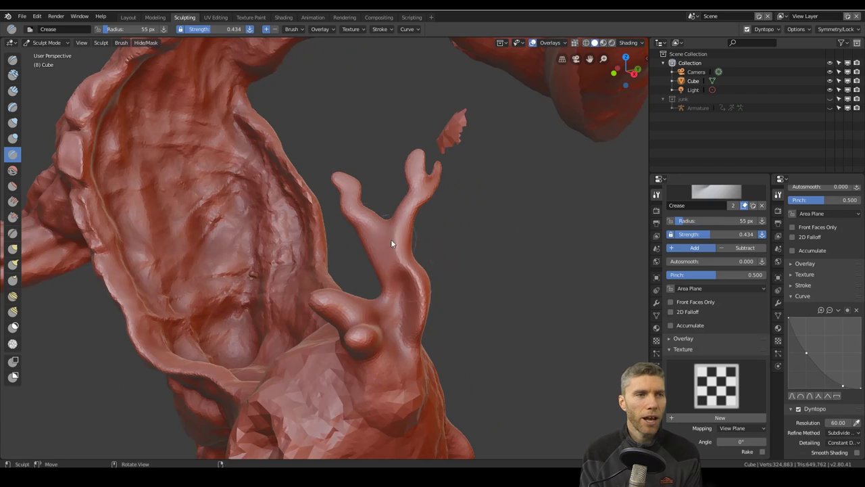
Reveal all hidden parts of the creature's mesh
mouse_move(367, 231)
middle_mouse_down()
mouse_move(392, 373)
mouse_move(392, 253)
mouse_move(286, 245)
mouse_move(348, 206)
mouse_move(378, 380)
mouse_move(139, 323)
middle_mouse_up()
key("h")
key("alt+h")
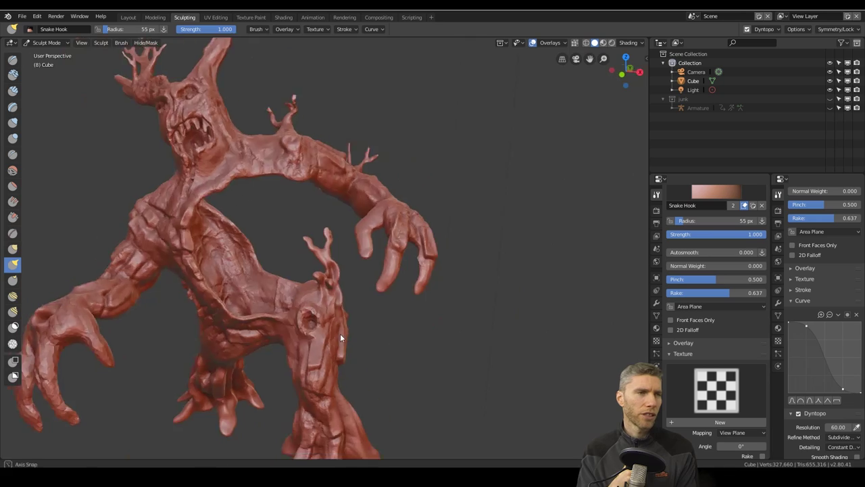
Draw out a thin twig at the tip of the knee branch using the Snake Hook brush at 36 px radius
middle_click_drag(340, 333, 335, 279)
scroll(324, 169, "up", 6)
mouse_move(325, 169)
middle_mouse_down("shift")
mouse_move(197, 200)
mouse_move(174, 149)
mouse_move(149, 131)
mouse_move(258, 130)
mouse_move(181, 235)
middle_mouse_up("shift")
key("i")
key("k")
key("i")
middle_click_drag(276, 234, 268, 256)
key("k")
key("f")
left_click(246, 199)
left_click_drag(262, 192, 252, 175)
middle_click_drag(251, 177, 273, 223)
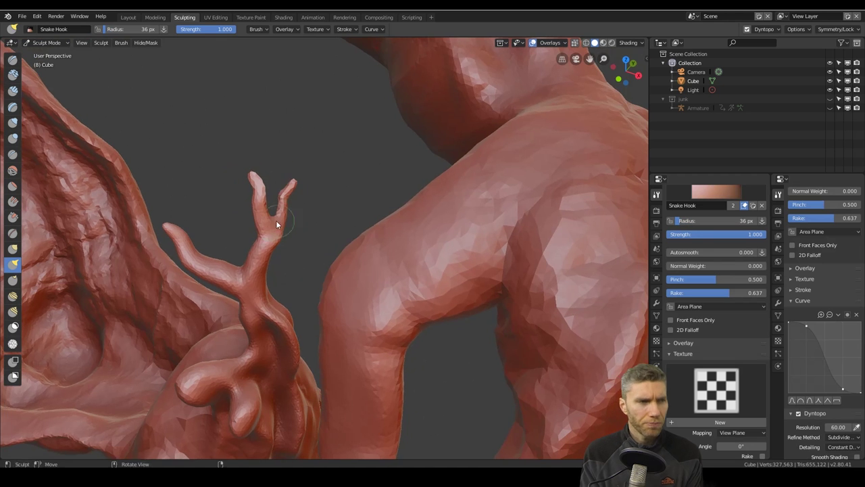
Resize the Snake Hook brush and bend the upper twigs of the knee branch
mouse_move(226, 262)
middle_mouse_down()
mouse_move(327, 293)
mouse_move(284, 236)
middle_mouse_up()
key("f")
left_click(258, 211)
mouse_move(258, 210)
left_mouse_down()
mouse_move(269, 211)
mouse_move(229, 208)
left_mouse_up()
Build up rounded knots around the base of the knee branch using the Draw brush at 78 px radius
key("x")
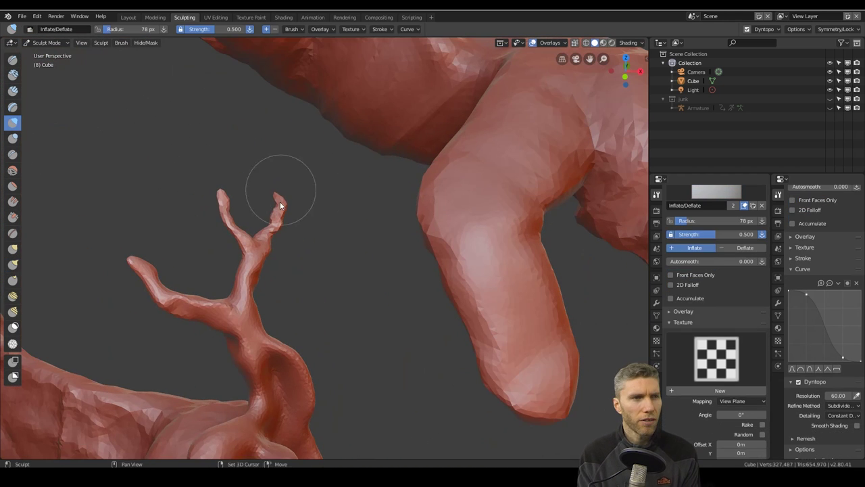
scroll(288, 275, "down", 6)
scroll(357, 320, "up", 5)
left_click_drag(347, 332, 381, 308)
middle_click_drag(381, 308, 376, 222)
scroll(377, 223, "up", 3)
left_click_drag(377, 224, 370, 226)
left_click_drag(333, 160, 306, 150)
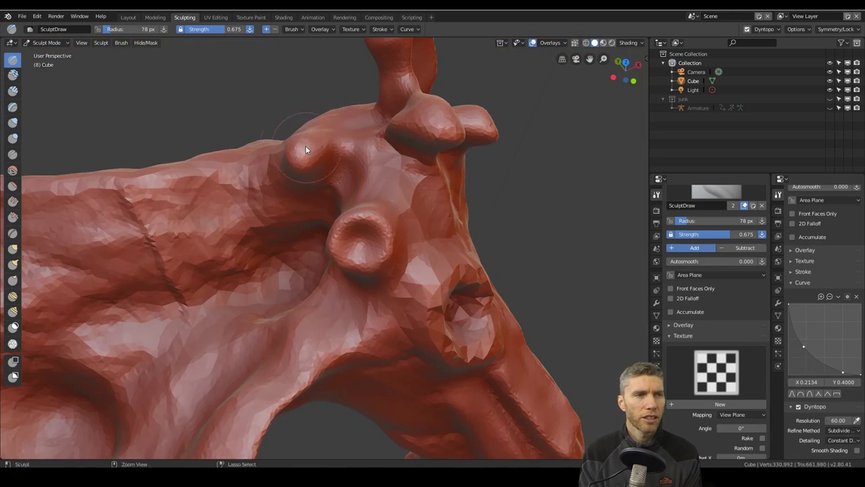
Carve creases around the knots at the base of the knee branch with a resized Crease brush
mouse_move(365, 209)
middle_mouse_down()
mouse_move(404, 230)
mouse_move(432, 311)
mouse_move(386, 295)
mouse_move(446, 285)
mouse_move(377, 208)
middle_mouse_up()
scroll(432, 313, "down", 8)
scroll(376, 206, "up", 7)
key("shift+c")
key("f")
left_click(335, 174)
mouse_move(357, 234)
left_mouse_down()
mouse_move(366, 153)
mouse_move(348, 295)
left_mouse_up()
left_click_drag(313, 121, 389, 143)
mouse_move(392, 149)
middle_mouse_down()
mouse_move(420, 186)
mouse_move(420, 237)
middle_mouse_up()
left_click_drag(368, 247, 440, 217)
left_click_drag(373, 272, 546, 166)
left_click_drag(348, 216, 323, 346)
mouse_move(365, 250)
middle_mouse_down()
mouse_move(284, 202)
mouse_move(263, 215)
mouse_move(318, 256)
mouse_move(343, 203)
middle_mouse_up()
Carve long vertical bark creases down the leg below the knee with the Crease brush
key("i")
key("shift+c")
left_click_drag(400, 245, 390, 352)
mouse_move(390, 351)
middle_mouse_down()
mouse_move(309, 356)
mouse_move(277, 305)
middle_mouse_up()
left_click_drag(246, 246, 256, 399)
left_click_drag(227, 115, 218, 196)
left_click_drag(297, 371, 289, 252)
scroll(290, 253, "down", 8)
mouse_move(289, 252)
middle_mouse_down()
mouse_move(451, 204)
mouse_move(387, 292)
middle_mouse_up()
Build up bark ridges and root flares along the lower leg and foot using the Draw brush
scroll(387, 293, "up", 8)
key("x")
mouse_move(289, 379)
middle_mouse_down()
mouse_move(105, 173)
mouse_move(349, 319)
mouse_move(286, 236)
mouse_move(282, 371)
middle_mouse_up()
mouse_move(282, 371)
left_mouse_down()
mouse_move(236, 149)
mouse_move(252, 399)
left_mouse_up()
scroll(252, 399, "down", 5)
middle_click_drag(252, 399, 225, 329)
mouse_move(225, 329)
left_mouse_down()
mouse_move(233, 245)
mouse_move(198, 348)
left_mouse_up()
middle_click_drag(199, 348, 232, 266)
left_click_drag(232, 267, 177, 369)
middle_click_drag(177, 369, 340, 331)
mouse_move(340, 331)
left_mouse_down()
mouse_move(254, 208)
mouse_move(265, 386)
left_mouse_up()
left_click_drag(203, 169, 215, 399)
scroll(333, 237, "down", 4)
mouse_move(333, 237)
middle_mouse_down()
mouse_move(318, 249)
mouse_move(370, 260)
mouse_move(355, 242)
mouse_move(553, 291)
mouse_move(358, 292)
middle_mouse_up()
left_click_drag(338, 233, 396, 321)
left_click_drag(271, 260, 255, 314)
mouse_move(256, 314)
middle_mouse_down()
mouse_move(255, 206)
mouse_move(356, 250)
mouse_move(183, 306)
mouse_move(128, 298)
middle_mouse_up()
Pull the root tips of the front foot outward using the Snake Hook brush at 49 px radius
left_click(13, 264)
middle_click_drag(319, 345, 467, 322)
key("f")
left_click(435, 321)
left_click_drag(465, 318, 518, 321)
middle_click_drag(517, 321, 487, 331)
left_click_drag(297, 382, 253, 400)
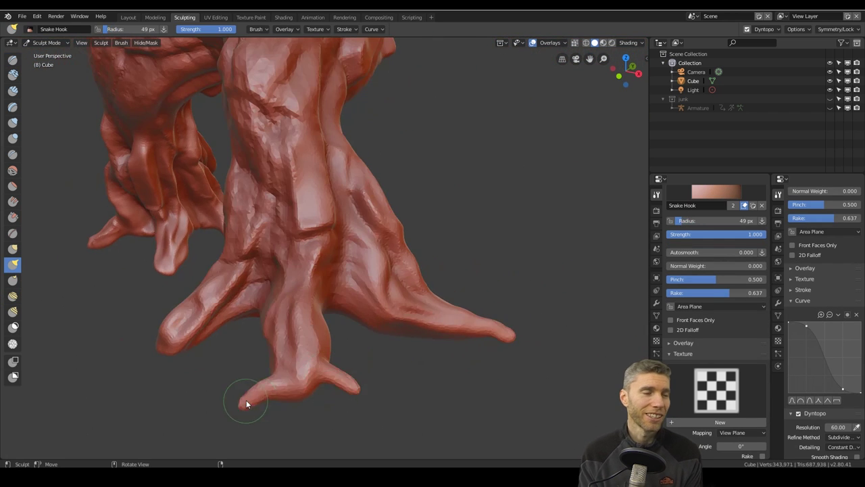
middle_click_drag(253, 401, 379, 379)
left_click_drag(365, 335, 333, 349)
Extend the roots on the other sides of the foot with the Snake Hook brush and smooth the last one
middle_click_drag(334, 349, 223, 338)
mouse_move(151, 297)
left_mouse_down()
mouse_move(146, 330)
mouse_move(111, 330)
left_mouse_up()
mouse_move(156, 324)
middle_mouse_down()
mouse_move(216, 340)
mouse_move(390, 295)
mouse_move(356, 338)
mouse_move(315, 351)
mouse_move(338, 244)
mouse_move(285, 359)
mouse_move(396, 220)
mouse_move(386, 251)
middle_mouse_up()
left_click_drag(387, 252, 390, 276)
left_click_drag(373, 254, 350, 269)
mouse_move(350, 273)
middle_mouse_down()
mouse_move(328, 325)
mouse_move(464, 244)
mouse_move(236, 285)
middle_mouse_up()
left_click_drag(236, 285, 217, 278, "shift")
Adjust the Snake Hook brush size and draw out additional branching roots around the foot
key("f")
middle_click_drag(212, 284, 166, 290)
left_click_drag(166, 291, 209, 295)
mouse_move(209, 295)
middle_mouse_down()
mouse_move(200, 307)
mouse_move(237, 247)
middle_mouse_up()
mouse_move(237, 247)
left_mouse_down()
mouse_move(289, 234)
mouse_move(237, 246)
left_mouse_up()
middle_click_drag(237, 246, 136, 323)
key("f")
left_click_drag(135, 323, 140, 340)
middle_click_drag(139, 340, 300, 237)
key("f")
left_click_drag(323, 232, 375, 242)
key("f")
middle_click_drag(341, 241, 365, 229)
left_click_drag(365, 228, 293, 257)
scroll(376, 228, "down", 5)
Resize the Snake Hook brush and stretch further roots outward and down from the foot
mouse_move(375, 228)
middle_mouse_down()
mouse_move(450, 315)
mouse_move(383, 317)
mouse_move(240, 250)
mouse_move(338, 291)
middle_mouse_up()
key("f")
scroll(383, 316, "up", 4)
key("f")
left_click_drag(311, 288, 233, 310)
left_click_drag(291, 324, 206, 365)
left_click_drag(289, 367, 258, 416)
middle_click_drag(258, 413, 299, 314)
Pull the tip of the blunt, rounded finger downward using the Snake Hook brush at 147 px radius
key("f")
scroll(287, 321, "down", 5)
scroll(347, 312, "down", 5)
scroll(298, 315, "up", 5)
left_click_drag(468, 63, 463, 100)
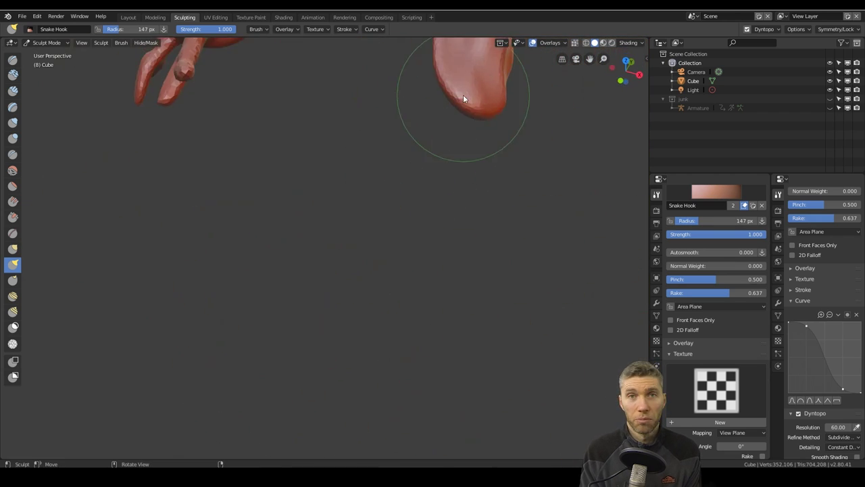
middle_click_drag(463, 100, 298, 236)
Resize the Snake Hook brush and stretch and bend the fingers of the hand
key("f")
left_click_drag(297, 277, 263, 308)
left_click_drag(385, 260, 432, 280)
left_click_drag(358, 226, 322, 265)
middle_click_drag(322, 265, 216, 380)
left_click_drag(216, 380, 224, 383)
middle_click_drag(224, 383, 299, 237)
scroll(300, 237, "up", 4)
key("f")
left_click_drag(188, 352, 211, 392)
mouse_move(161, 377)
middle_mouse_down()
mouse_move(295, 286)
mouse_move(352, 265)
mouse_move(222, 229)
middle_mouse_up()
Swell out a thin part of the hand using the Inflate brush
key("i")
left_click_drag(208, 257, 219, 229)
scroll(267, 215, "down", 5)
mouse_move(266, 216)
middle_mouse_down()
mouse_move(485, 247)
mouse_move(291, 244)
middle_mouse_up()
scroll(291, 244, "up", 4)
Reshape the fingers into longer claws using the Snake Hook brush at varying sizes
left_click(12, 264)
middle_click_drag(366, 360, 369, 399)
mouse_move(361, 271)
left_mouse_down()
mouse_move(358, 297)
mouse_move(297, 326)
left_mouse_up()
left_click_drag(378, 295, 420, 329)
key("i")
left_click(12, 264)
key("f")
left_click_drag(391, 298, 383, 354)
key("f")
mouse_move(412, 320)
middle_mouse_down()
mouse_move(427, 261)
mouse_move(381, 250)
mouse_move(359, 267)
mouse_move(293, 250)
mouse_move(394, 261)
mouse_move(198, 264)
mouse_move(334, 235)
mouse_move(412, 278)
mouse_move(341, 159)
mouse_move(372, 254)
mouse_move(304, 252)
mouse_move(450, 225)
middle_mouse_up()
scroll(359, 267, "up", 3)
scroll(293, 249, "up", 2)
key("f")
scroll(334, 235, "down", 5)
scroll(341, 159, "up", 3)
key("f")
Carve bark creases along the fingers and hand using the Crease brush
left_click(13, 155)
mouse_move(271, 203)
middle_mouse_down()
mouse_move(384, 207)
mouse_move(332, 216)
middle_mouse_up()
left_click_drag(331, 216, 381, 208)
mouse_move(381, 204)
middle_mouse_down()
mouse_move(323, 217)
mouse_move(338, 250)
middle_mouse_up()
left_click_drag(338, 250, 320, 219)
middle_click_drag(319, 219, 255, 236)
left_click_drag(256, 236, 272, 280)
middle_click_drag(272, 281, 291, 227)
left_click_drag(291, 227, 254, 305)
mouse_move(254, 305)
middle_mouse_down()
mouse_move(265, 213)
mouse_move(389, 267)
mouse_move(396, 156)
mouse_move(453, 263)
middle_mouse_up()
mouse_move(388, 115)
middle_mouse_down()
mouse_move(342, 128)
mouse_move(314, 230)
middle_mouse_up()
left_click_drag(313, 231, 336, 291)
mouse_move(336, 291)
middle_mouse_down()
mouse_move(357, 309)
mouse_move(434, 304)
mouse_move(406, 221)
mouse_move(79, 163)
mouse_move(367, 266)
middle_mouse_up()
Examine the creature's hands, torso and overall silhouette from several distances and angles
scroll(434, 303, "down", 7)
scroll(79, 163, "up", 4)
scroll(253, 309, "down", 5)
scroll(248, 167, "up", 5)
mouse_move(247, 166)
middle_mouse_down()
mouse_move(469, 168)
mouse_move(73, 242)
middle_mouse_up()
scroll(469, 169, "down", 5)
key("g")
scroll(271, 254, "up", 4)
scroll(446, 263, "up", 3)
mouse_move(271, 254)
middle_mouse_down()
mouse_move(446, 263)
mouse_move(301, 226)
middle_mouse_up()
scroll(491, 298, "down", 5)
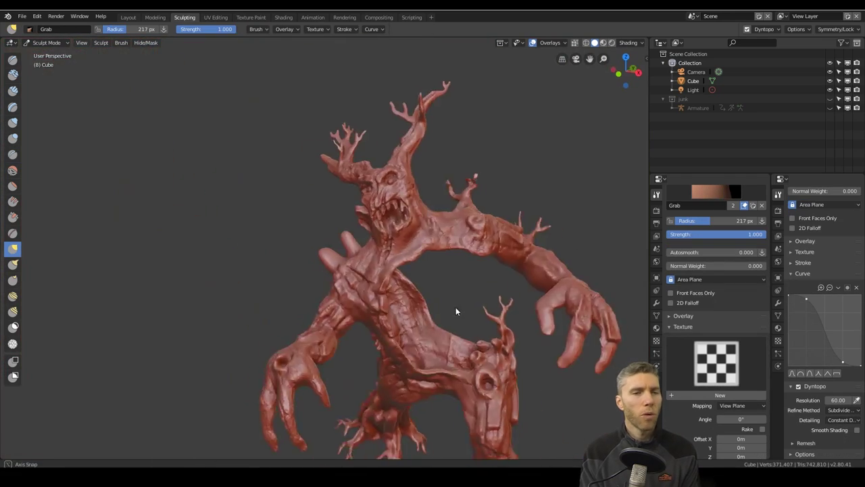
middle_click_drag(490, 299, 398, 226)
scroll(398, 226, "up", 5)
Carve bark creases around the shoulder and its stubby spikes using the Crease brush
key("shift+c")
mouse_move(320, 68)
middle_mouse_down()
mouse_move(175, 374)
mouse_move(239, 240)
middle_mouse_up()
mouse_move(263, 274)
middle_mouse_down()
mouse_move(424, 225)
mouse_move(565, 213)
middle_mouse_up()
left_click_drag(565, 214, 517, 287)
mouse_move(413, 274)
left_mouse_down()
mouse_move(451, 166)
mouse_move(414, 298)
left_mouse_up()
scroll(414, 298, "down", 4)
mouse_move(414, 297)
middle_mouse_down()
mouse_move(272, 314)
mouse_move(264, 270)
middle_mouse_up()
scroll(264, 270, "up", 5)
mouse_move(264, 205)
left_mouse_down()
mouse_move(208, 171)
mouse_move(306, 260)
left_mouse_up()
mouse_move(318, 209)
left_mouse_down()
mouse_move(233, 178)
mouse_move(233, 215)
left_mouse_up()
Set the Crease brush radius to 43 px and cut finer grooves along the shoulder spikes
key("f")
left_click(234, 210)
left_click_drag(237, 181, 313, 234)
left_click_drag(372, 183, 328, 81)
left_click_drag(359, 77, 412, 179)
scroll(405, 270, "down", 6)
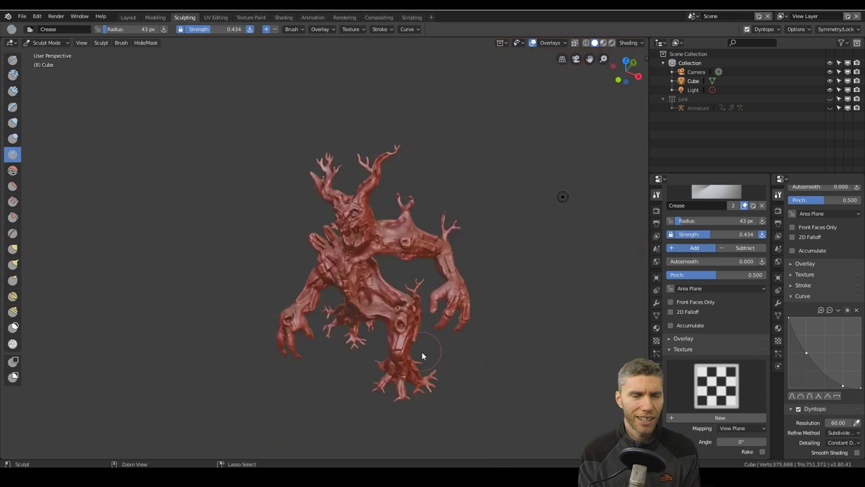
Carve more bark creases into the creature's body and limbs using the Crease brush at 43 px
middle_click_drag(436, 322, 464, 295)
scroll(405, 324, "up", 6)
middle_click_drag(351, 354, 395, 330)
left_click_drag(344, 139, 348, 258)
middle_click_drag(348, 257, 433, 264)
mouse_move(297, 338)
left_mouse_down()
mouse_move(332, 136)
mouse_move(318, 213)
left_mouse_up()
left_click_drag(254, 324, 359, 278)
middle_click_drag(358, 279, 406, 325)
mouse_move(327, 382)
left_mouse_down()
mouse_move(258, 416)
mouse_move(284, 365)
left_mouse_up()
mouse_move(284, 365)
middle_mouse_down()
mouse_move(328, 179)
mouse_move(284, 260)
mouse_move(302, 207)
mouse_move(403, 247)
mouse_move(355, 209)
middle_mouse_up()
scroll(356, 209, "down", 6)
Carve bark creases along the branches growing from the creature's head using the Crease brush
mouse_move(493, 286)
middle_mouse_down()
mouse_move(474, 328)
mouse_move(433, 298)
middle_mouse_up()
scroll(303, 173, "up", 6)
left_click_drag(303, 174, 260, 177)
mouse_move(259, 177)
middle_mouse_down()
mouse_move(298, 349)
mouse_move(338, 237)
middle_mouse_up()
scroll(338, 237, "up", 2)
left_click_drag(338, 237, 374, 236)
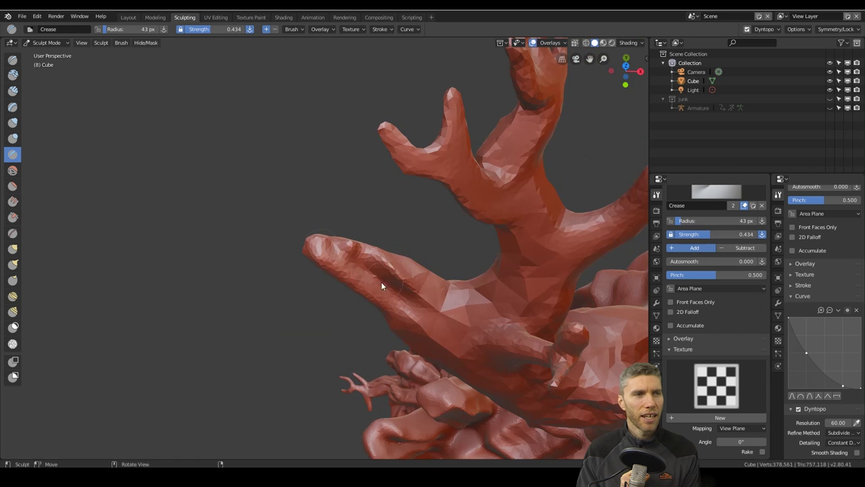
mouse_move(397, 297)
middle_mouse_down()
mouse_move(324, 256)
mouse_move(288, 324)
middle_mouse_up()
left_click_drag(288, 325, 305, 248)
mouse_move(305, 248)
middle_mouse_down()
mouse_move(421, 305)
mouse_move(464, 307)
mouse_move(472, 209)
middle_mouse_up()
left_click_drag(471, 209, 466, 267)
middle_click_drag(466, 267, 424, 371)
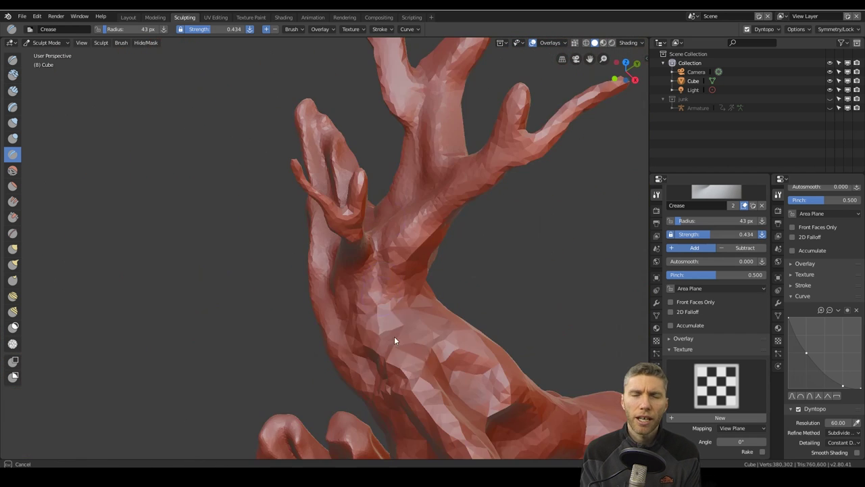
left_click_drag(424, 371, 334, 290)
Save the file and refine the creature's mesh with the Simplify brush at a Dyntopo resolution of 70
scroll(406, 304, "down", 5)
mouse_move(406, 304)
middle_mouse_down()
mouse_move(488, 312)
mouse_move(294, 174)
middle_mouse_up()
scroll(488, 313, "down", 3)
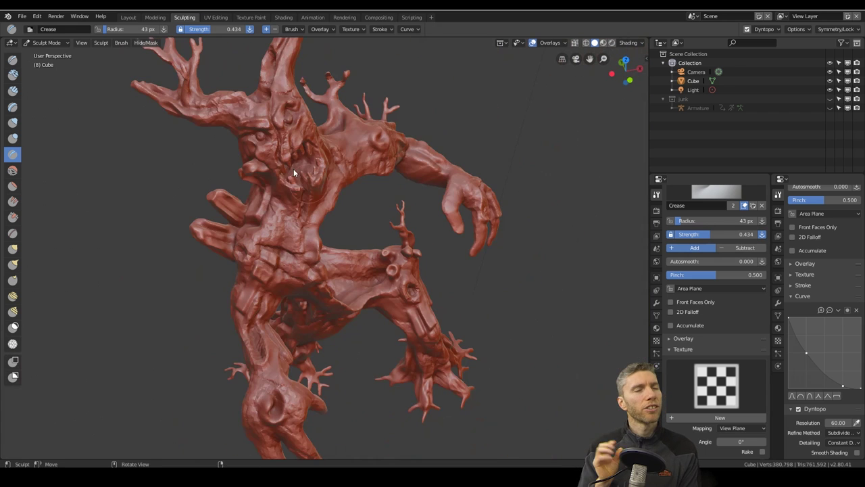
left_click(13, 344)
key("ctrl+s")
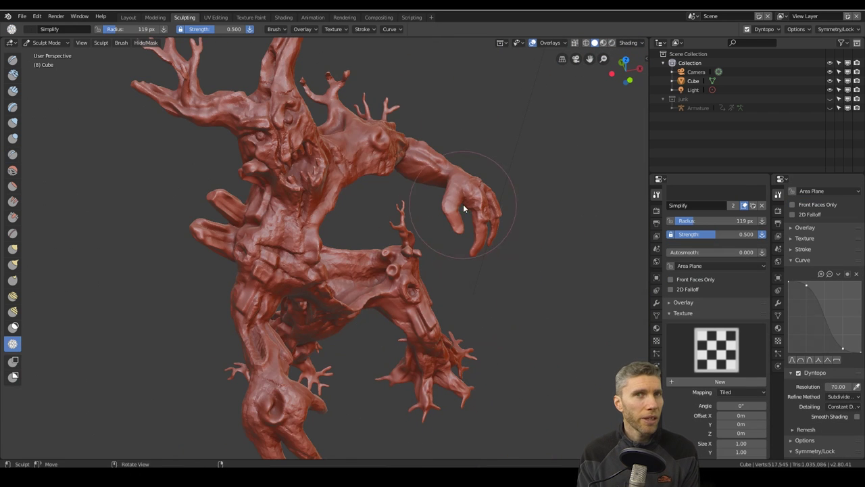
middle_click_drag(464, 201, 239, 216)
scroll(415, 323, "down", 5)
middle_click_drag(416, 323, 392, 297)
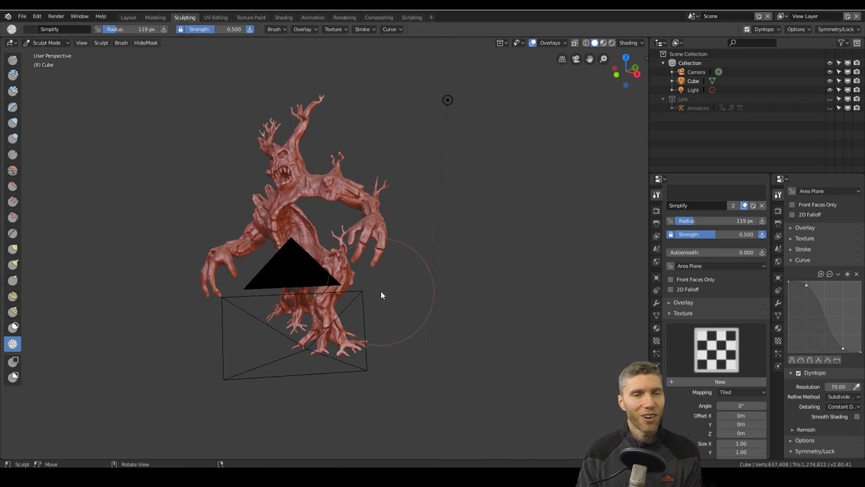
Give the SculptDraw brush a new texture using the streaky TexturesCom 3dbrush_S.tif image from the brushes folder
left_click(12, 61)
left_click(726, 383)
left_click(731, 406)
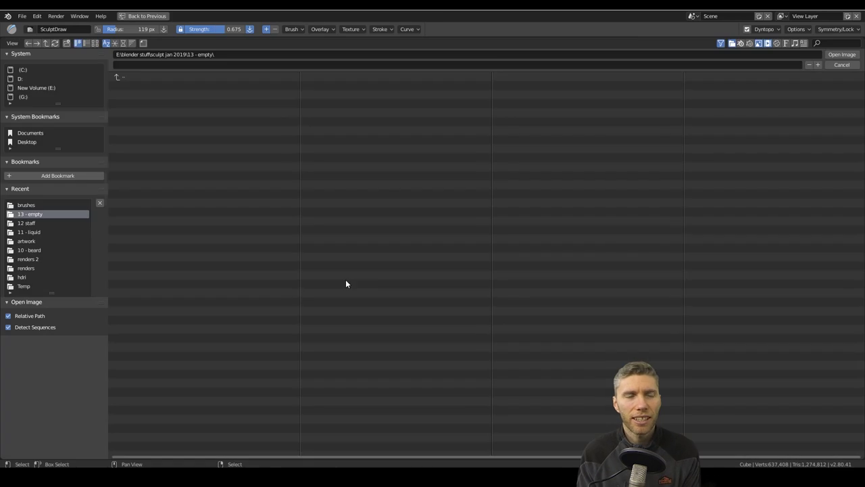
scroll(345, 279, "down", 15)
scroll(573, 360, "down", 2)
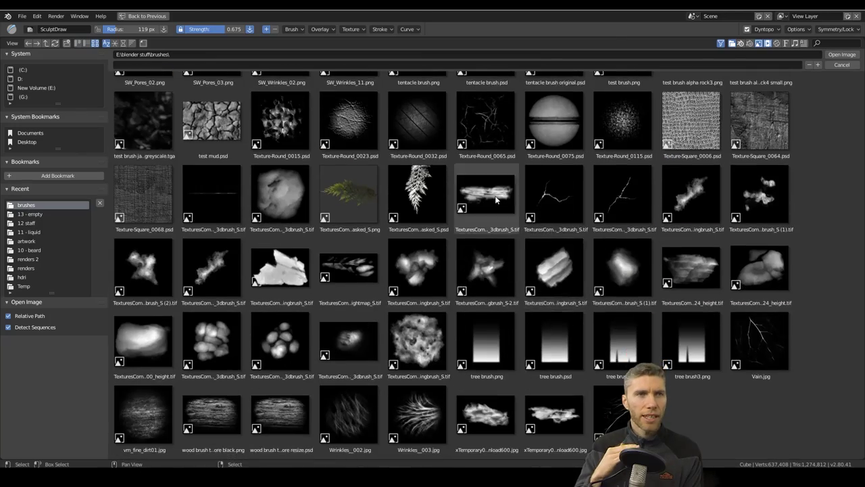
double_click(485, 197)
Set the SculptDraw brush's stroke method to Anchored and its strength to 0.278
scroll(717, 331, "down", 5)
middle_click_drag(727, 333, 726, 177)
left_click(740, 350)
left_click(724, 280)
middle_click_drag(462, 267, 455, 280)
middle_click_drag(720, 203, 720, 401)
left_click_drag(729, 241, 693, 242)
middle_click_drag(811, 349, 811, 339)
middle_click_drag(717, 407, 717, 334)
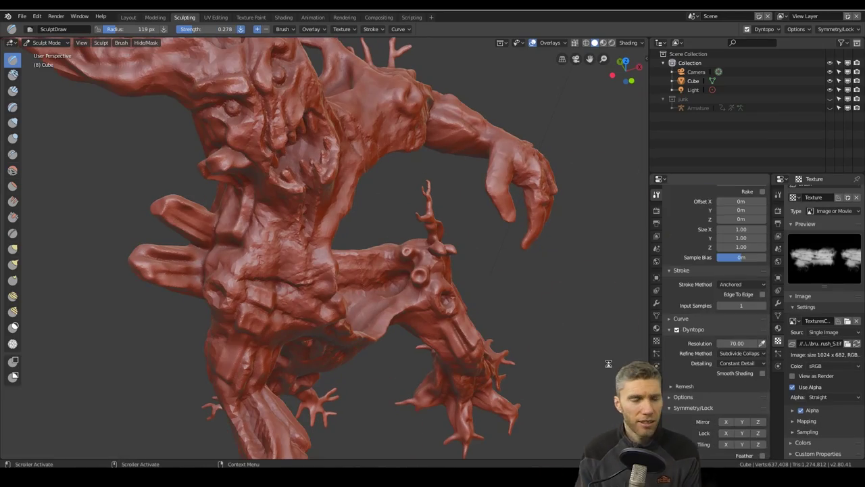
Refine the creature's mesh with the Simplify brush at a Dyntopo resolution of 75 and save the file under a new name
mouse_move(363, 336)
middle_mouse_down()
mouse_move(418, 317)
mouse_move(507, 369)
mouse_move(518, 257)
mouse_move(500, 264)
middle_mouse_up()
left_click(13, 344)
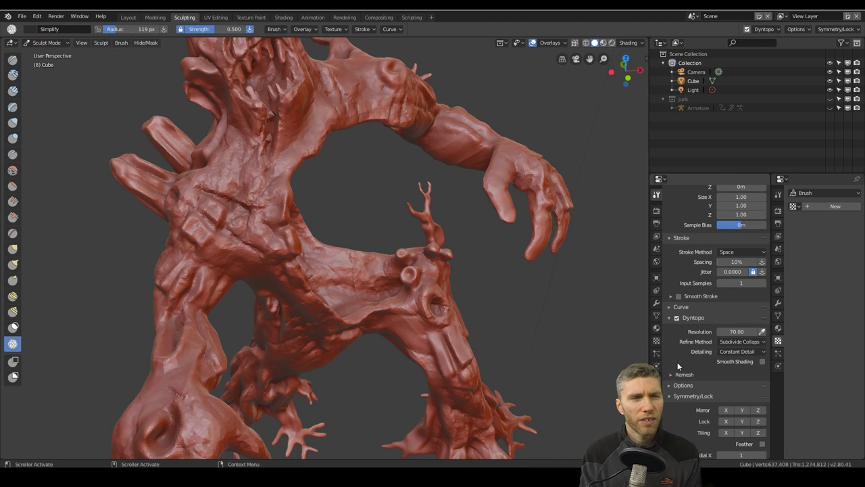
left_click(736, 331)
type("75")
key("Return")
left_click_drag(332, 279, 435, 289)
mouse_move(413, 290)
middle_mouse_down()
mouse_move(371, 374)
mouse_move(409, 168)
middle_mouse_up()
middle_click_drag(407, 392, 367, 322)
mouse_move(428, 277)
middle_mouse_down()
mouse_move(230, 208)
mouse_move(353, 306)
mouse_move(436, 244)
mouse_move(268, 259)
mouse_move(278, 380)
mouse_move(251, 120)
mouse_move(313, 301)
mouse_move(390, 303)
mouse_move(268, 329)
mouse_move(301, 335)
middle_mouse_up()
middle_click_drag(446, 306, 495, 234)
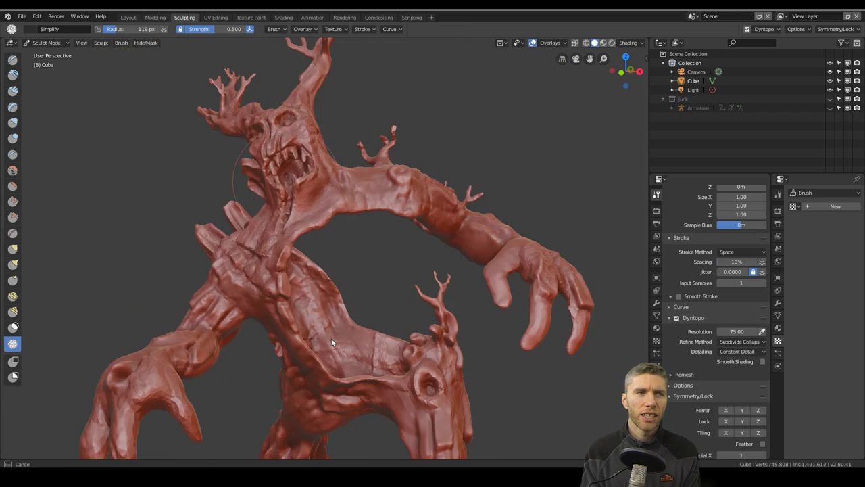
mouse_move(334, 339)
middle_mouse_down()
mouse_move(328, 219)
mouse_move(328, 290)
mouse_move(384, 253)
mouse_move(323, 355)
mouse_move(349, 277)
mouse_move(194, 283)
mouse_move(319, 257)
mouse_move(474, 304)
mouse_move(99, 205)
middle_mouse_up()
key("ctrl+shift+s")
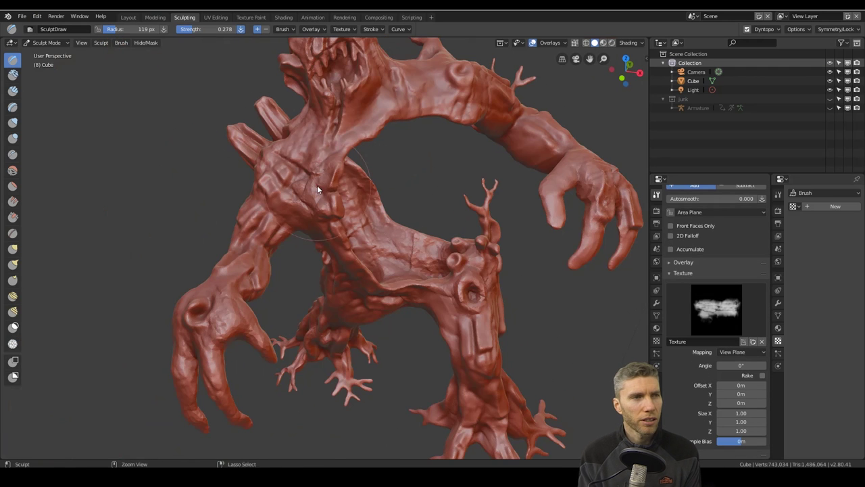
Turn off Dyntopo and stamp the bark texture over the torso, arms, head and branches with the SculptDraw brush
scroll(317, 186, "up", 5)
scroll(717, 317, "down", 10)
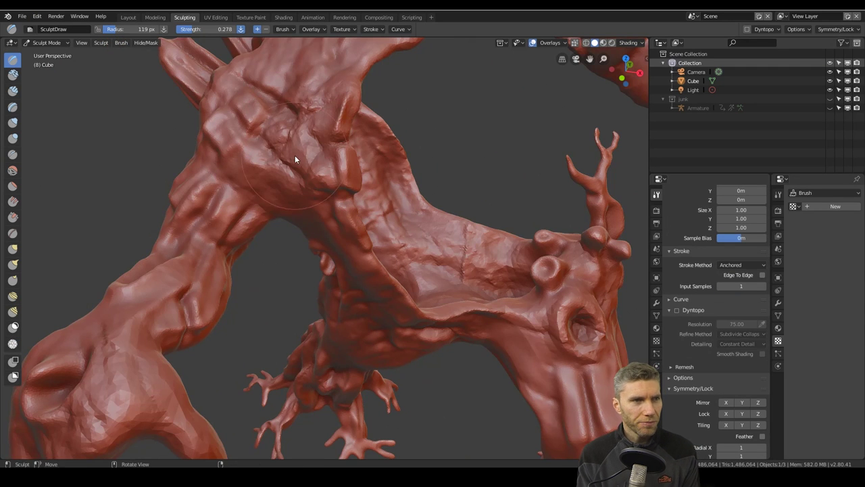
scroll(299, 152, "down", 3)
middle_click_drag(393, 242, 495, 285)
mouse_move(388, 151)
middle_mouse_down()
mouse_move(386, 247)
mouse_move(510, 189)
mouse_move(440, 286)
mouse_move(414, 238)
mouse_move(431, 266)
mouse_move(396, 236)
mouse_move(453, 196)
mouse_move(501, 254)
mouse_move(487, 334)
mouse_move(309, 370)
mouse_move(489, 313)
mouse_move(388, 190)
mouse_move(245, 261)
mouse_move(334, 283)
mouse_move(430, 217)
mouse_move(381, 191)
middle_mouse_up()
mouse_move(603, 292)
middle_mouse_down()
mouse_move(502, 272)
mouse_move(286, 359)
mouse_move(518, 212)
middle_mouse_up()
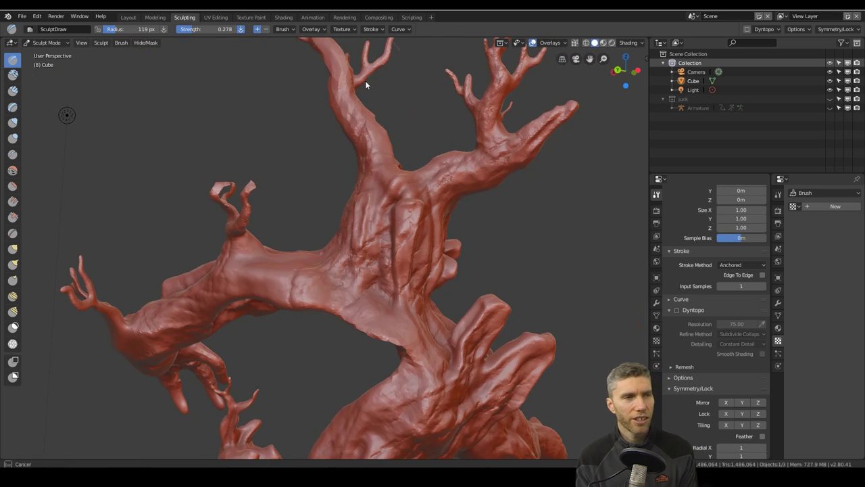
middle_click_drag(349, 77, 458, 272)
mouse_move(395, 207)
middle_mouse_down()
mouse_move(363, 277)
mouse_move(278, 381)
mouse_move(505, 309)
mouse_move(398, 345)
mouse_move(321, 192)
middle_mouse_up()
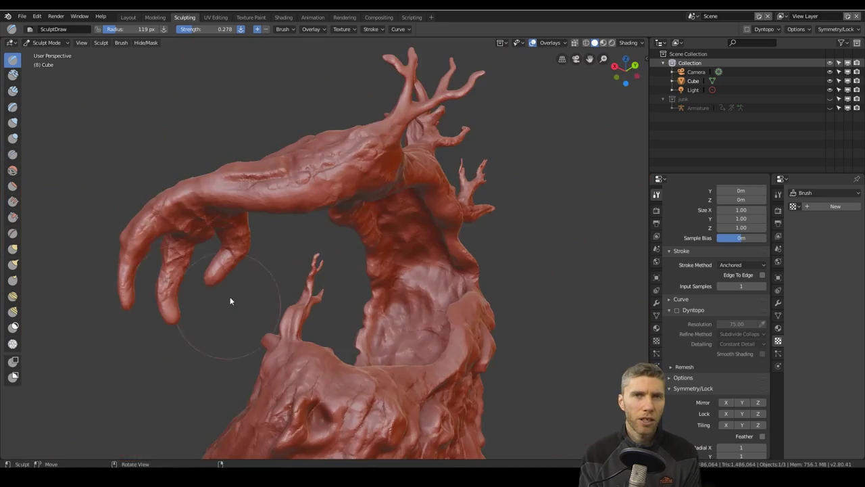
mouse_move(262, 287)
middle_mouse_down()
mouse_move(451, 304)
mouse_move(323, 228)
mouse_move(273, 242)
mouse_move(85, 150)
mouse_move(221, 217)
mouse_move(245, 200)
mouse_move(330, 247)
mouse_move(379, 340)
mouse_move(359, 236)
mouse_move(397, 275)
mouse_move(365, 203)
mouse_move(320, 209)
mouse_move(280, 398)
mouse_move(236, 311)
mouse_move(396, 222)
mouse_move(303, 133)
mouse_move(559, 275)
mouse_move(435, 251)
mouse_move(442, 381)
mouse_move(275, 93)
mouse_move(383, 248)
mouse_move(443, 299)
middle_mouse_up()
mouse_move(396, 366)
middle_mouse_down()
mouse_move(367, 348)
mouse_move(540, 300)
mouse_move(329, 306)
mouse_move(336, 263)
mouse_move(328, 227)
mouse_move(347, 261)
mouse_move(381, 111)
mouse_move(401, 312)
mouse_move(304, 230)
mouse_move(174, 206)
mouse_move(411, 280)
mouse_move(484, 367)
mouse_move(444, 343)
mouse_move(464, 304)
mouse_move(529, 315)
middle_mouse_up()
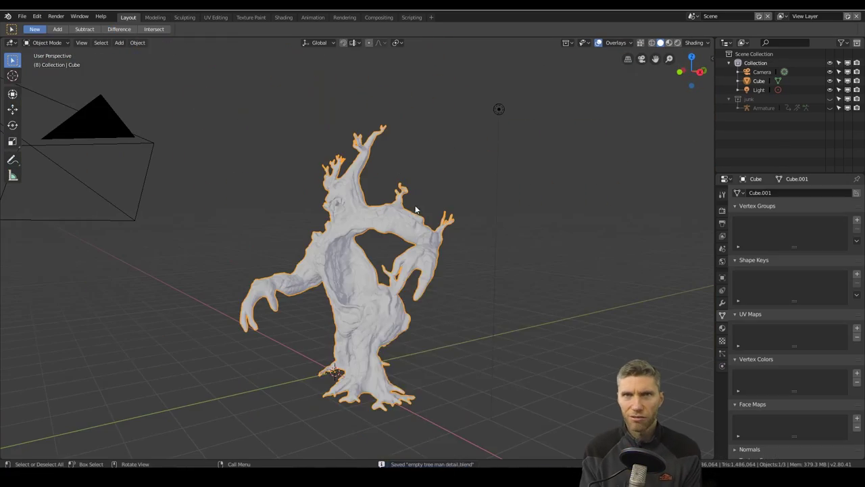
Add an enlarged plane with a Subdivision Surface modifier and place it beneath the creature's feet as a round base
key("shift+a")
mouse_move(396, 296)
left_click(484, 296)
key("s")
left_click(553, 302)
middle_click_drag(553, 302, 499, 297)
key("ctrl+2")
key("g")
key("z")
left_click(522, 292)
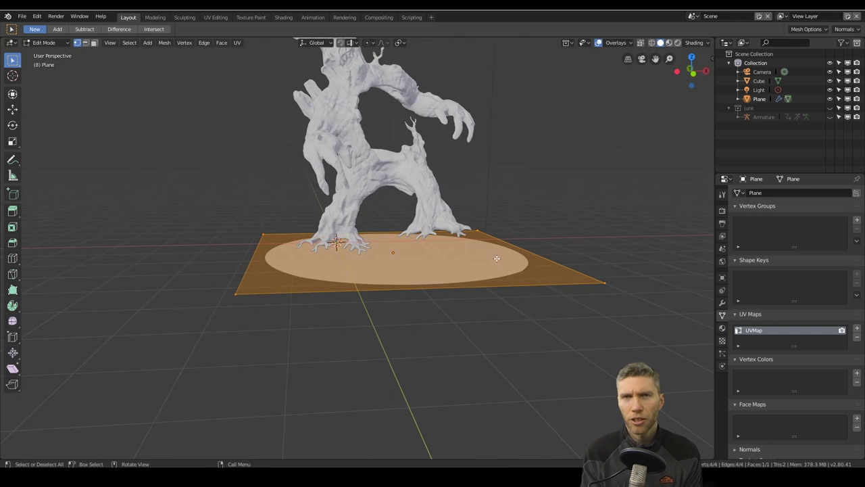
Extrude the base plane into a thick disc and add edge loops to sharpen its rim
key("e")
key("ctrl+r")
left_click(599, 295)
key("ctrl+r")
middle_click_drag(594, 280, 611, 244)
key("Tab")
Duplicate the disc as a smaller, higher tier and position both discs under the creature
key("g")
key("z")
left_click(515, 257)
key("KP_7")
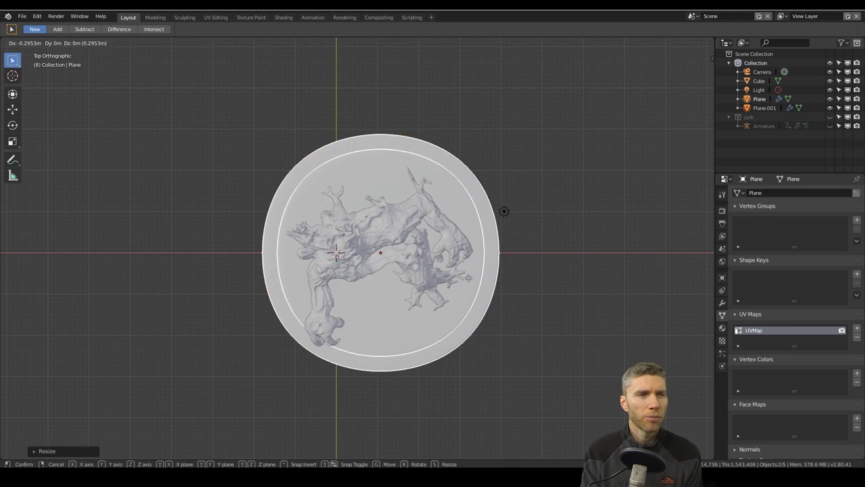
left_click(472, 282)
middle_click_drag(471, 281, 533, 196)
left_click(466, 254)
Save the scene with the base as a new Blender file in the 13 - empty folder
left_click(22, 16)
left_click(89, 105)
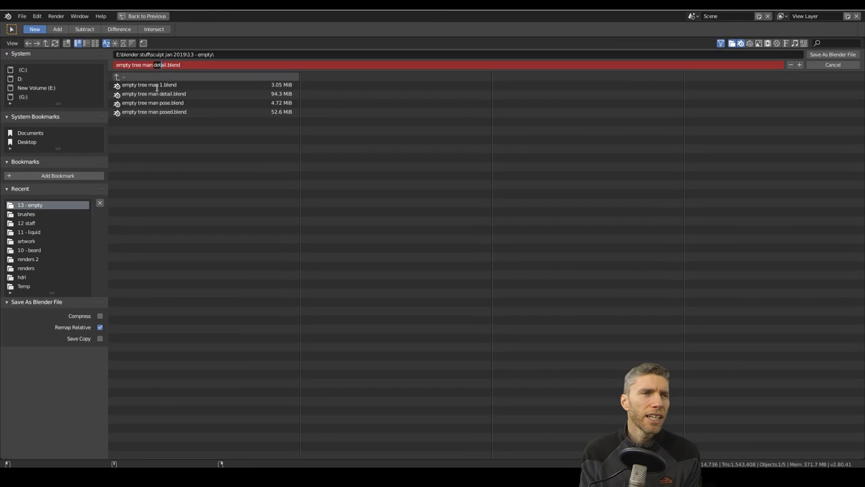
key("Return")
Add a Multires modifier to the upper disc and subdivide it to level 3
left_click(722, 303)
left_click(749, 192)
left_click(694, 294)
left_click(829, 243)
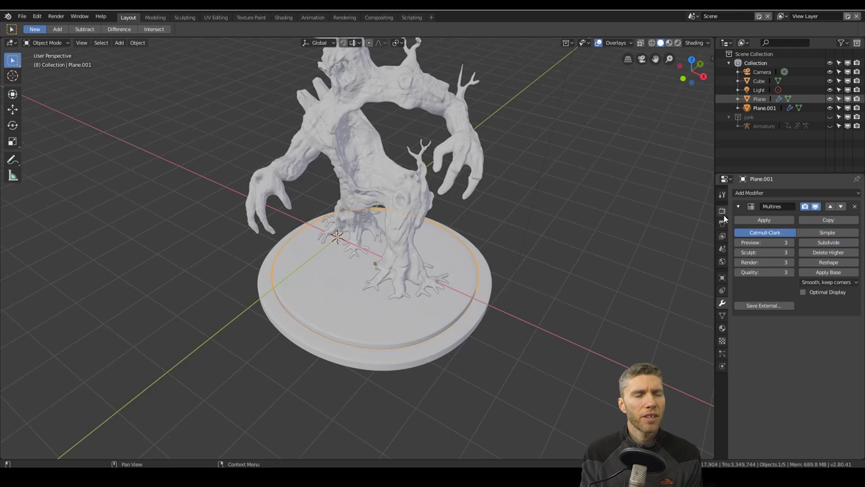
Recalculate the base discs' normals to face outside
left_click(185, 17)
left_click(128, 17)
key("ctrl+n")
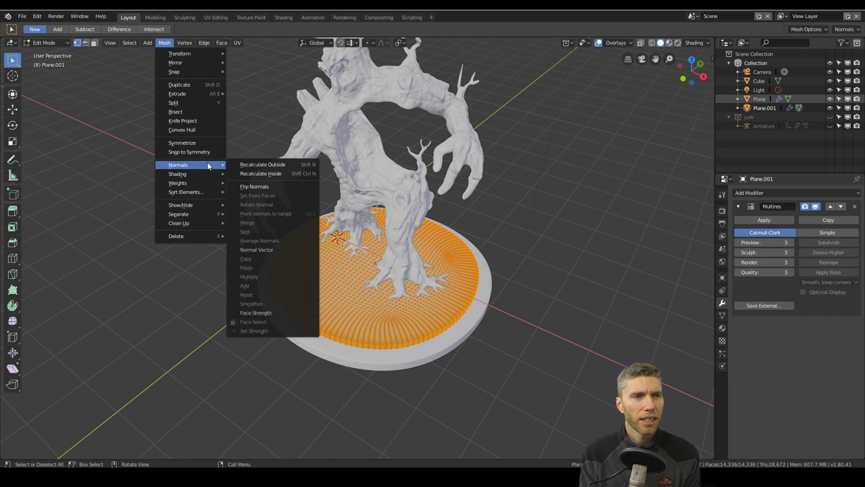
left_click(207, 162)
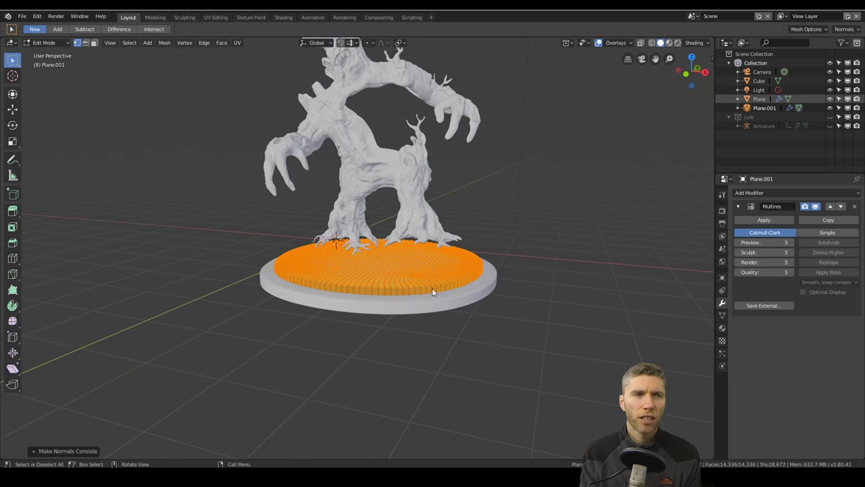
key("ctrl+a")
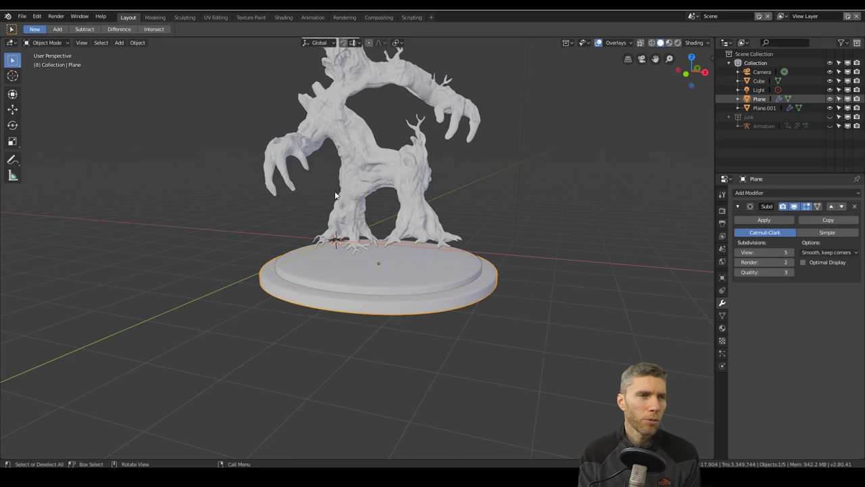
key("Tab")
left_click(224, 43)
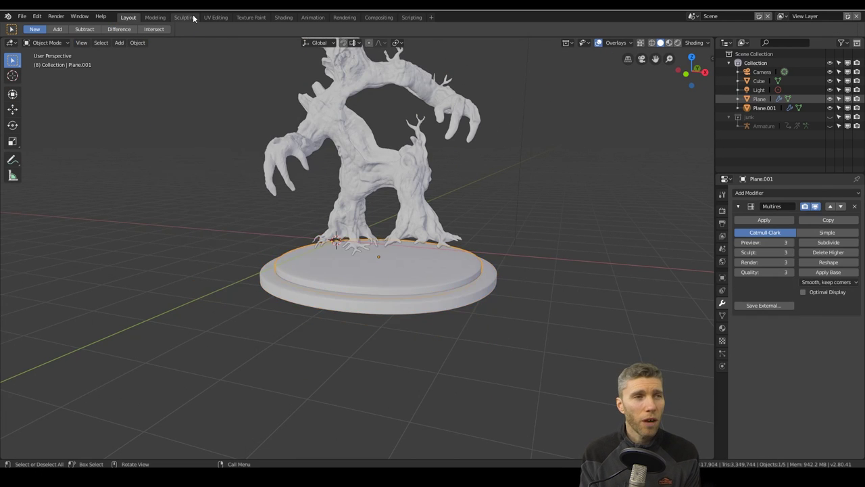
Raise mounds of ground under the creature's feet on the upper disc with the SculptDraw brush at strength 0.582
left_click(184, 17)
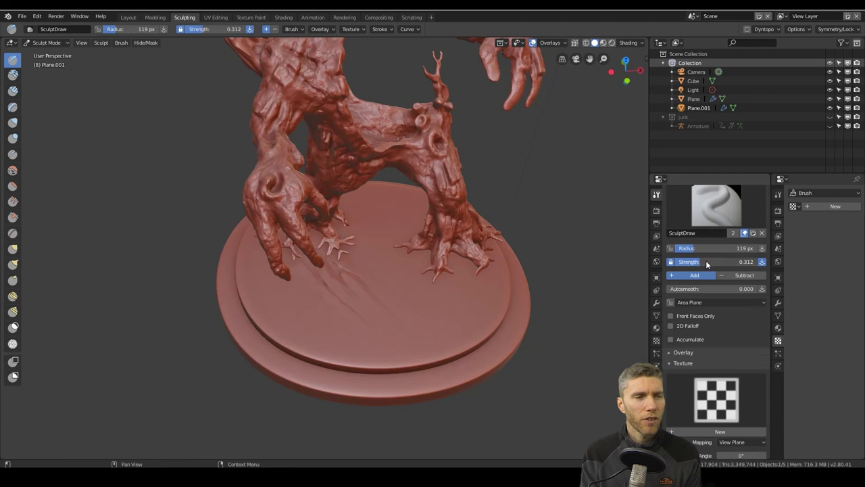
mouse_move(440, 297)
middle_mouse_down()
mouse_move(453, 293)
mouse_move(463, 270)
mouse_move(423, 345)
mouse_move(460, 281)
mouse_move(398, 362)
mouse_move(309, 277)
mouse_move(359, 277)
mouse_move(256, 286)
mouse_move(228, 325)
mouse_move(319, 298)
mouse_move(346, 267)
mouse_move(342, 301)
mouse_move(310, 292)
mouse_move(325, 298)
middle_mouse_up()
scroll(727, 407, "down", 15)
scroll(399, 254, "up", 3)
mouse_move(409, 256)
middle_mouse_down()
mouse_move(390, 252)
mouse_move(335, 283)
mouse_move(113, 315)
mouse_move(331, 231)
middle_mouse_up()
scroll(335, 284, "up", 3)
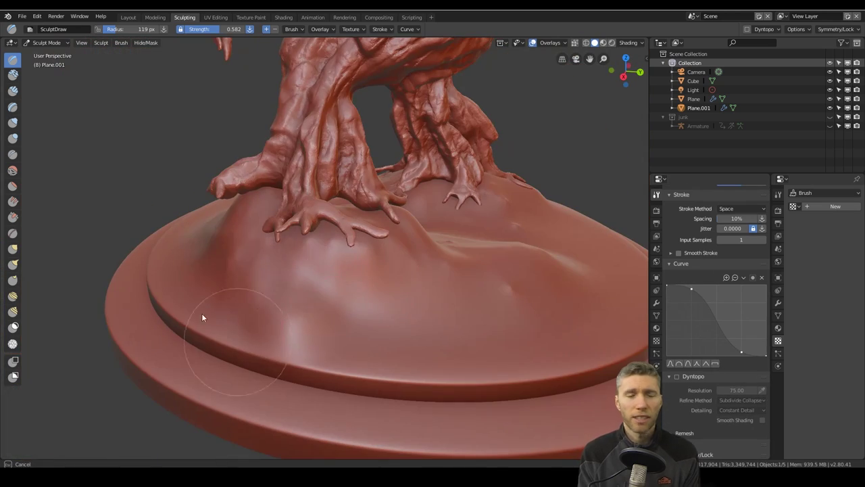
mouse_move(329, 272)
middle_mouse_down()
mouse_move(483, 247)
mouse_move(323, 276)
mouse_move(386, 284)
mouse_move(267, 218)
mouse_move(350, 257)
mouse_move(212, 327)
mouse_move(284, 205)
middle_mouse_up()
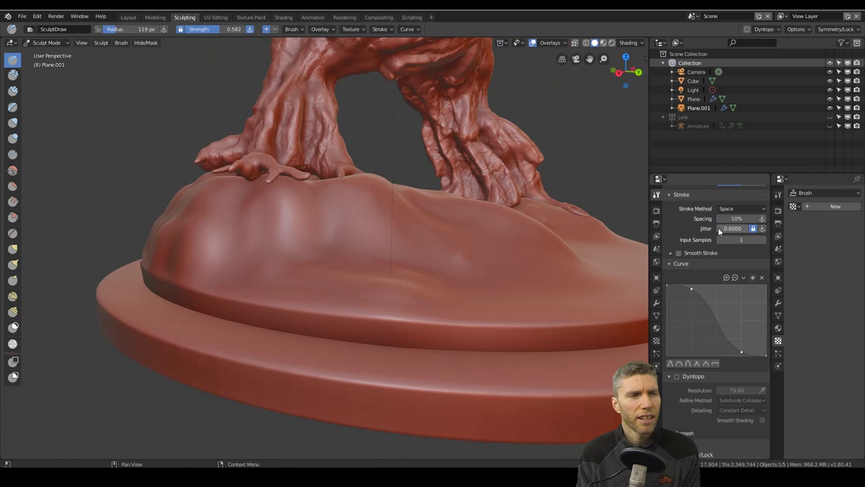
Lower the upper disc's Multires level to 2 and keep shaping the uneven ground around the feet
left_click(656, 303)
mouse_move(635, 317)
middle_mouse_down()
mouse_move(548, 350)
mouse_move(101, 231)
mouse_move(249, 244)
mouse_move(221, 250)
mouse_move(458, 297)
mouse_move(332, 319)
middle_mouse_up()
scroll(386, 271, "down", 8)
mouse_move(203, 288)
middle_mouse_down()
mouse_move(386, 271)
mouse_move(417, 305)
mouse_move(430, 236)
mouse_move(359, 260)
mouse_move(333, 287)
mouse_move(314, 266)
mouse_move(380, 259)
mouse_move(435, 340)
mouse_move(352, 349)
middle_mouse_up()
scroll(430, 237, "up", 3)
Duplicate the SculptDraw brush and give the copy a new texture using the cloudy 380 x 380 JPG image
left_click(657, 195)
left_click(753, 275)
scroll(745, 297, "down", 4)
left_click(718, 343)
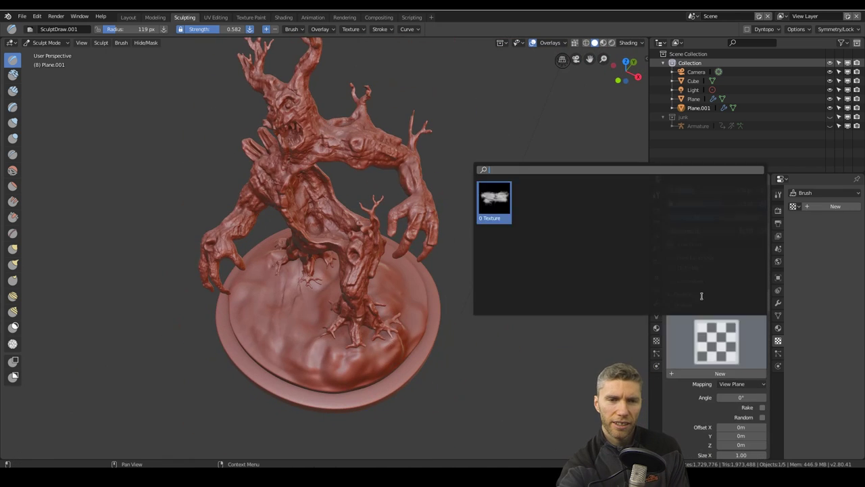
left_click(497, 201)
left_click(754, 375)
left_click(847, 329)
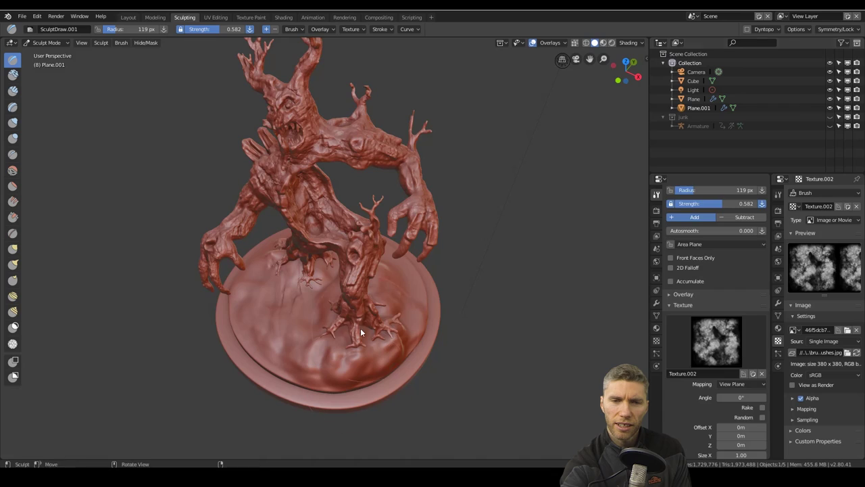
Set the copied brush's stroke method to Anchored and stamp rough ground texture around the roots and across the base
left_click(742, 351)
left_click(744, 361)
middle_click_drag(438, 303, 485, 317)
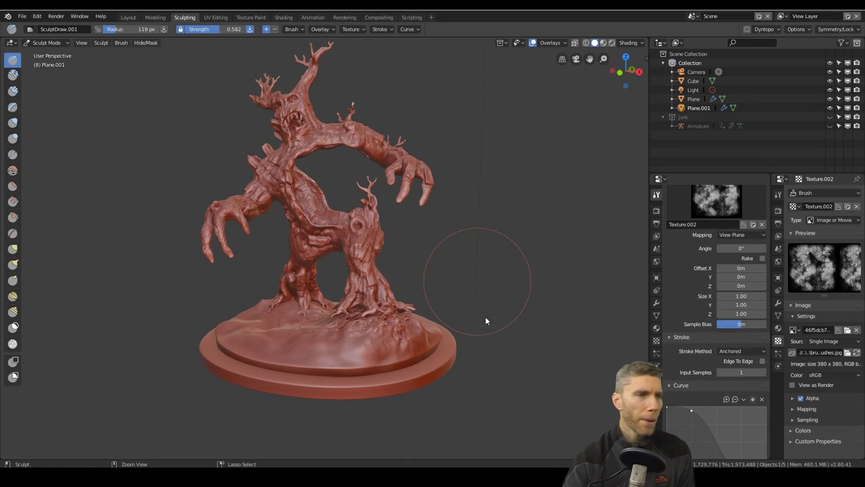
scroll(718, 304, "up", 10)
left_click_drag(423, 324, 408, 329)
mouse_move(407, 329)
middle_mouse_down()
mouse_move(254, 327)
mouse_move(384, 312)
middle_mouse_up()
left_click_drag(383, 312, 376, 369)
mouse_move(376, 374)
middle_mouse_down()
mouse_move(365, 314)
mouse_move(332, 331)
mouse_move(404, 388)
mouse_move(402, 354)
mouse_move(350, 366)
mouse_move(477, 327)
mouse_move(362, 335)
mouse_move(400, 347)
mouse_move(393, 359)
mouse_move(416, 290)
mouse_move(377, 334)
mouse_move(365, 366)
mouse_move(406, 369)
middle_mouse_up()
scroll(735, 365, "down", 6)
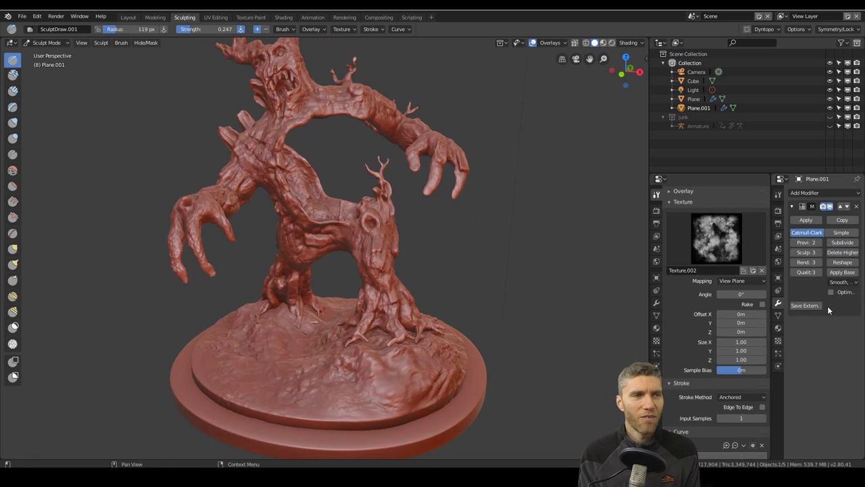
Build up the ground with the Inflate brush and stamp rough texture over the remaining smooth areas of the base
mouse_move(419, 298)
middle_mouse_down()
mouse_move(396, 288)
mouse_move(393, 385)
mouse_move(426, 376)
mouse_move(364, 377)
mouse_move(308, 356)
mouse_move(419, 327)
mouse_move(406, 334)
mouse_move(401, 287)
middle_mouse_up()
left_click(15, 123)
mouse_move(404, 233)
middle_mouse_down()
mouse_move(405, 282)
mouse_move(354, 339)
mouse_move(477, 334)
mouse_move(409, 345)
middle_mouse_up()
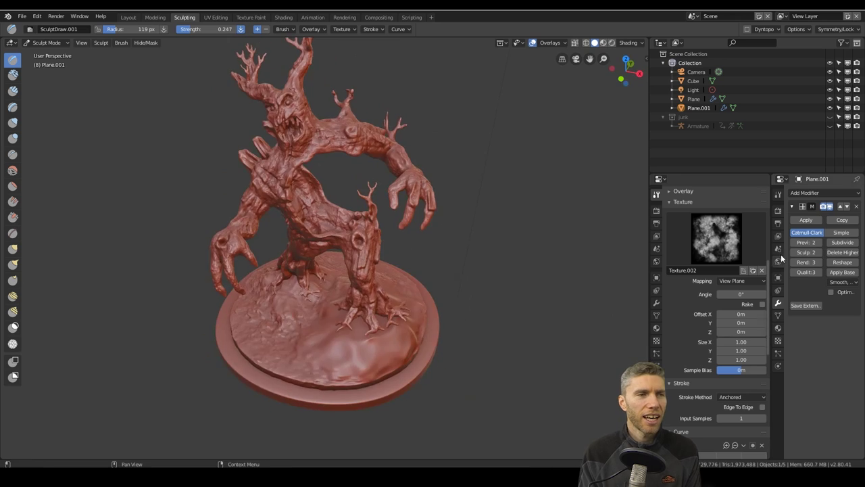
middle_click_drag(379, 338, 401, 298)
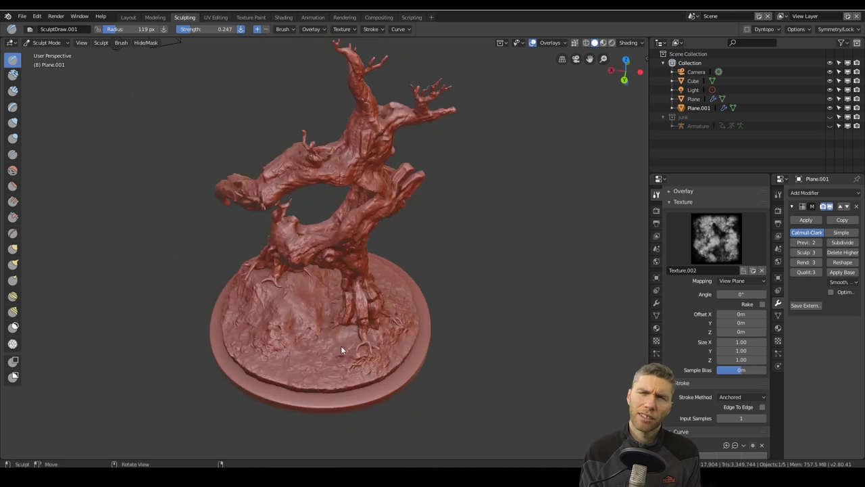
middle_click_drag(342, 349, 463, 298)
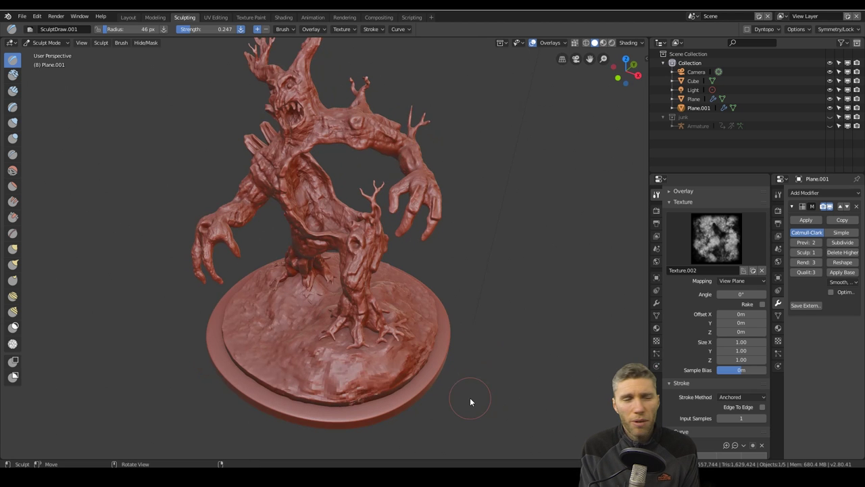
Check the tree creature and its base as a whole and save the file
middle_click_drag(450, 334, 564, 348)
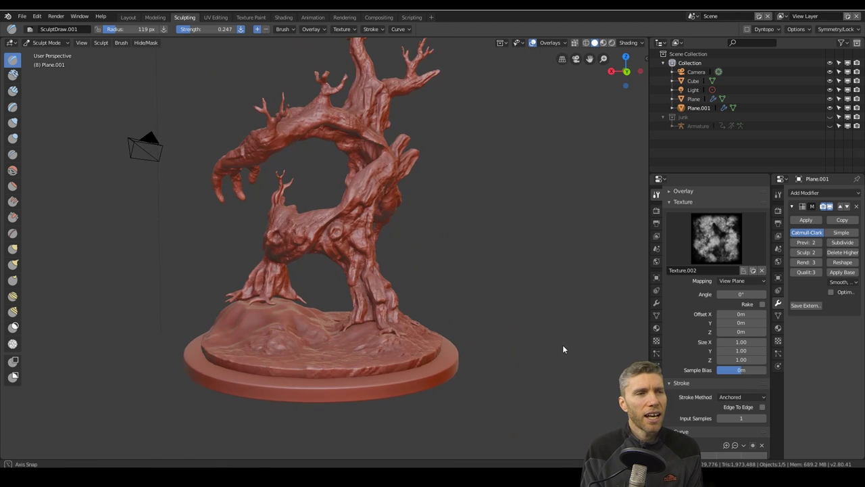
mouse_move(474, 354)
middle_mouse_down()
mouse_move(570, 384)
mouse_move(284, 356)
mouse_move(377, 319)
mouse_move(444, 332)
middle_mouse_up()
left_click(23, 16)
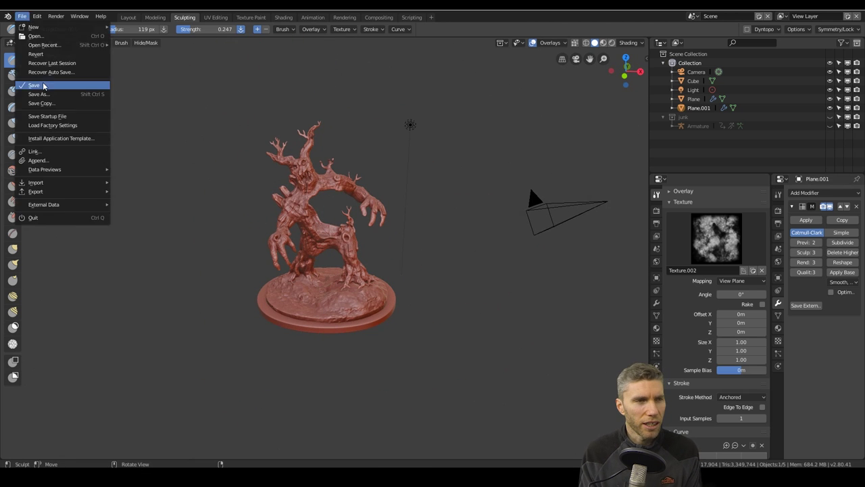
left_click(44, 85)
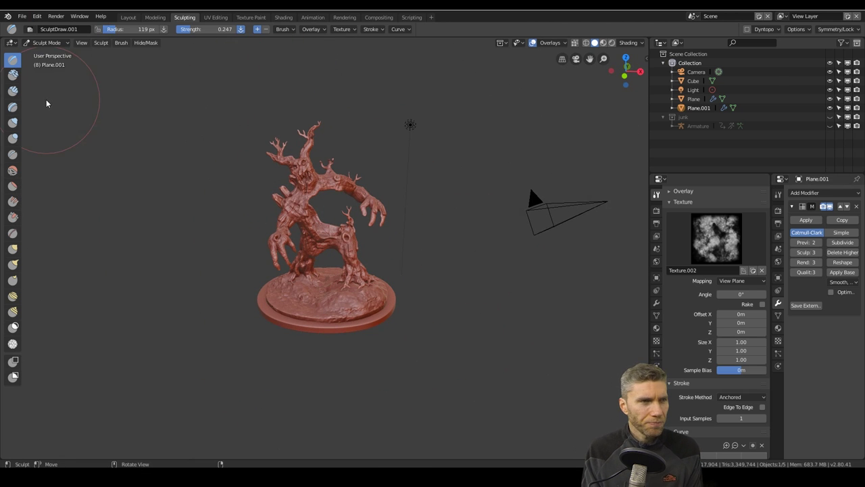
Switch to the Layout workspace and rename the tree creature object as "tree man"
left_click(127, 18)
mouse_move(432, 182)
middle_mouse_down("shift")
mouse_move(343, 222)
mouse_move(372, 211)
middle_mouse_up("shift")
left_click(305, 186)
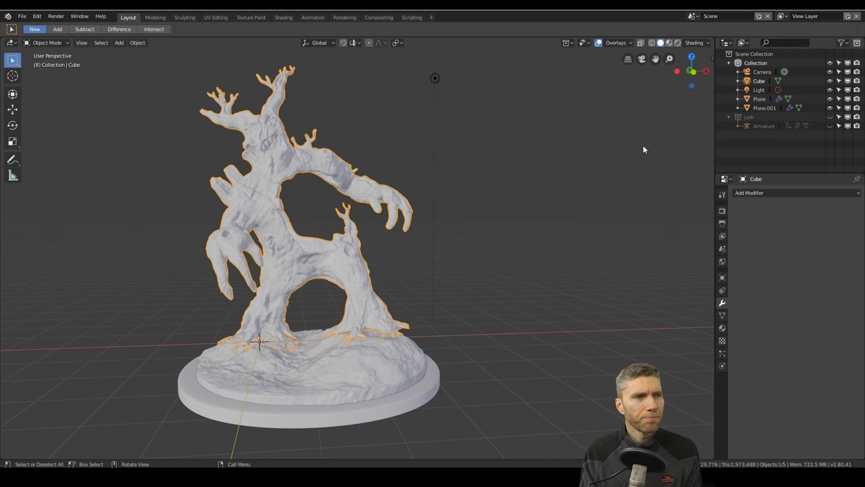
type("tree man")
key("Return")
Rename the two base discs "floor detail" and "floor", and put the camera and light in a hidden "lights" collection
left_click(396, 361)
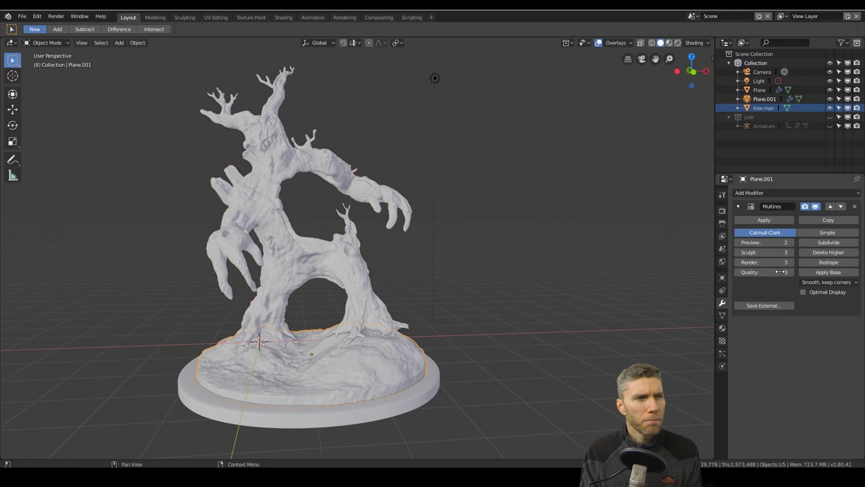
mouse_move(523, 340)
middle_mouse_down()
mouse_move(611, 337)
mouse_move(527, 320)
mouse_move(523, 330)
middle_mouse_up()
left_click(811, 274)
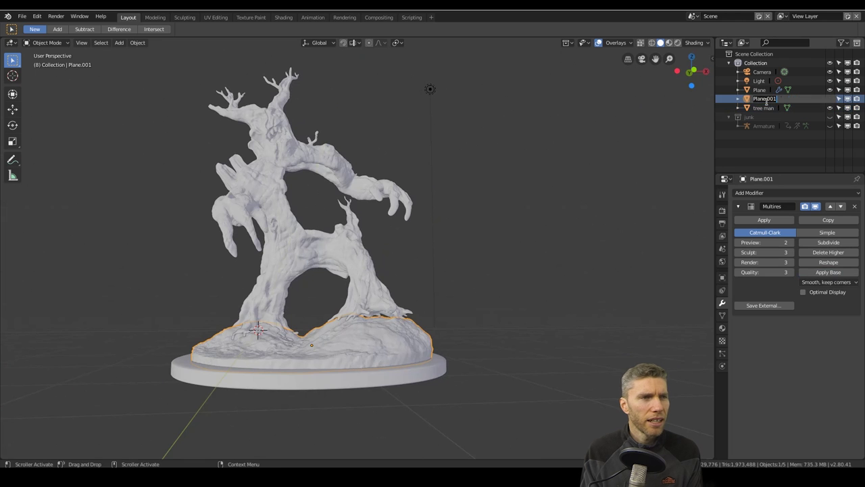
left_click(830, 89)
middle_click_drag(276, 274, 338, 269)
left_click(759, 81)
left_click(756, 74, "shift")
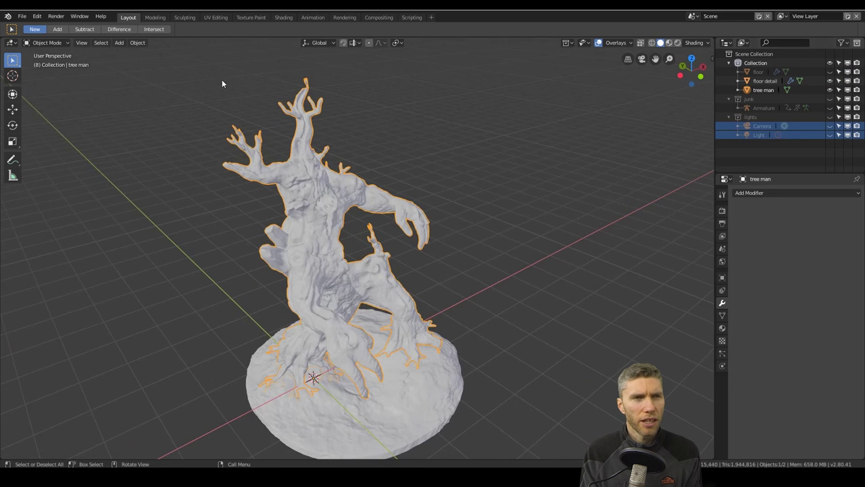
Export only the selected tree man as the Wavefront OBJ "empty tree man basel.obj" in the 13 - empty folder
left_click(22, 16)
mouse_move(37, 189)
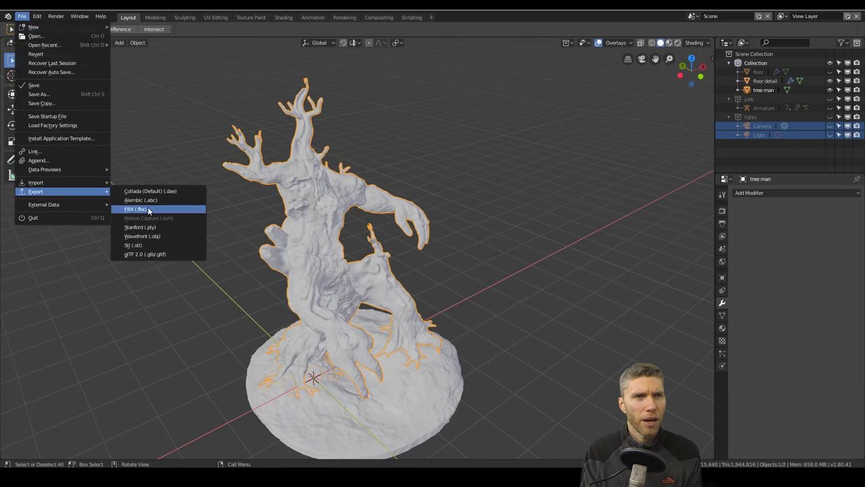
left_click(155, 226)
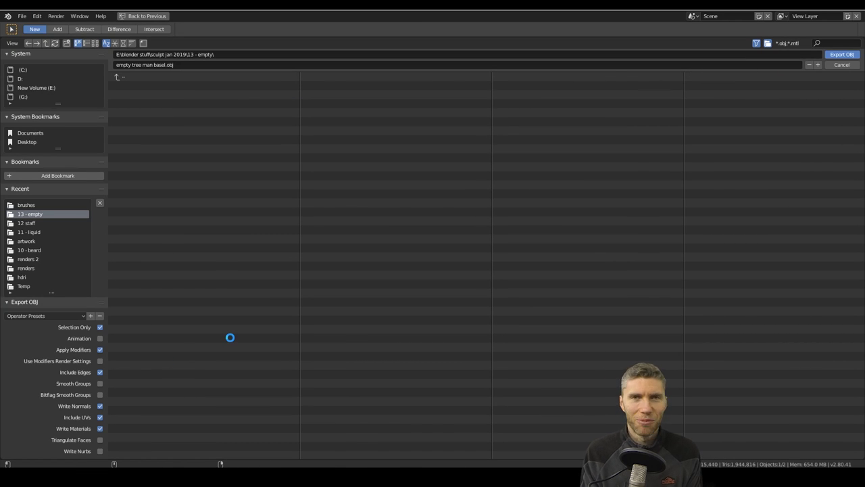
Switch to Instant Meshes and open the exported mesh "empty tree man basel"
left_click(171, 61)
left_click(237, 66)
left_click(278, 145)
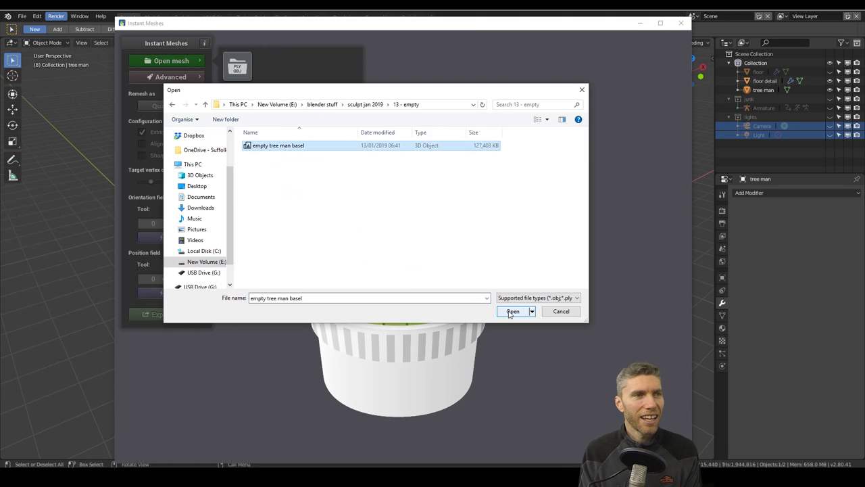
left_click(513, 311)
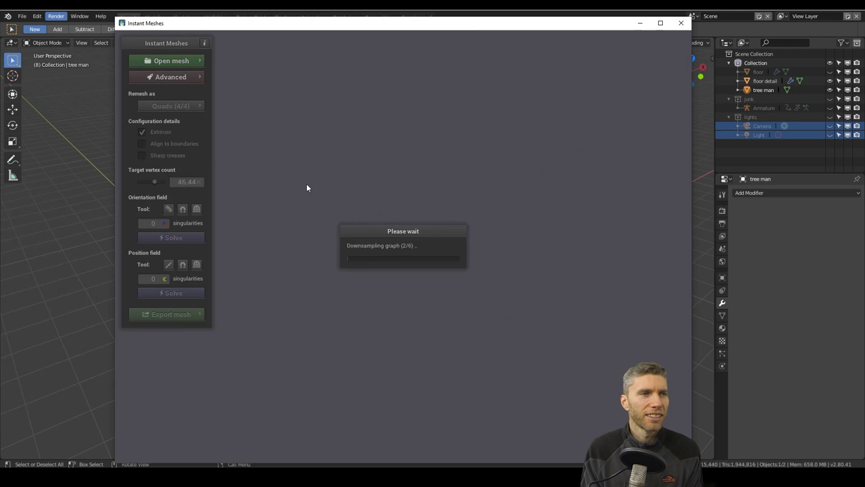
Export the tree's remeshed quad version as the OBJ "empty tree man lp" and close Instant Meshes
scroll(486, 259, "up", 3)
left_click_drag(486, 259, 394, 306)
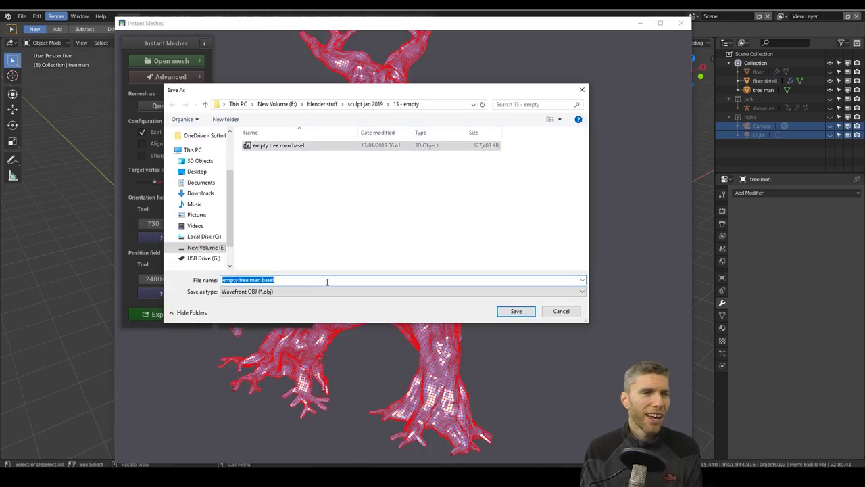
key("Return")
left_click(680, 24)
Back in Blender, import the OBJ "empty tree man lp" and adjust its whole surface slightly with Shrink/Fatten
left_click(22, 16)
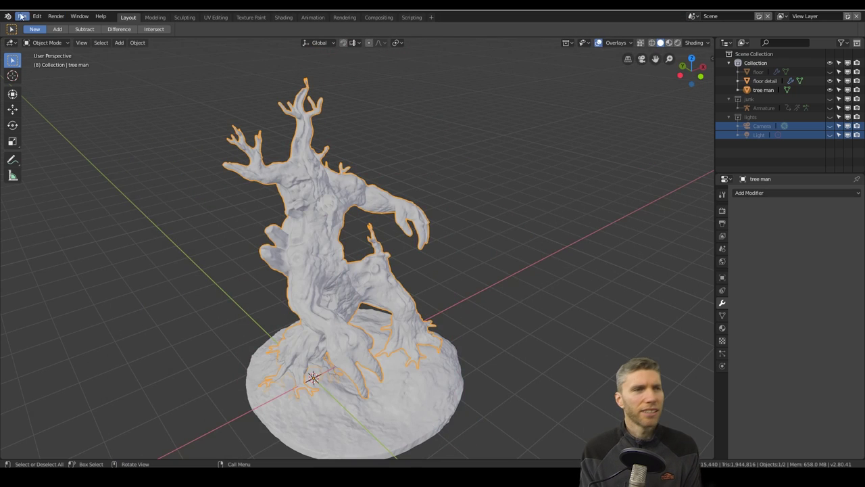
left_click(154, 237)
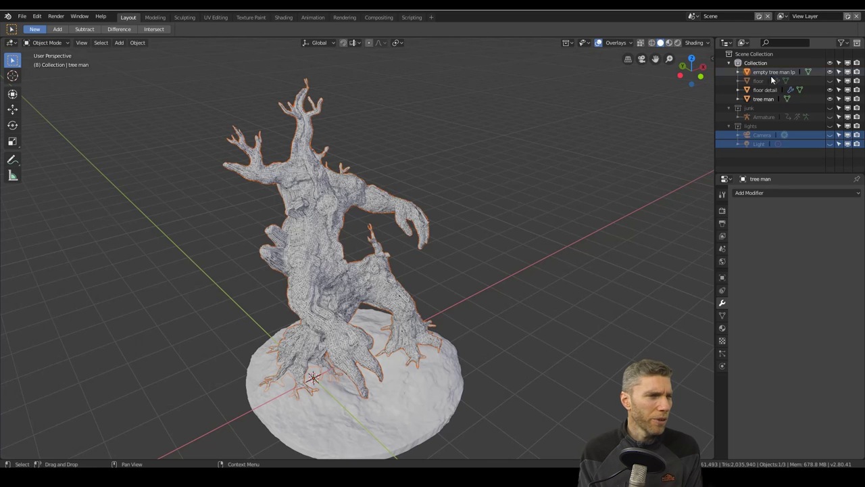
key("Tab")
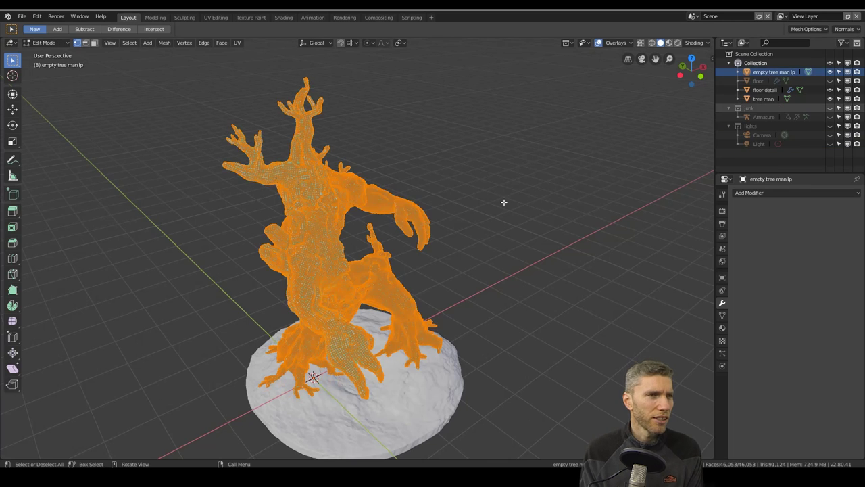
key("ctrl+e")
left_click(492, 345)
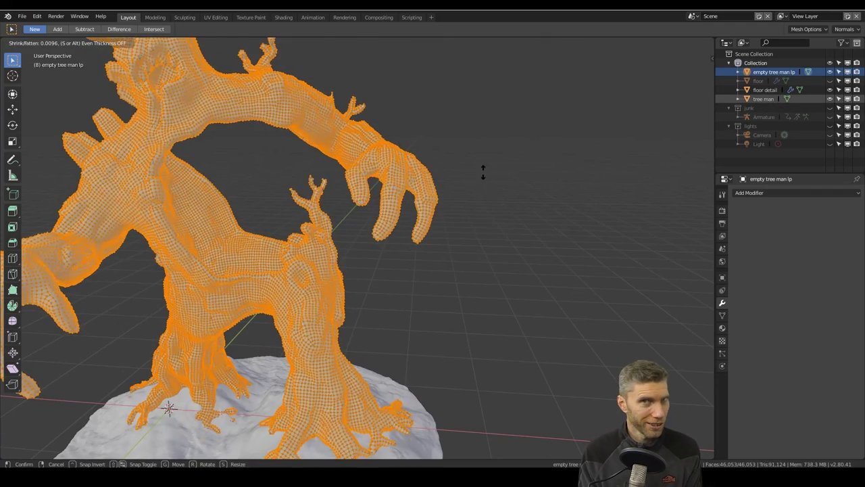
scroll(483, 172, "down", 4)
key("Tab")
scroll(419, 172, "up", 8)
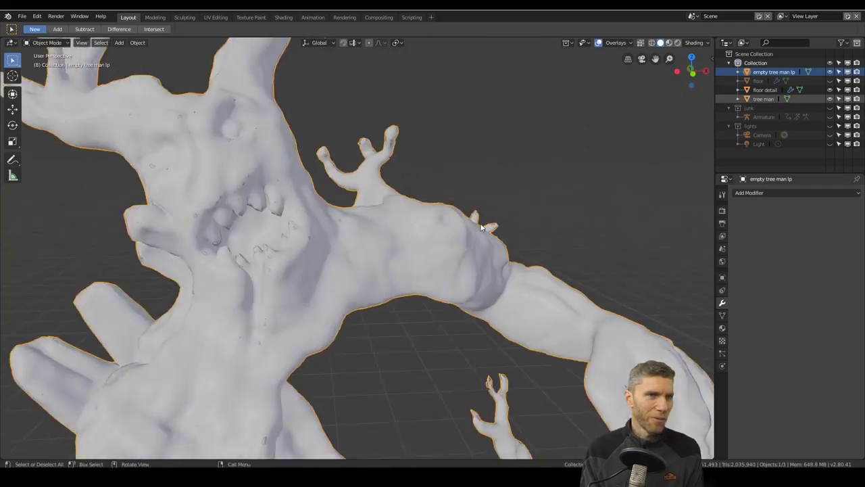
scroll(578, 188, "down", 8)
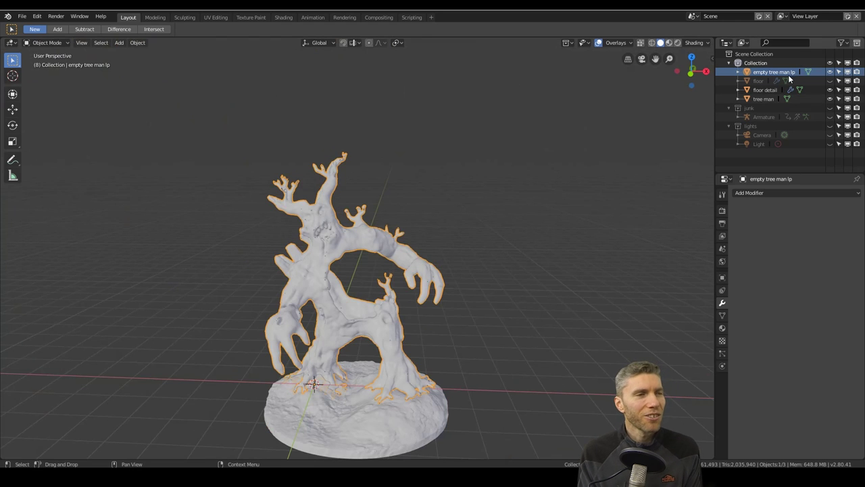
Unwrap the whole low-poly tree with Smart UV Project
key("Tab")
scroll(535, 183, "up", 3)
key("u")
left_click(414, 265)
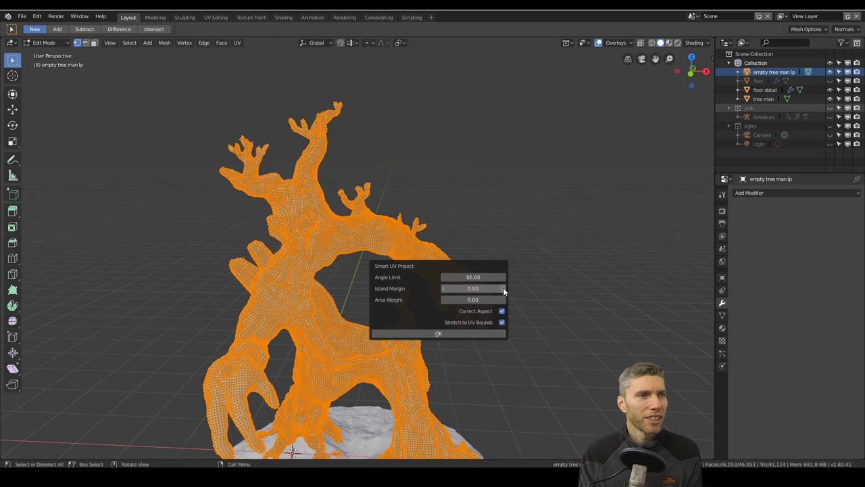
Examine the low-poly tree's UV islands in the UV Editing workspace for size, spacing and overlaps
left_click(216, 20)
scroll(206, 260, "up", 8)
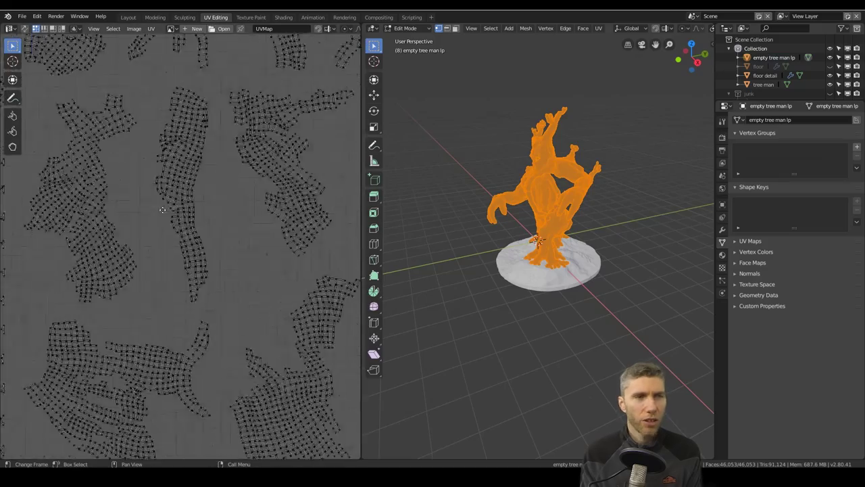
scroll(289, 237, "down", 8)
key("ctrl+space")
scroll(361, 161, "up", 5)
scroll(261, 253, "up", 4)
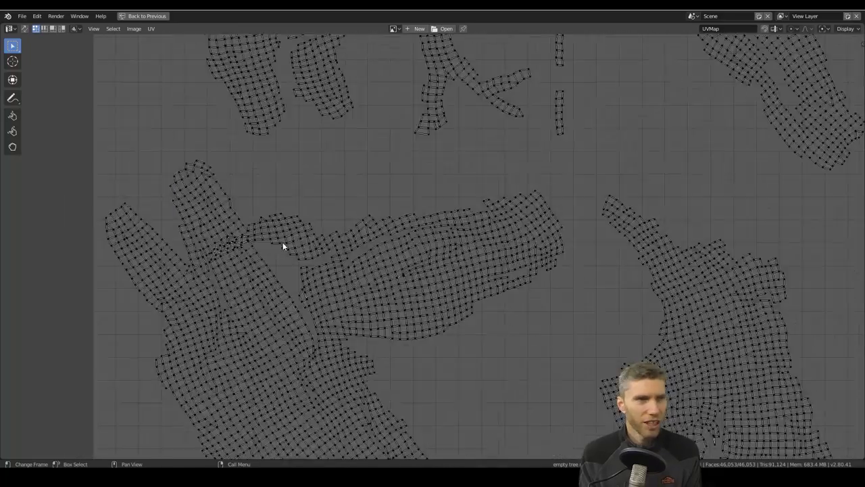
scroll(284, 246, "down", 6)
key("ctrl+space")
Unwrap the low-poly tree again with Smart UV Project, using angle limit 76.59 and island margin 0.06
key("u")
left_click(559, 218)
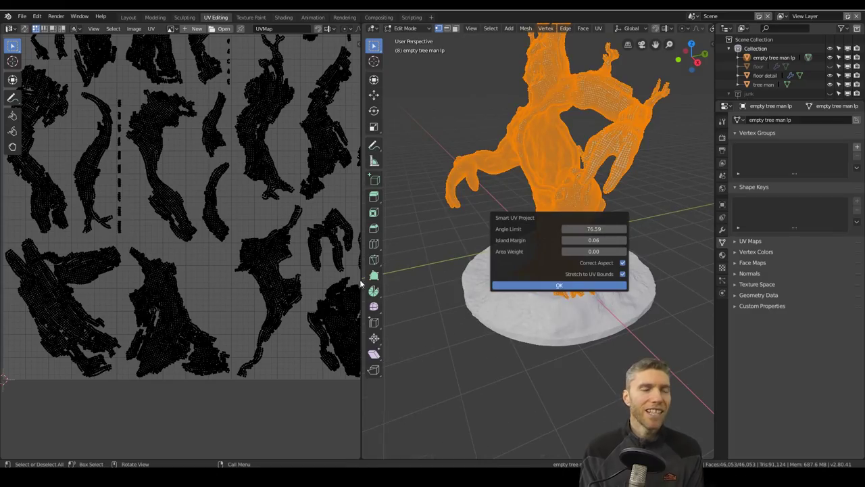
scroll(243, 290, "up", 6)
scroll(239, 253, "down", 4)
mouse_move(236, 305)
middle_mouse_down()
mouse_move(40, 319)
mouse_move(251, 289)
mouse_move(565, 206)
middle_mouse_up()
Try the Relax tool on the circle-selected overlapping faces near the lower end of a UV island
key("ctrl+space")
scroll(268, 279, "up", 5)
key("a")
key("a")
key("c")
left_click_drag(262, 287, 244, 329)
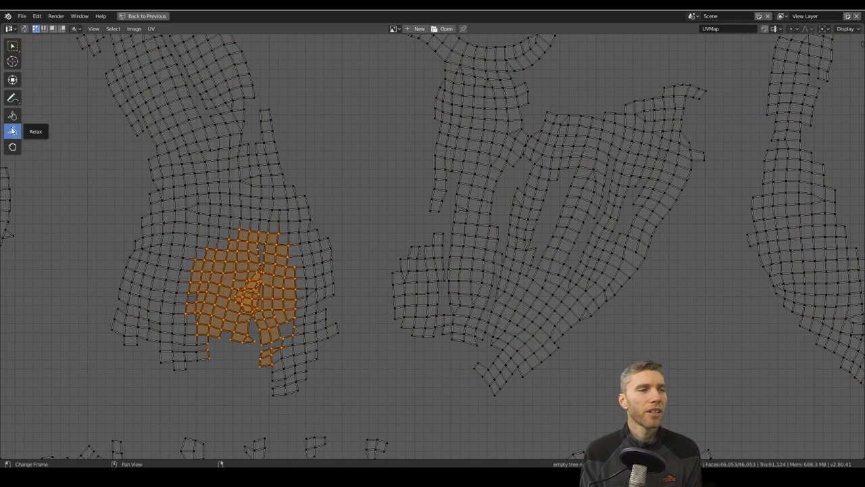
middle_click_drag(265, 296, 293, 307)
scroll(293, 306, "up", 1)
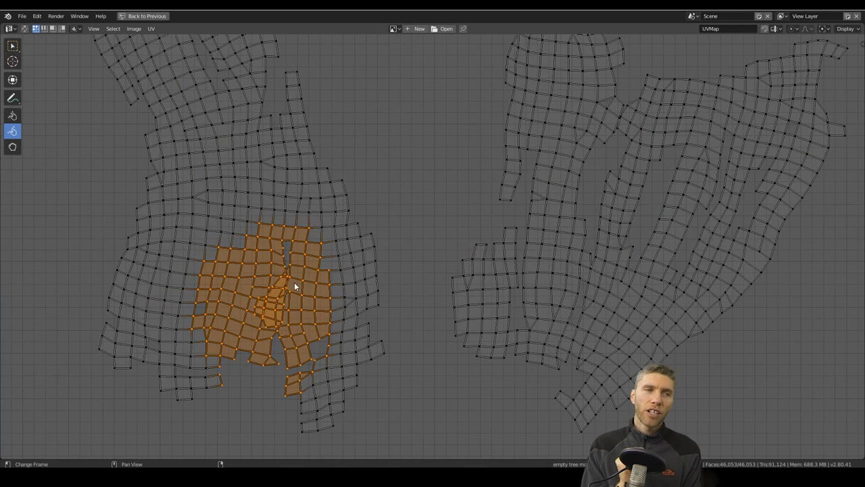
left_click(12, 46)
key("a")
key("a")
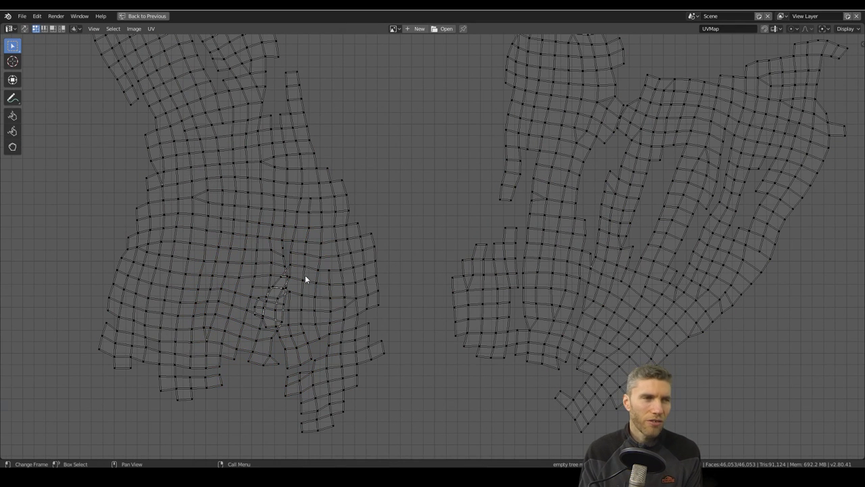
Turn on proportional editing, circle-select UVs beside the overlap and move them to open up the bunched area
key("o")
key("c")
left_click_drag(332, 330, 326, 292)
right_click(326, 292)
key("g")
scroll(338, 287, "up", 8)
left_click(338, 288)
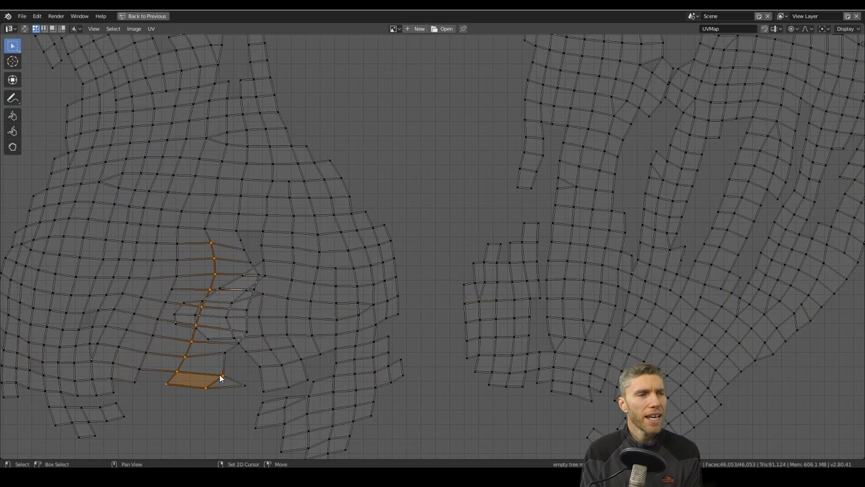
Move the row of overlapping UVs and the stray lower corner point away from the crowded area
left_click(255, 284, "alt")
key("g")
left_click(224, 284)
left_click(206, 388)
key("g")
left_click(177, 389)
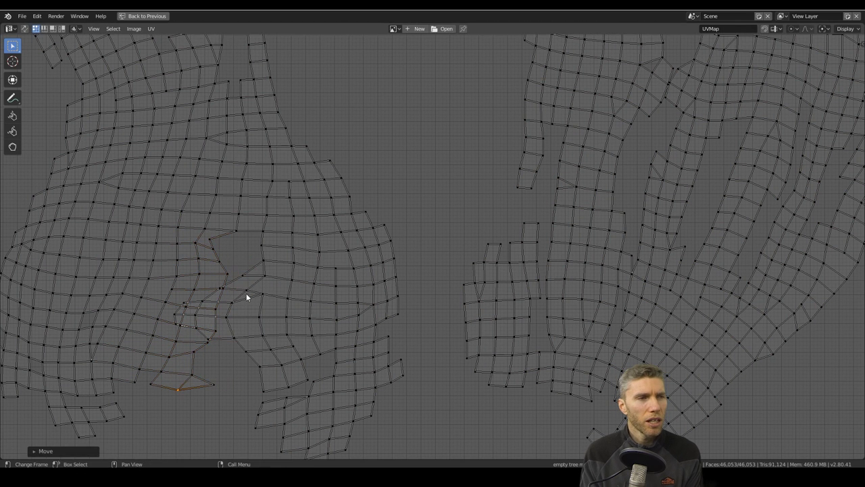
Move individual UV points on both sides of the gap to reduce the remaining overlap
left_click(243, 275)
key("g")
left_click(243, 288)
left_click(209, 339)
key("g")
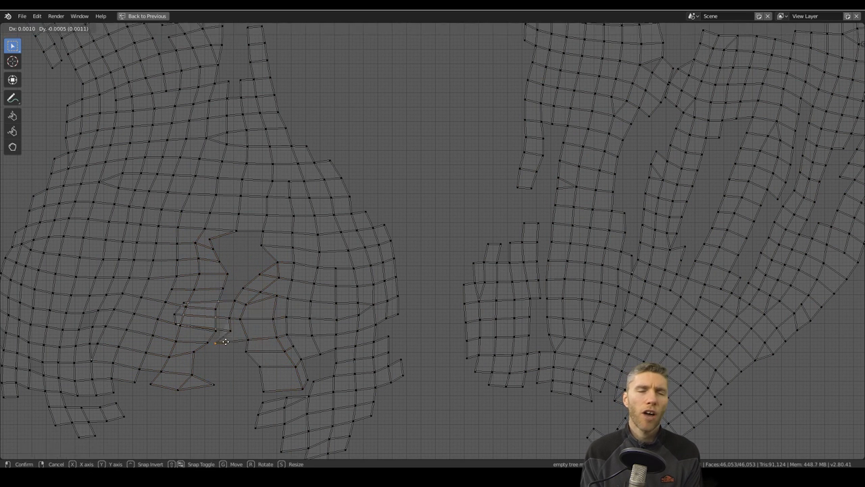
left_click(228, 303)
Circle-select the narrow strip of faces overlapping its neighbours on another UV island and move it clear of them
scroll(229, 303, "down", 4)
middle_click_drag(228, 302, 527, 270)
scroll(323, 277, "down", 3)
scroll(172, 210, "up", 5)
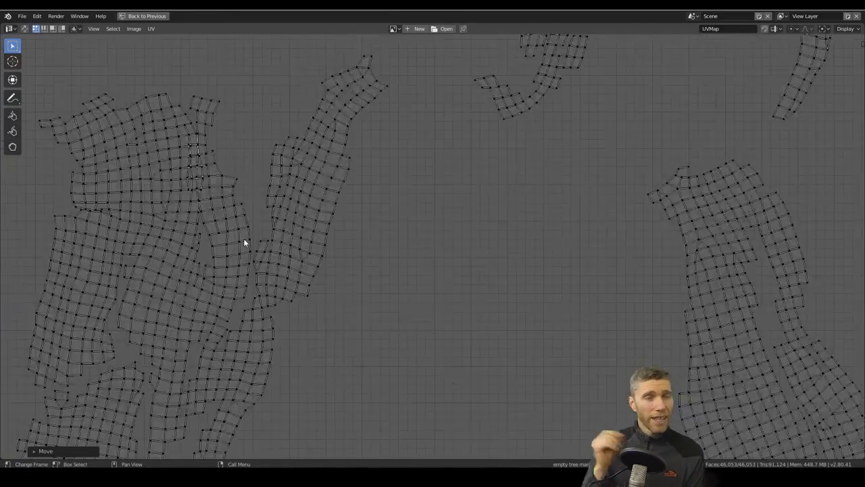
middle_click_drag(171, 210, 341, 139)
key("Escape")
middle_click_drag(298, 164, 309, 285)
key("c")
left_click_drag(267, 83, 278, 93)
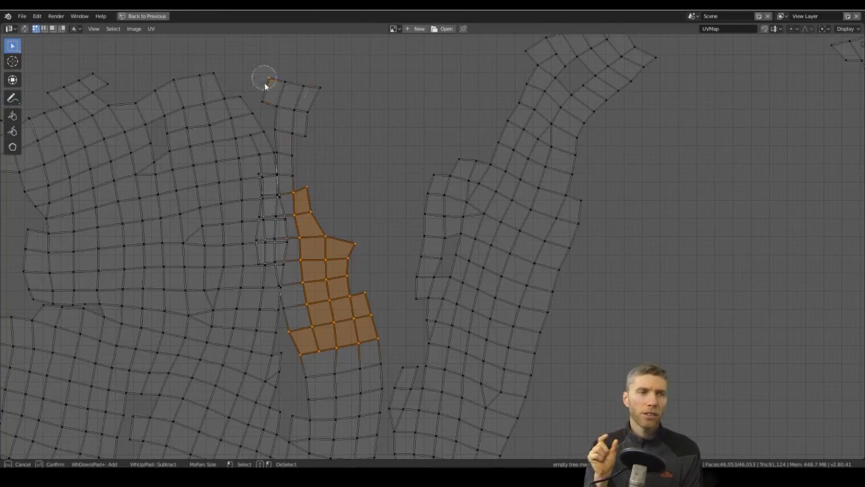
scroll(291, 175, "up", 4)
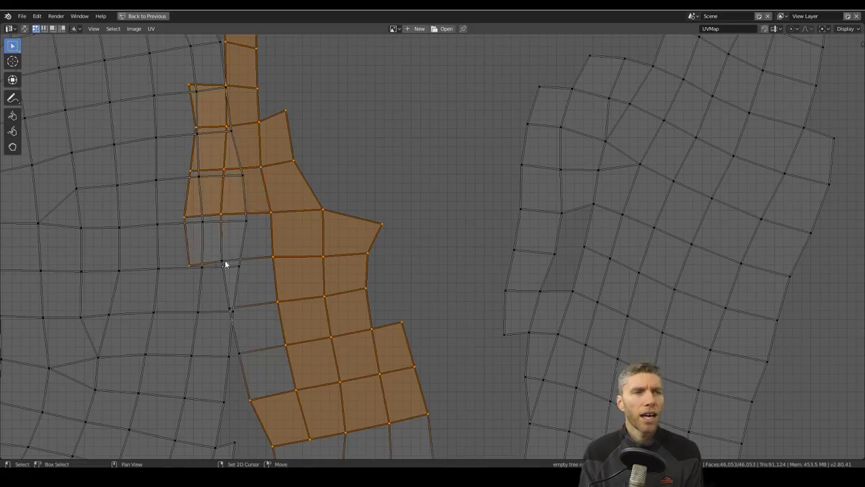
key("c")
left_click_drag(239, 353, 233, 310)
key("Escape")
key("g")
left_click(357, 246)
Rotate the moved strip of UV faces beside its island
scroll(444, 168, "down", 13)
middle_click_drag(444, 168, 228, 169)
key("r")
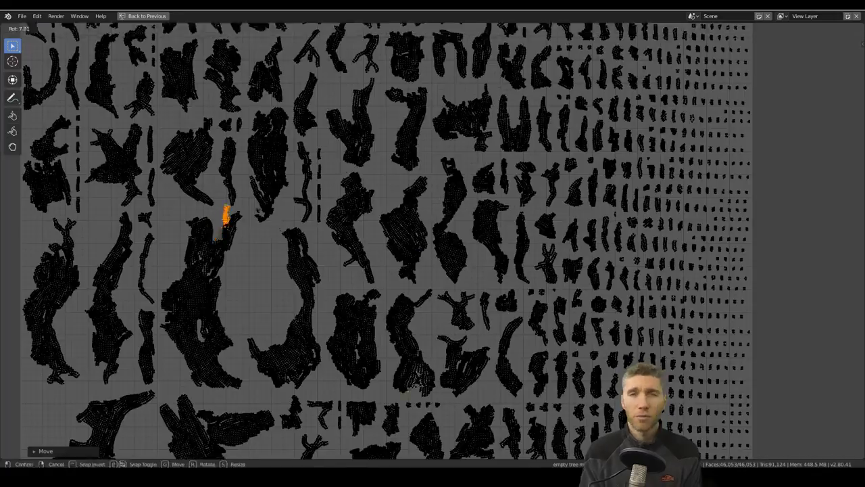
left_click(423, 380)
Rotate and move a small group of UVs inside the large hand-shaped island to ease its overlap
scroll(423, 380, "up", 3)
middle_click_drag(423, 380, 373, 257)
scroll(457, 319, "up", 8)
scroll(367, 287, "down", 5)
scroll(256, 242, "up", 4)
key("r")
left_click(305, 286)
key("g")
left_click(333, 283)
Turn on the stretch display for the UV islands and examine them for distorted areas
scroll(332, 284, "down", 4)
scroll(338, 174, "up", 8)
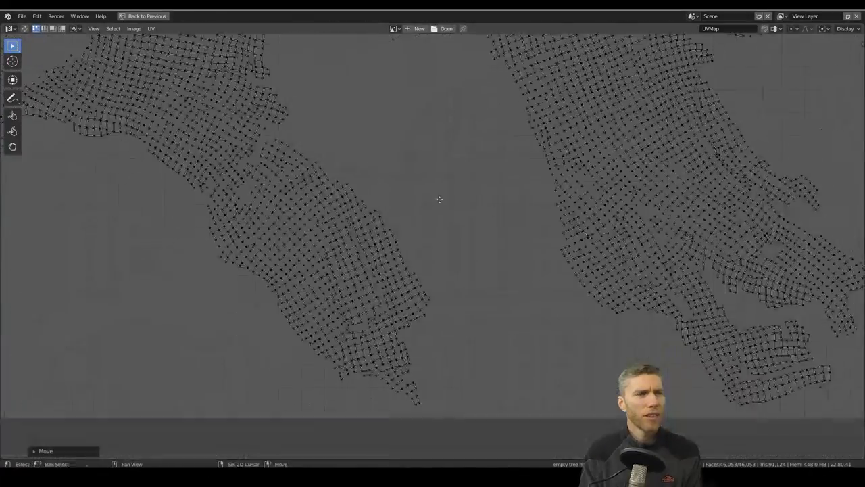
scroll(297, 245, "up", 4)
scroll(338, 257, "down", 10)
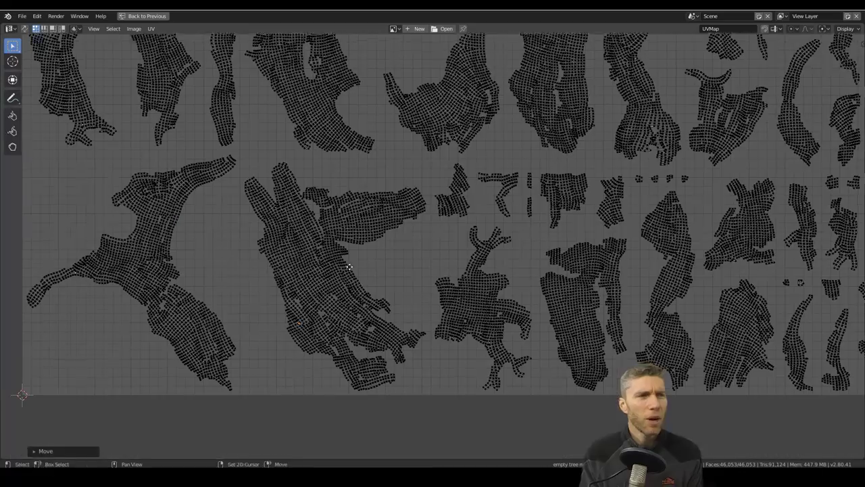
left_click(845, 30)
left_click(852, 150)
scroll(383, 322, "up", 6)
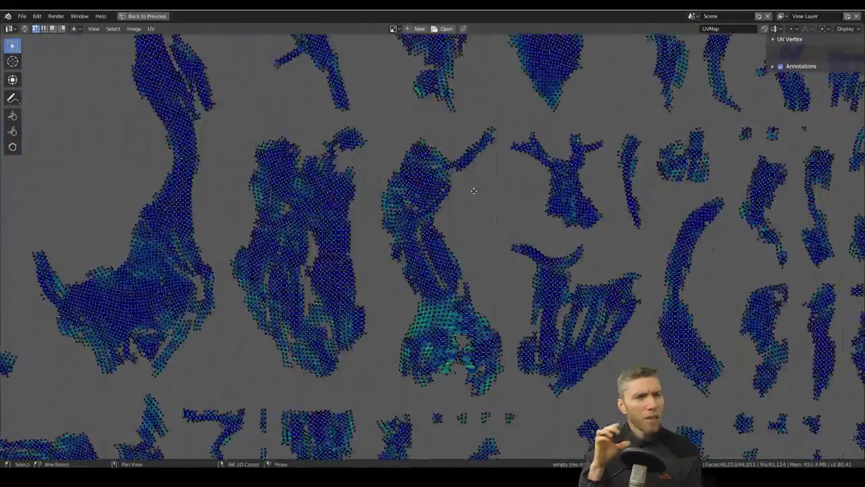
Turn off the stretch display and create mesh seams from the current UV islands
scroll(474, 192, "down", 6)
left_click(845, 29)
left_click(852, 150)
left_click(152, 28)
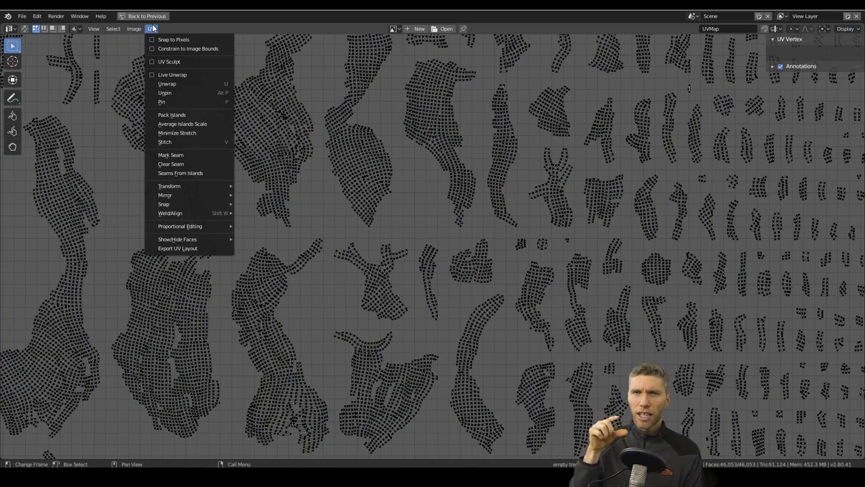
left_click(190, 173)
left_click(152, 28)
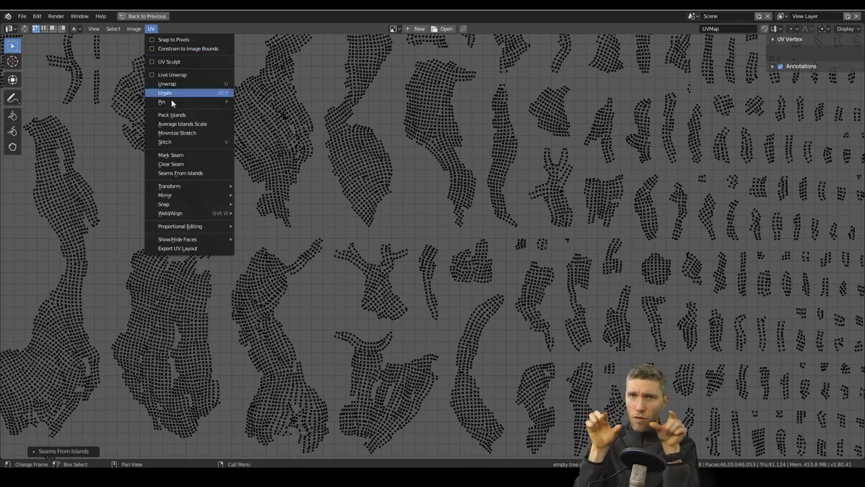
left_click(240, 150)
Grow a selection over the overlapping flap of UVs on the large island, then move and rotate it clear
middle_click_drag(241, 150, 429, 303)
scroll(429, 302, "up", 3)
scroll(299, 223, "up", 3)
left_click(309, 191)
key("ctrl+KP_Add")
key("ctrl+KP_Add")
key("ctrl+KP_Add")
key("ctrl+KP_Add")
key("ctrl+KP_Add")
key("ctrl+KP_Add")
key("ctrl+KP_Add")
key("ctrl+KP_Add")
key("g")
left_click(325, 247)
key("ctrl+z")
key("ctrl+KP_Add")
key("ctrl+KP_Add")
key("ctrl+KP_Add")
key("g")
left_click(291, 254)
key("r")
left_click(342, 249)
Move individual UV vertices around the inner creases of the same island to untangle its overlapping faces
left_click(221, 205)
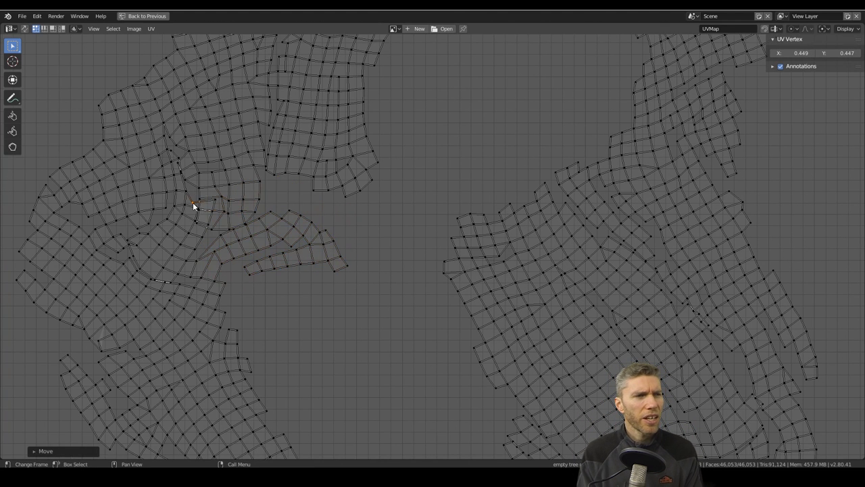
left_click(211, 202)
key("g")
left_click(196, 221)
left_click(189, 222)
key("g")
left_click(200, 211)
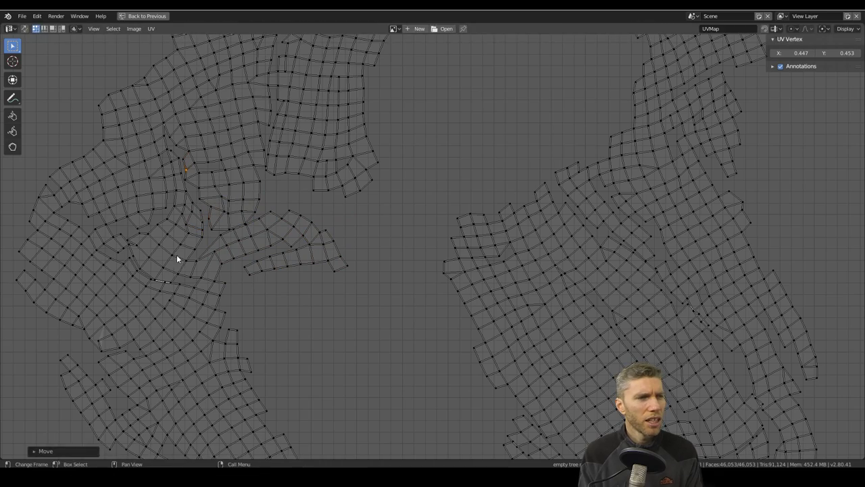
left_click(156, 273)
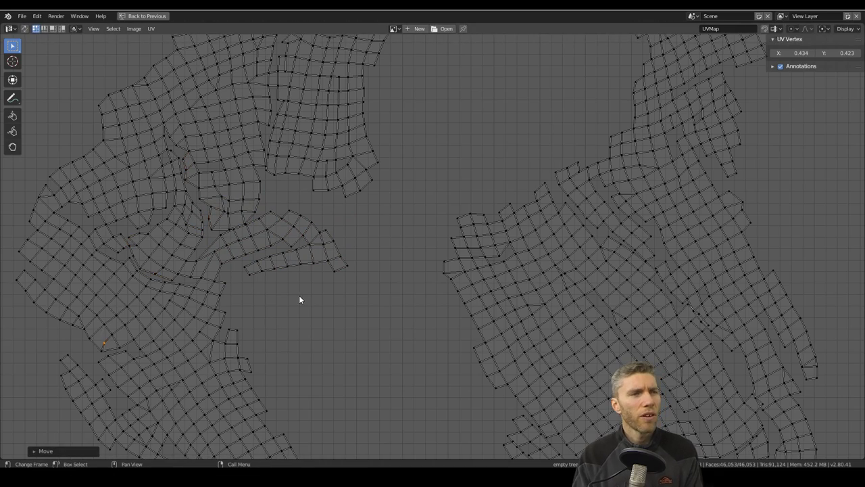
Grow a selection over the finger-shaped strip on the edge of the next UV island and move it clear of its neighbours
scroll(299, 295, "down", 4)
middle_click_drag(148, 213, 429, 377)
scroll(238, 232, "up", 1)
middle_click_drag(239, 232, 397, 243)
scroll(137, 207, "up", 4)
key("ctrl+KP_Add")
key("ctrl+KP_Add")
key("ctrl+KP_Add")
key("ctrl+KP_Add")
key("ctrl+KP_Add")
key("g")
left_click(233, 173)
key("g")
left_click(233, 162)
scroll(333, 205, "down", 3)
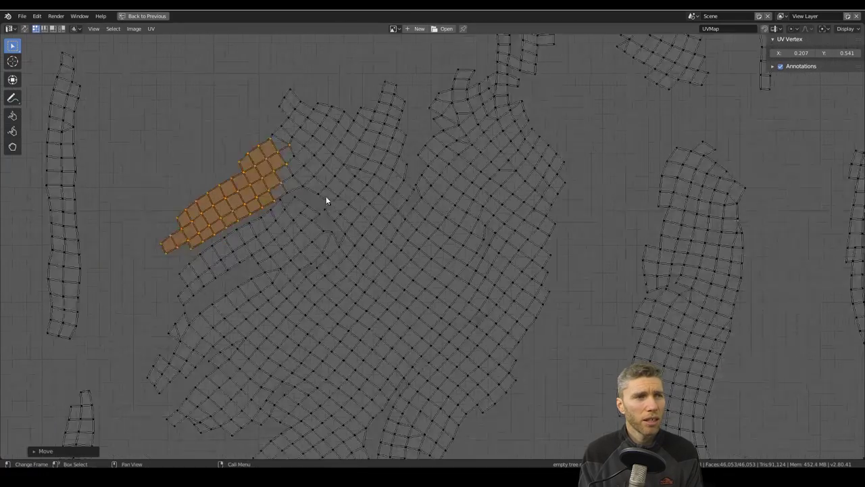
Move the short narrow strip of UVs on the adjacent branching island away from the faces it overlaps
middle_click_drag(334, 205, 527, 182)
left_click(245, 205)
left_click(246, 191)
Check the remaining UV islands for overlaps, then select one linked piece and shift it slightly
scroll(269, 187, "down", 3)
middle_click_drag(314, 103, 300, 231)
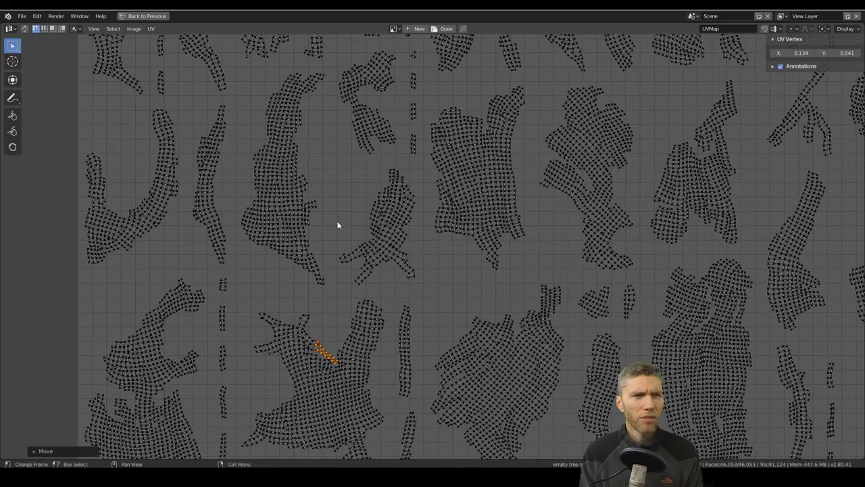
middle_click_drag(394, 185, 385, 290)
middle_click_drag(517, 187, 538, 279)
scroll(534, 274, "down", 3)
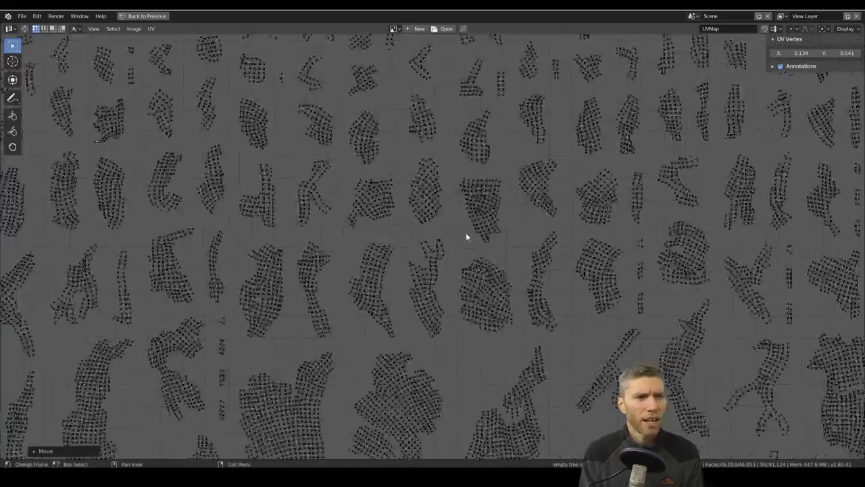
scroll(338, 246, "up", 4)
scroll(425, 300, "up", 6)
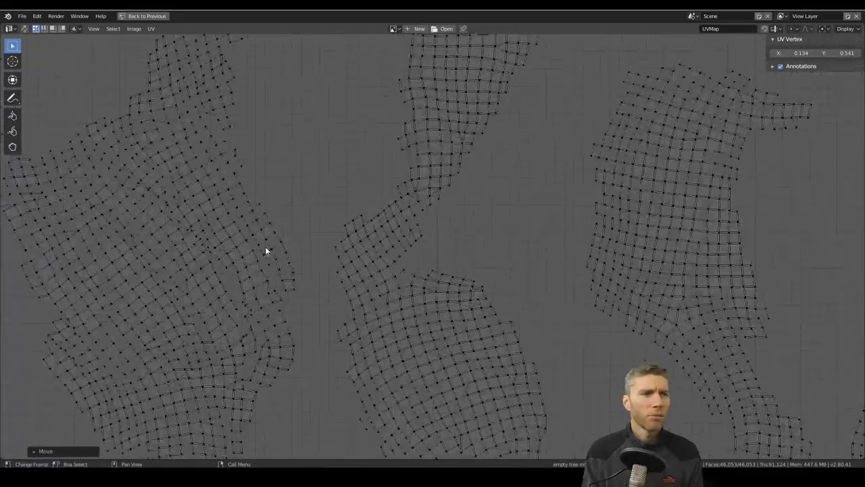
key("g")
left_click(151, 244)
key("ctrl+l")
key("g")
left_click(154, 243)
Select another linked piece of UVs and nudge it slightly sideways
scroll(176, 245, "down", 2)
middle_click_drag(215, 245, 608, 74)
scroll(416, 231, "up", 3)
left_click(248, 273)
key("ctrl+l")
key("g")
left_click(242, 273)
Leave the maximized UV view, move the low-poly mesh into the main collection and name it tree man lp
scroll(244, 273, "down", 5)
middle_click_drag(332, 433, 609, 187)
scroll(609, 187, "down", 2)
key("ctrl+space")
key("m")
key("space")
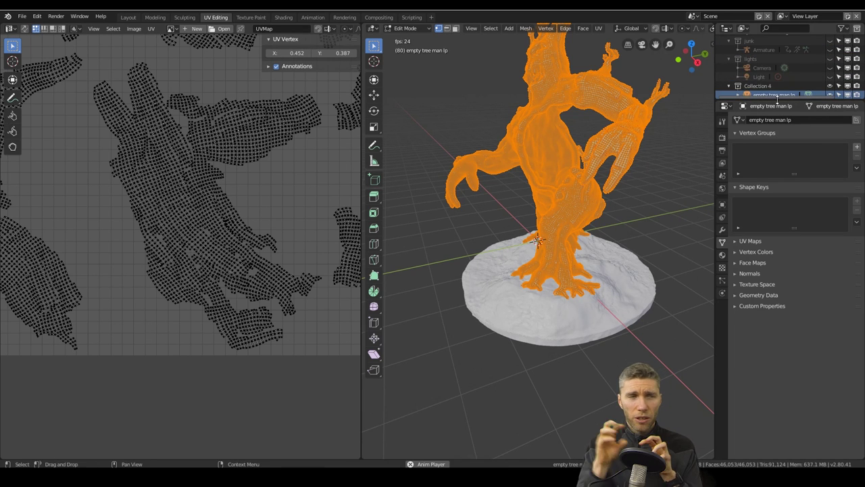
scroll(778, 98, "up", 5)
left_click(770, 84)
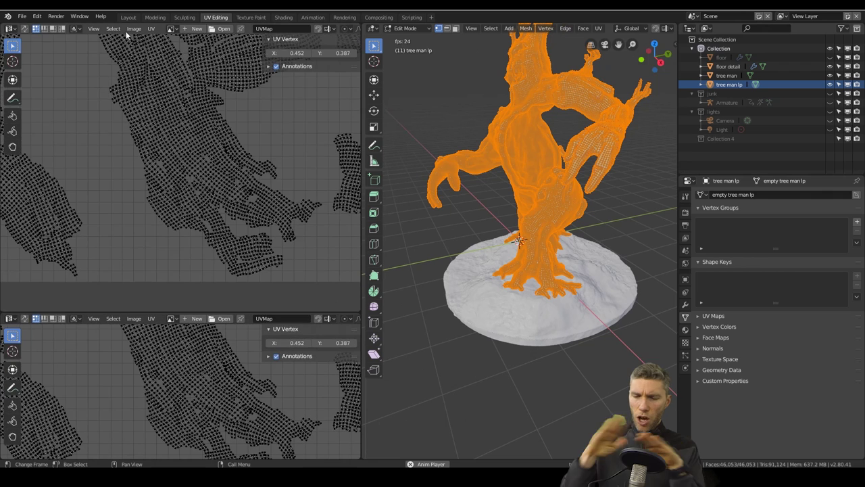
Show the material nodes in the upper editor and create a new image named tree norms
left_click(10, 28)
left_click(33, 88)
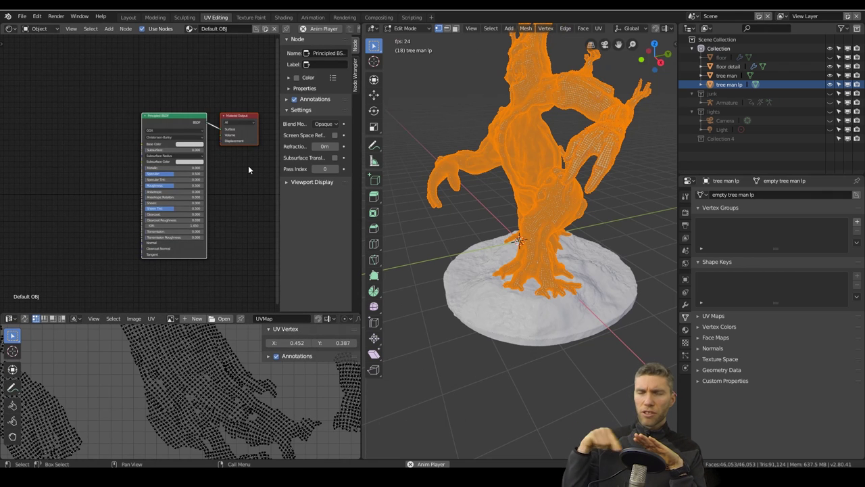
left_click(203, 319)
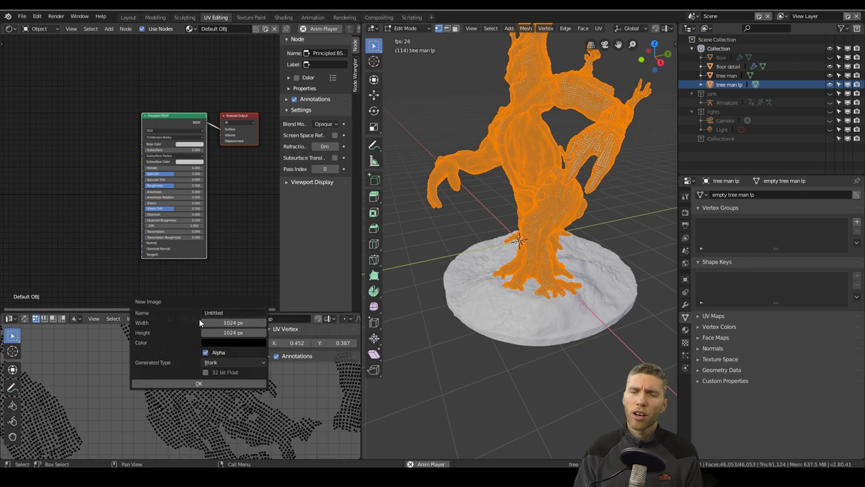
key("Return")
left_click(209, 383)
Place an Image Texture node beside the Principled BSDF and assign the tree norms image to it
scroll(216, 372, "down", 3)
left_click_drag(226, 129, 147, 108)
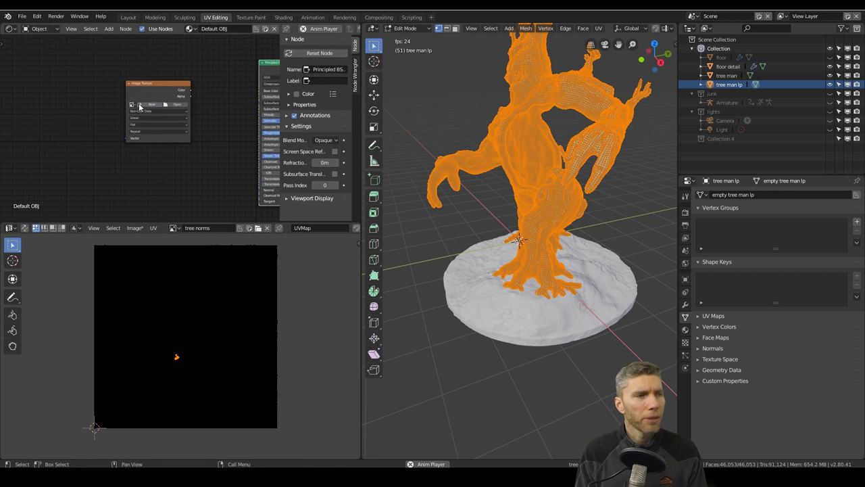
left_click(133, 107)
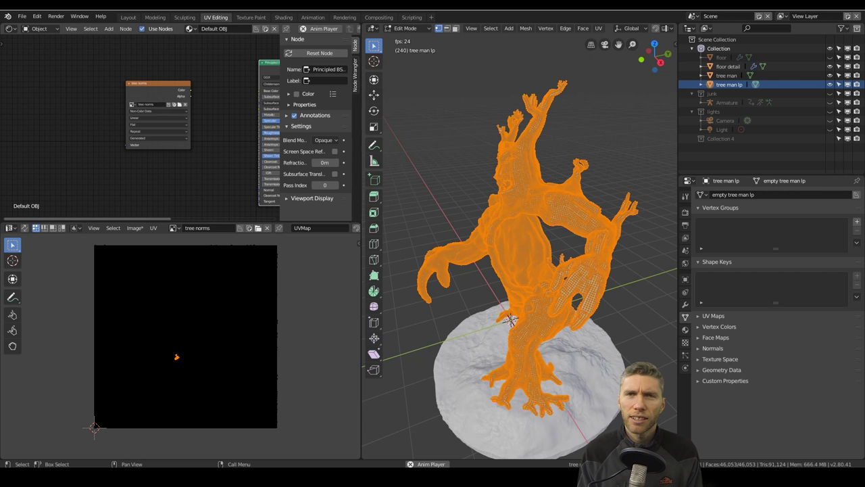
Bake the normals of tree man onto tree man lp in Cycles, with selected to active and a ray distance of 0.1
left_click(730, 86, "shift")
left_click(686, 197)
left_click(685, 213)
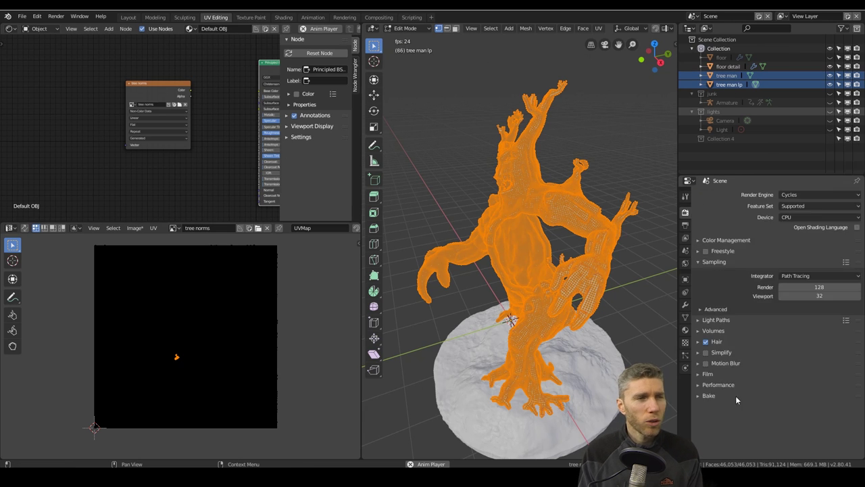
left_click(736, 396)
scroll(736, 395, "down", 5)
left_click(834, 306)
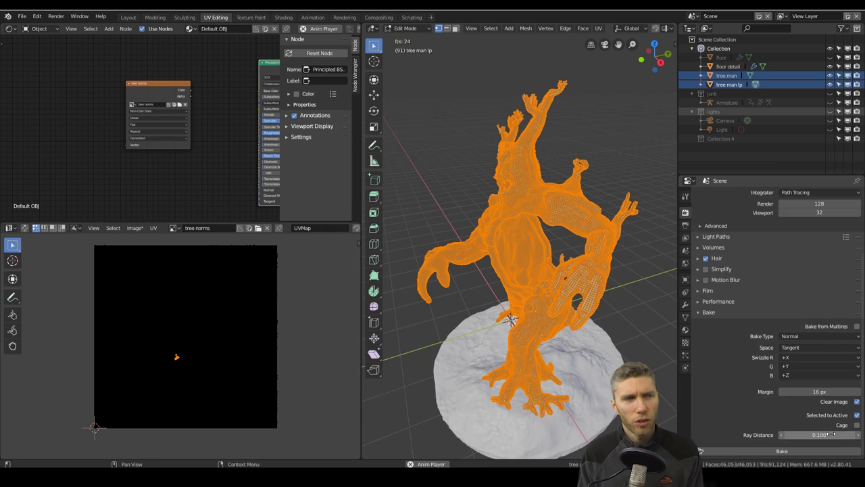
left_click(783, 451)
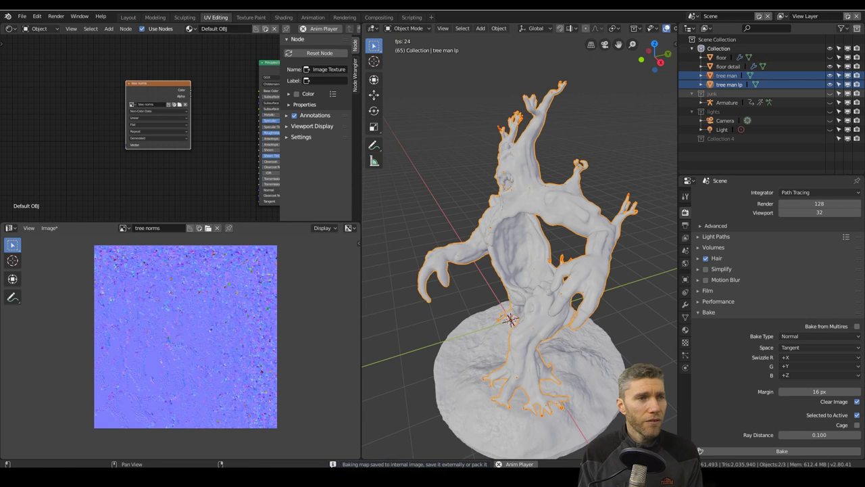
Examine the baked normal map and the low-poly mesh up close, and try a smaller ray distance
scroll(261, 310, "up", 4)
scroll(527, 288, "up", 3)
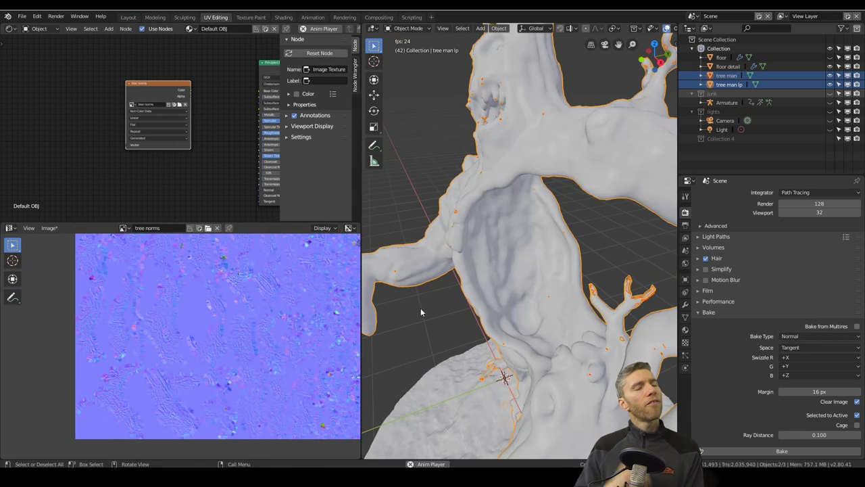
key("Tab")
scroll(237, 325, "up", 3)
scroll(228, 315, "up", 4)
scroll(228, 313, "down", 3)
left_click(823, 434)
type(".0")
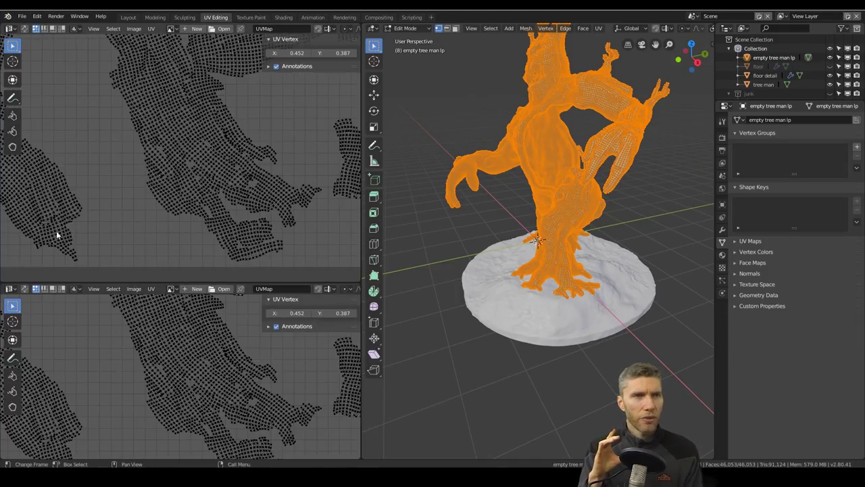
Show the material nodes in the upper editor, add an Image Texture node and create a 2048 px image named tree norms
left_click(10, 29)
left_click(31, 92)
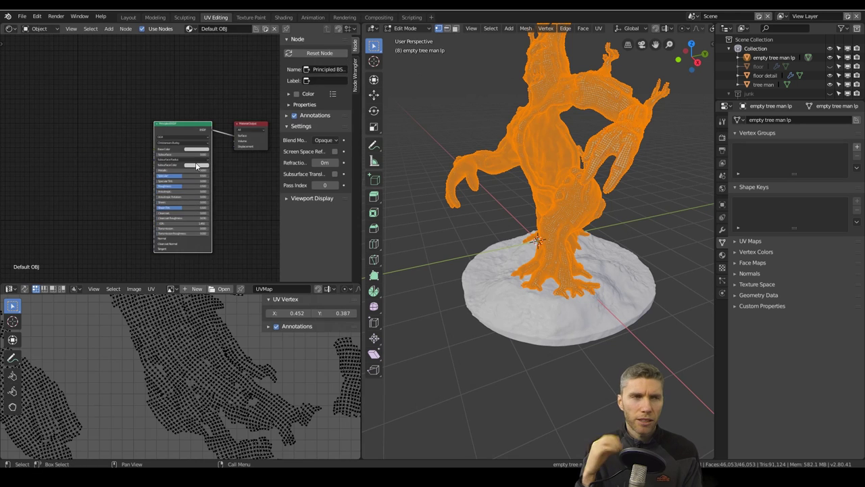
left_click(196, 289)
left_click(220, 281)
type("tree norm")
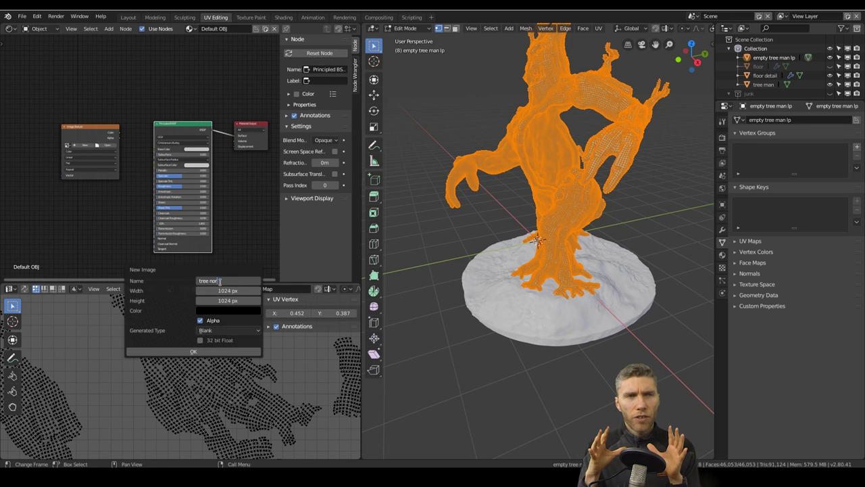
key("Return")
key("Return")
Assign tree norms to the Image Texture node as Non-Color Data and save the file
left_click(76, 167)
left_click(90, 151)
left_click(88, 163)
key("ctrl+s")
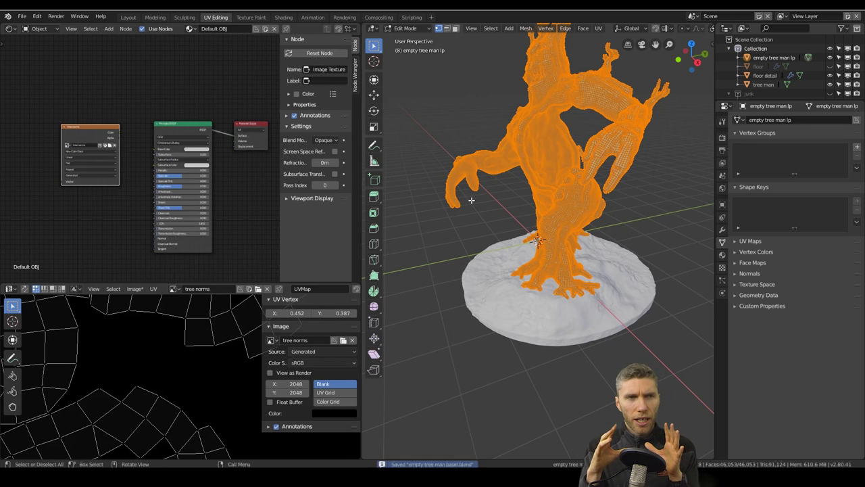
Rename the low-poly object as tree man lp and leave Edit Mode
middle_click_drag(471, 201, 462, 261, "shift")
double_click(769, 57)
key("Tab")
Switch the render engine to Cycles and set up a selected-to-active Normal bake with a ray distance of 0.01
left_click(722, 137)
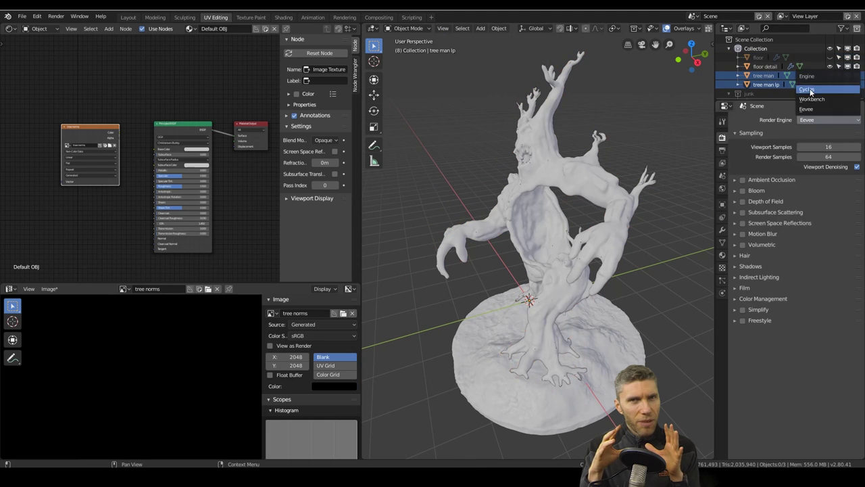
left_click(745, 322)
left_click(827, 346)
left_click(822, 296)
type("01")
key("Return")
Select tree man, add tree man lp as the active object, bake the normal map and enlarge the image view
left_click(817, 450)
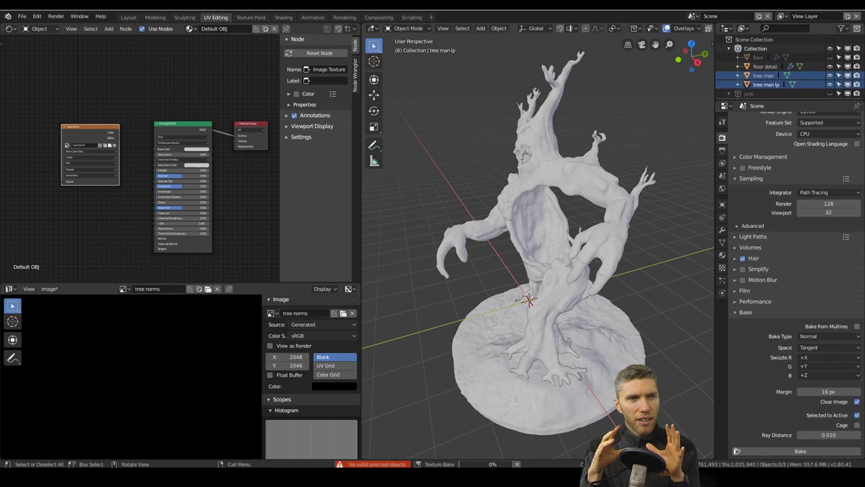
left_click(764, 76)
left_click(766, 84, "shift")
left_click(804, 451)
left_click_drag(228, 282, 228, 199)
key("n")
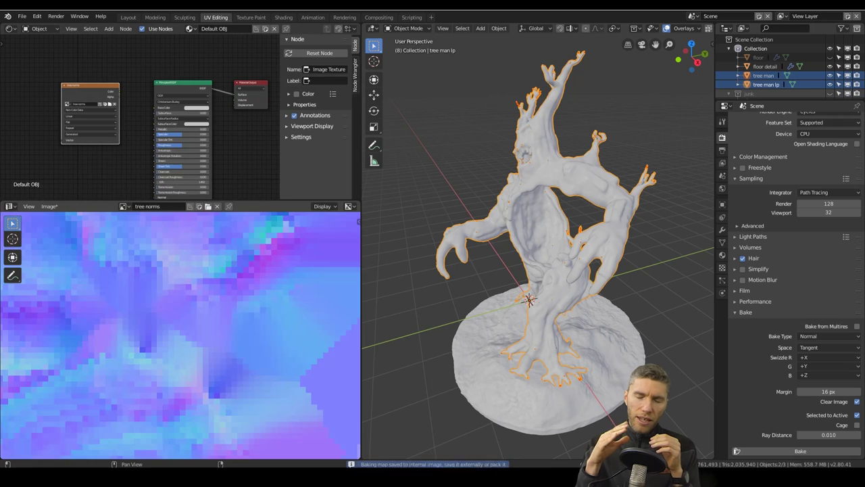
Save the baked normal map as tree norms.png in the 13 - empty folder
scroll(264, 311, "down", 16)
left_click(50, 206)
left_click(64, 288)
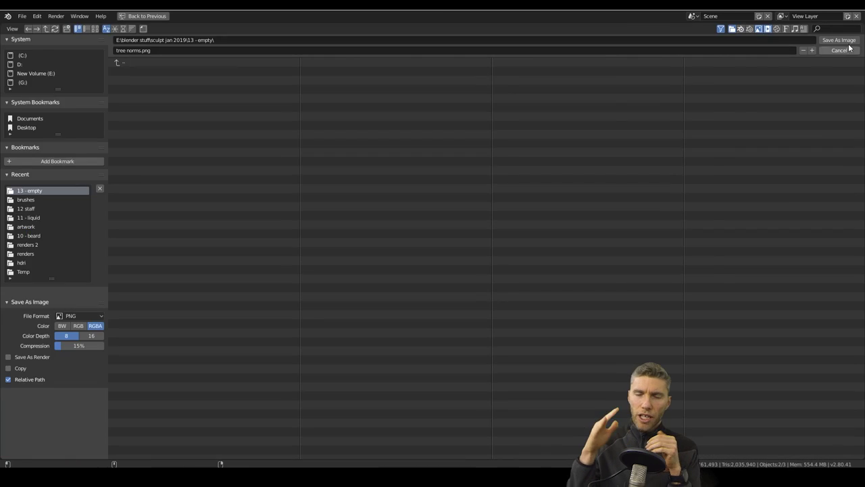
left_click(832, 39)
In tree man's hp material, wire Geometry Pointiness through a ColorRamp into the Base Color, with the light stop at 0.600
left_click(771, 77)
key("Home")
key("ctrl+space")
key("shift+a")
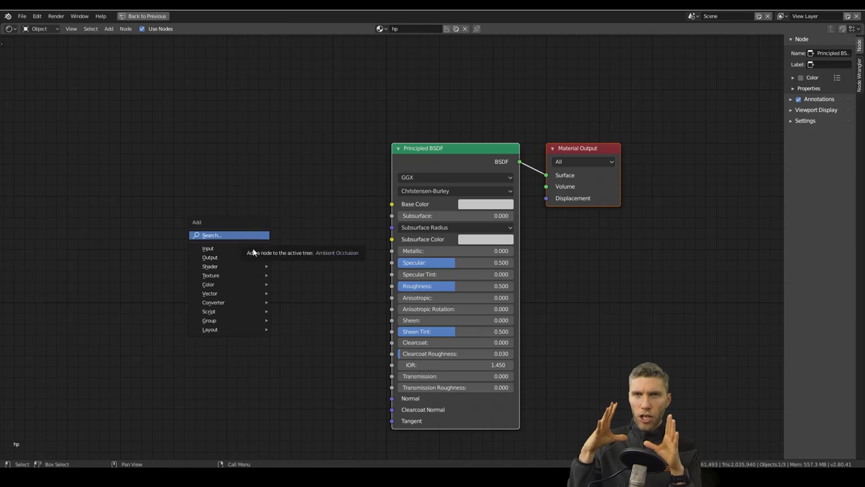
left_click(297, 310)
left_click(57, 178)
key("shift+a")
mouse_move(128, 245)
left_click(193, 255)
left_click(190, 160)
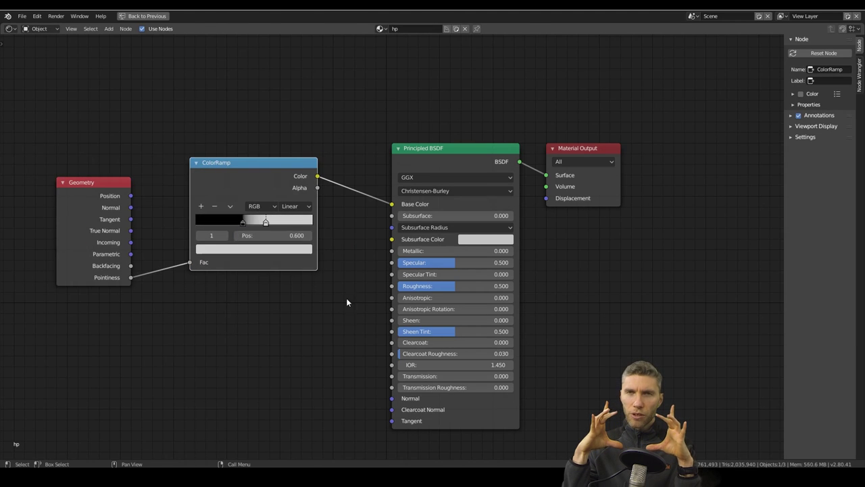
Hide tree man lp, unhide the light and preview tree man in rendered shading
key("ctrl+space")
left_click(831, 85)
key("shift+z")
key("z")
scroll(585, 223, "down", 6)
middle_click_drag(527, 233, 583, 243)
scroll(582, 242, "up", 6)
scroll(785, 76, "down", 2)
left_click(830, 94)
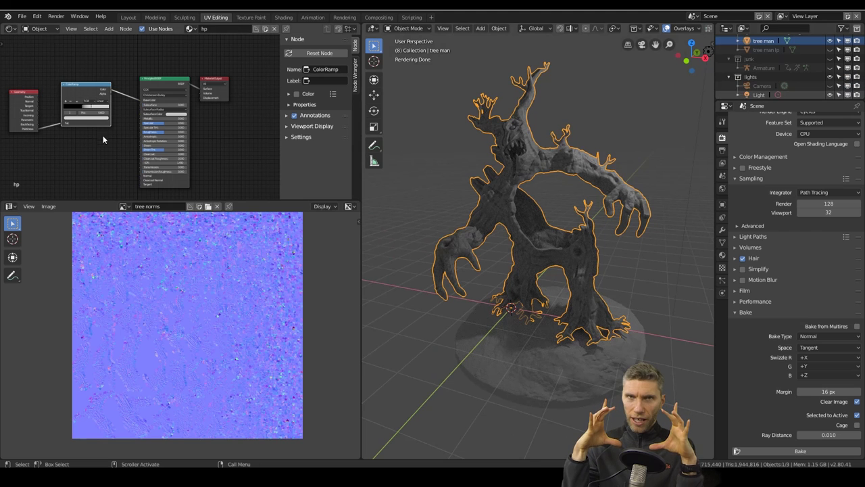
Move the ColorRamp's black stop to 0.436 to sharpen the contrast of the pointiness colouring
key("KP_Decimal")
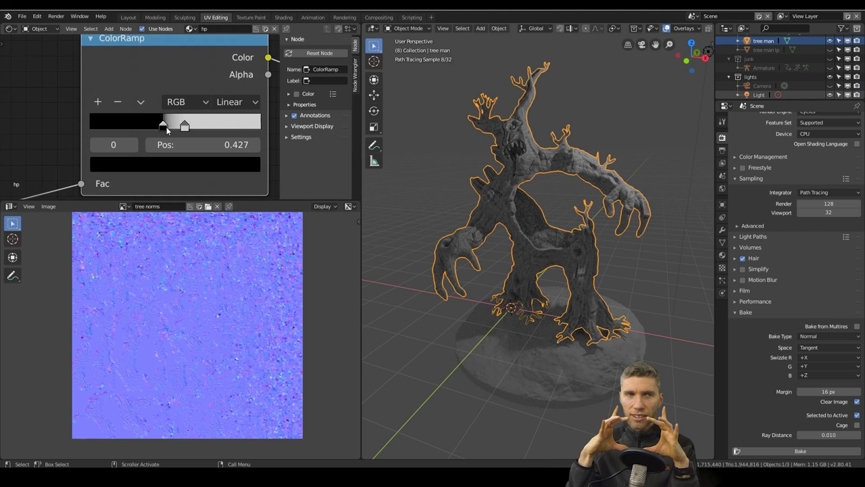
right_click(494, 199)
left_click(494, 198)
scroll(167, 335, "up", 9)
scroll(493, 243, "down", 3)
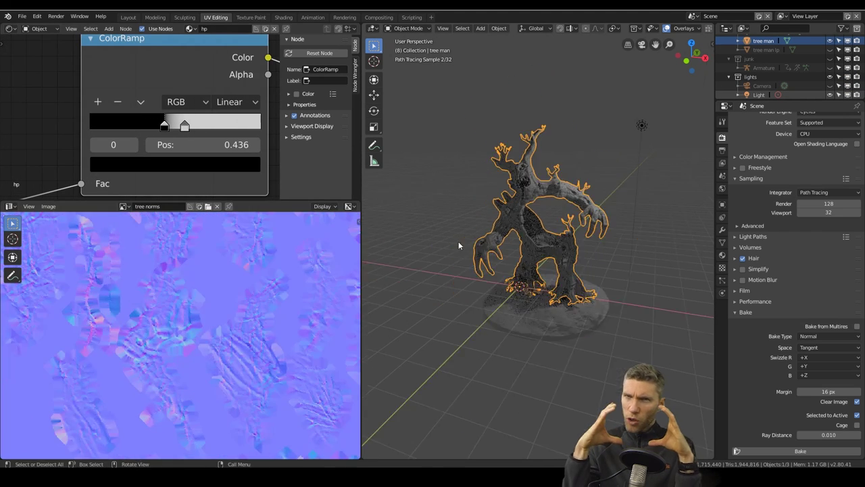
Return to solid shading, then unhide and select tree man lp
key("z")
scroll(767, 74, "up", 2)
left_click_drag(764, 101, 764, 170)
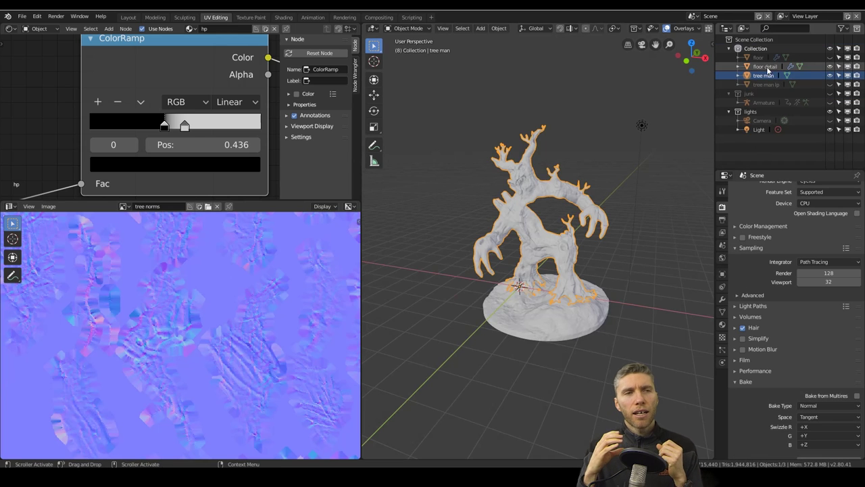
left_click(830, 84)
left_click(767, 84)
Rename tree man lp's material to treeman lp
key("n")
scroll(195, 124, "down", 4)
middle_click_drag(195, 124, 130, 180)
left_click(213, 29)
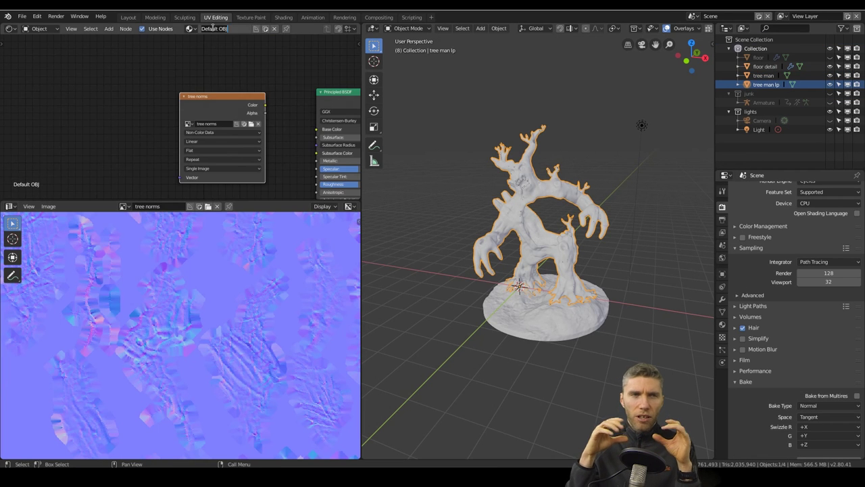
type("treeman lp")
key("Return")
Rebake tree man's normals onto tree man lp and save the updated tree norms image
scroll(835, 324, "down", 5)
left_click(765, 76)
left_click(769, 85, "ctrl")
key("ctrl+s")
left_click(801, 451)
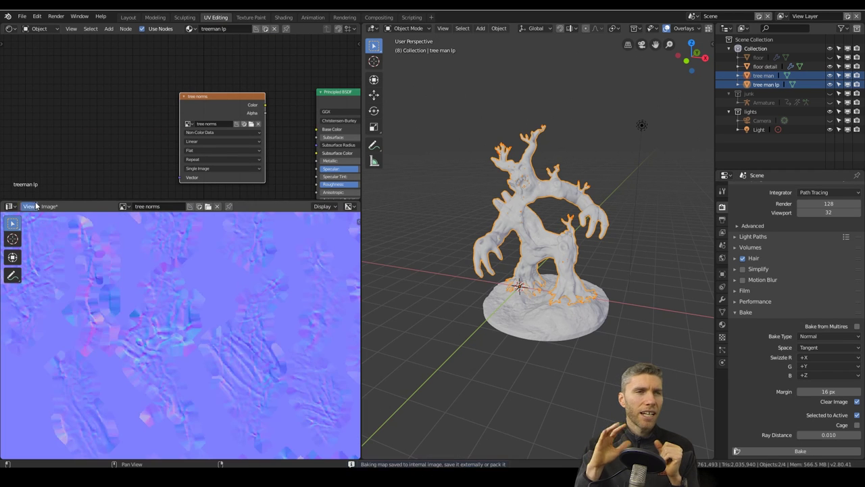
left_click(48, 206)
left_click(63, 290)
Create a new blank image named tree man cav
left_click(198, 207)
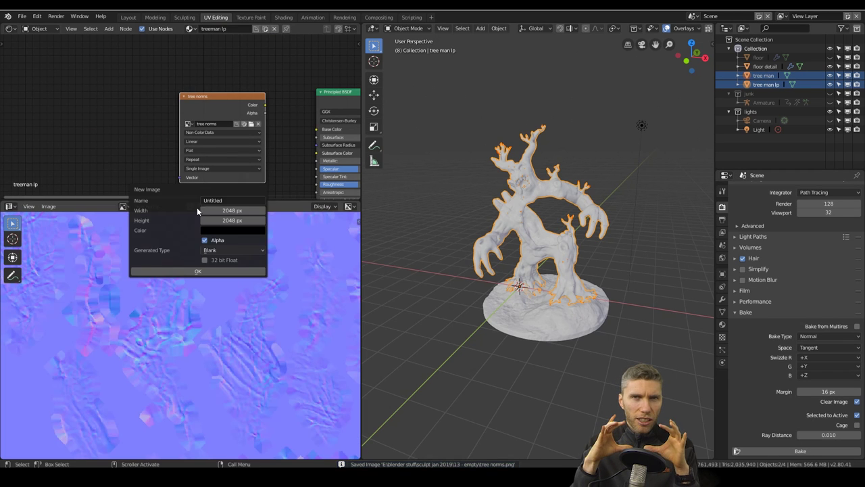
type("tree man cav")
key("Return")
left_click(241, 270)
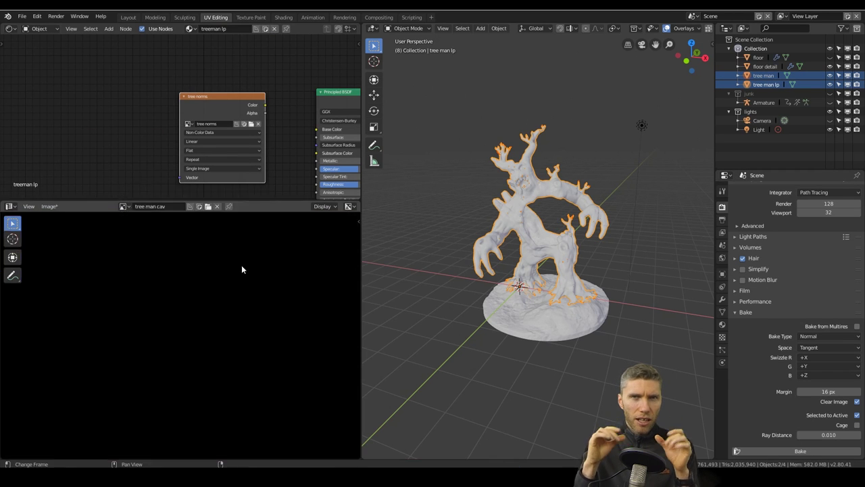
Duplicate the image texture node, assign tree man cav to it, and bake the Diffuse pass with only Color enabled
scroll(179, 116, "down", 6)
key("shift+d")
left_click(182, 93)
left_click(173, 106)
left_click(818, 336)
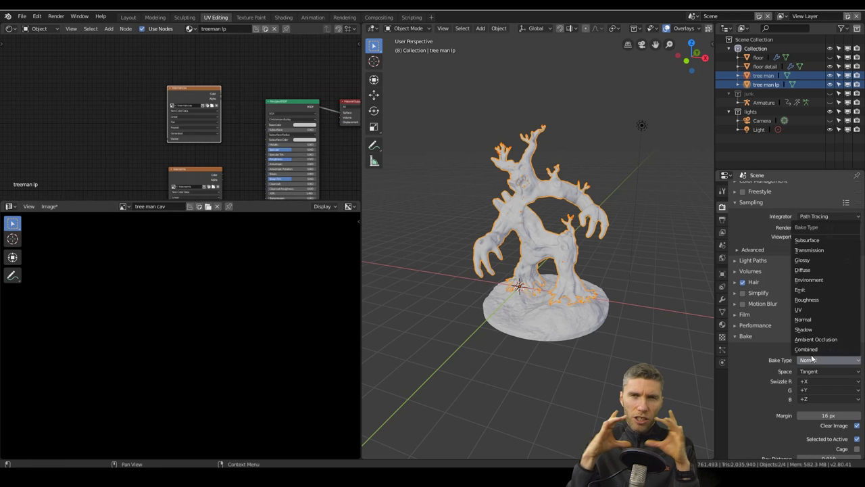
left_click(776, 379)
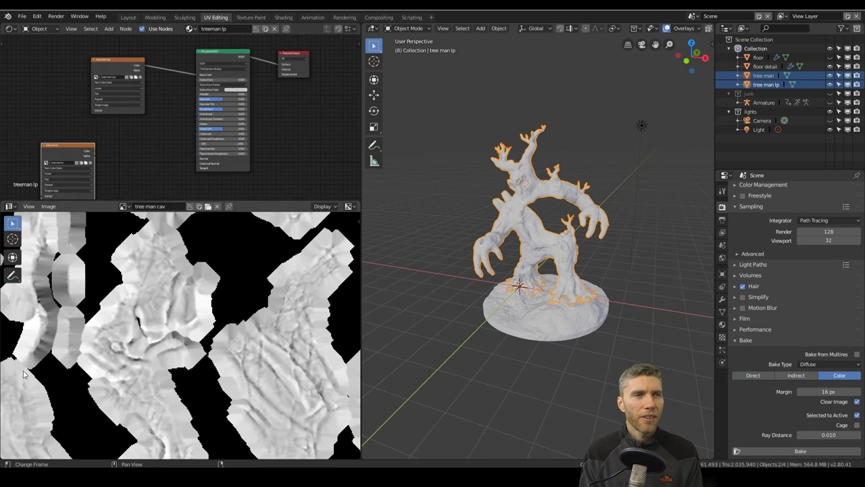
Insert a Normal Map node between the tree norms texture and the Principled BSDF's Normal input
left_click_drag(115, 61, 95, 60)
left_click_drag(68, 146, 84, 152)
key("shift+a")
mouse_move(122, 153)
left_click(157, 190)
left_click(136, 147)
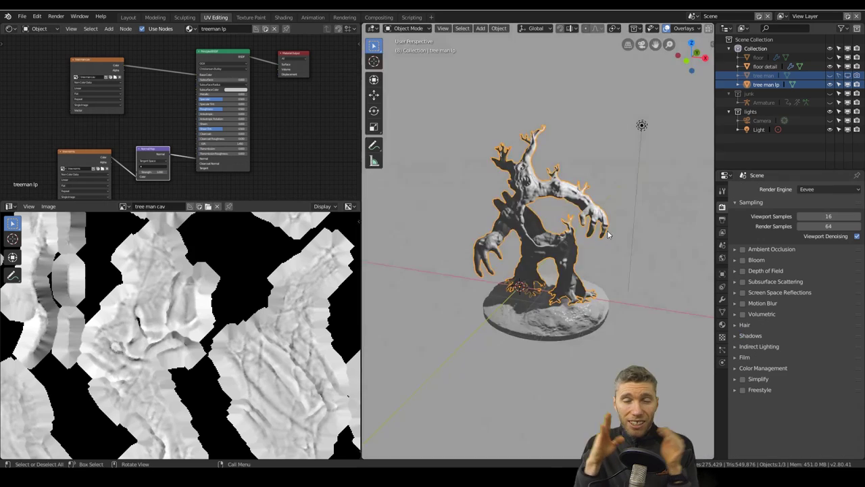
Inspect the baked normal detail on tree man lp from several distances in the Eevee rendered preview
middle_click_drag(607, 230, 576, 242)
right_click(591, 391)
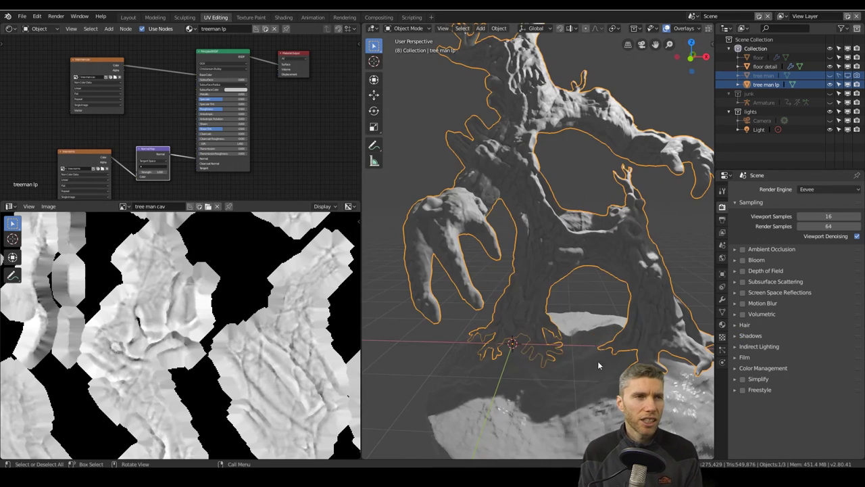
left_click(597, 359)
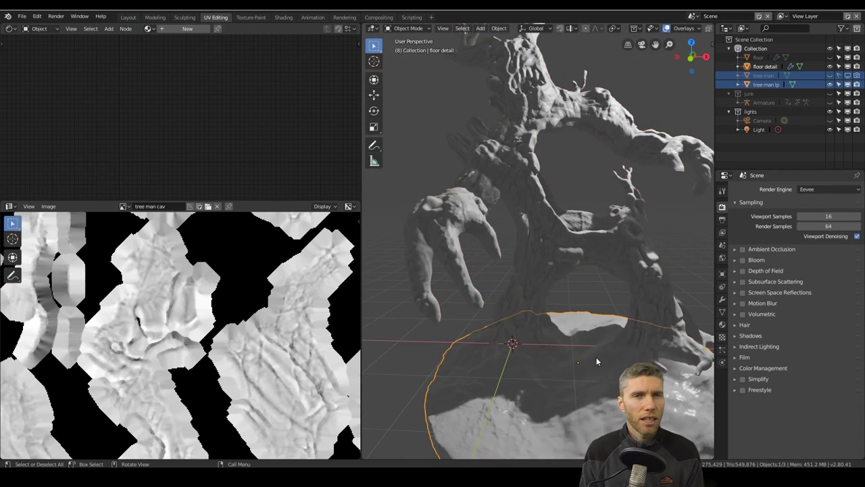
scroll(596, 362, "down", 5)
middle_click_drag(633, 329, 607, 356)
scroll(607, 356, "up", 2)
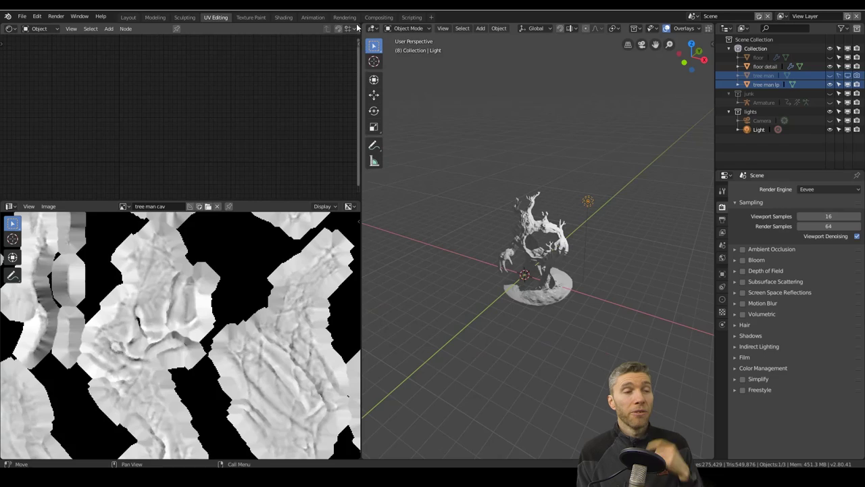
Open the Shading workspace, select tree man lp and enlarge the node editor
left_click(283, 17)
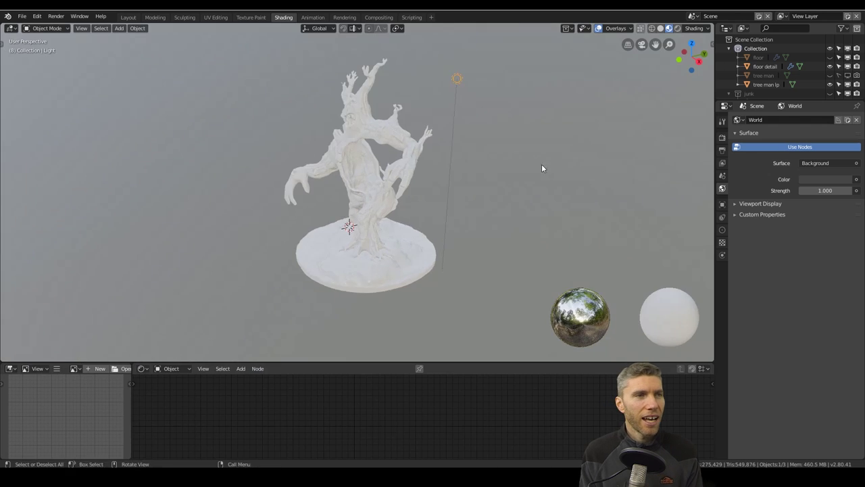
middle_click_drag(543, 166, 442, 167)
left_click(441, 167)
left_click_drag(539, 363, 538, 210)
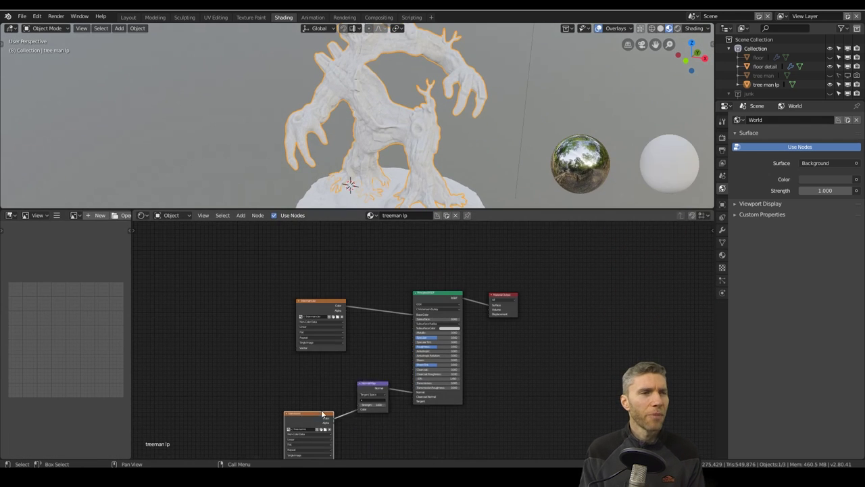
Spread out the treeman lp material's nodes to make room ahead of the Principled BSDF
left_click_drag(364, 387, 365, 416)
left_click_drag(439, 294, 457, 267)
left_click_drag(325, 300, 365, 256)
left_click_drag(512, 296, 547, 270)
left_click_drag(365, 256, 341, 247)
left_click_drag(447, 272, 439, 265)
Insert a MixRGB node set to Overlay before Base Color, with the tree man cav texture feeding Color2
key("shift+a")
mouse_move(401, 283)
left_click(439, 326)
left_click(380, 252)
left_click_drag(344, 249, 292, 289)
left_click(400, 264)
left_click_drag(379, 278, 423, 261)
left_click(396, 217)
scroll(391, 254, "up", 1)
middle_click_drag(431, 113, 441, 158, "shift")
scroll(441, 158, "up", 4)
Insert a ColorRamp between the tree man cav texture and the Overlay node, and move its black stop inward
left_click_drag(276, 282, 231, 340)
key("shift+a")
mouse_move(284, 331)
mouse_move(282, 347)
left_click(325, 250)
left_click(282, 286)
scroll(271, 298, "up", 5)
left_click_drag(222, 301, 236, 302)
scroll(409, 129, "down", 3)
mouse_move(295, 301)
left_mouse_down()
mouse_move(282, 300)
mouse_move(296, 301)
left_mouse_up()
mouse_move(433, 128)
middle_mouse_down()
mouse_move(510, 123)
mouse_move(448, 106)
mouse_move(427, 126)
middle_mouse_up()
scroll(448, 106, "down", 3)
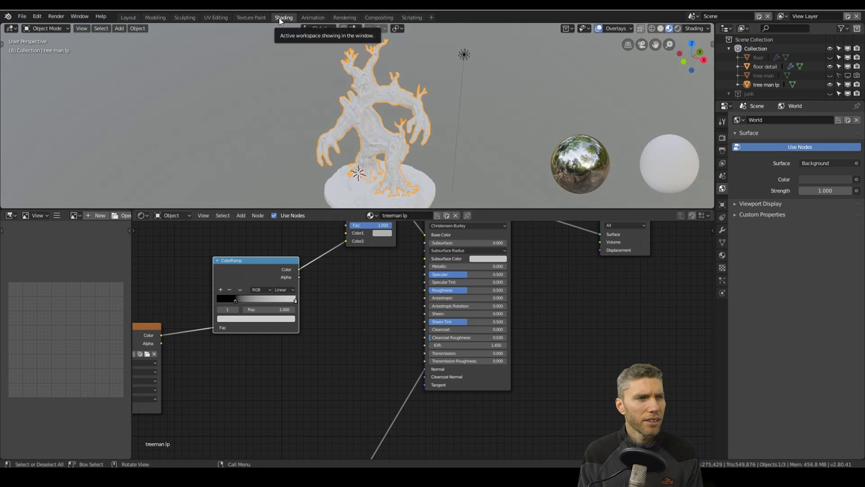
Wire an Ambient Occlusion node into Base Color in tree man's hp material and preview tree man in Cycles
left_click(221, 20)
left_click(764, 75)
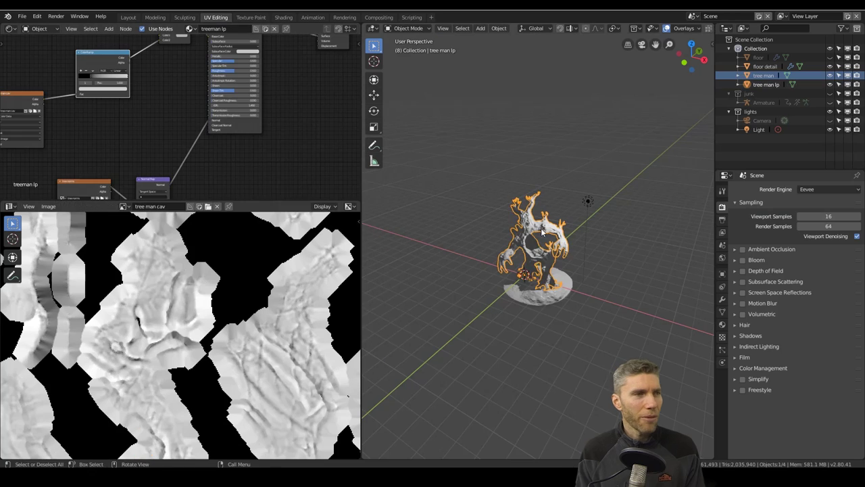
left_click_drag(238, 99, 167, 98)
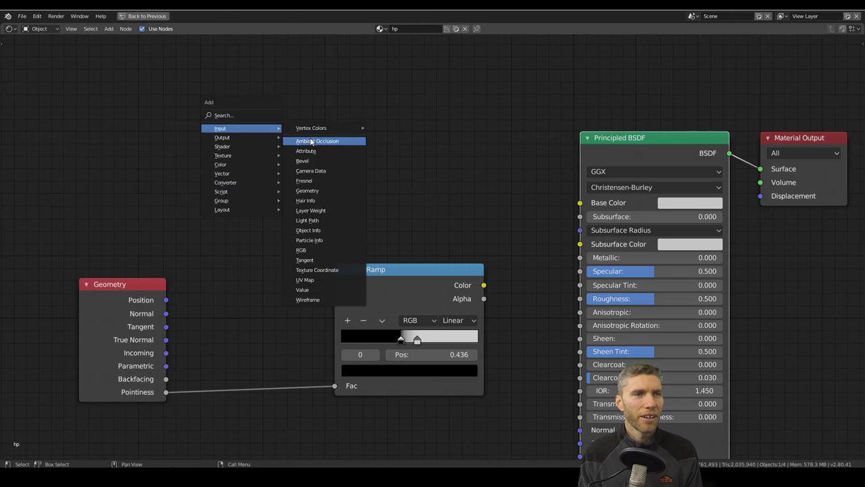
left_click(311, 141)
left_click(276, 122)
key("ctrl+space")
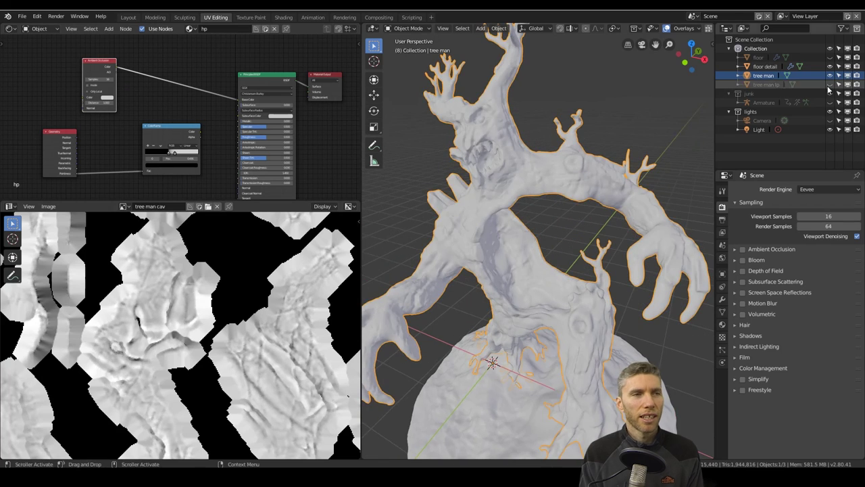
left_click(585, 174)
left_click(815, 161)
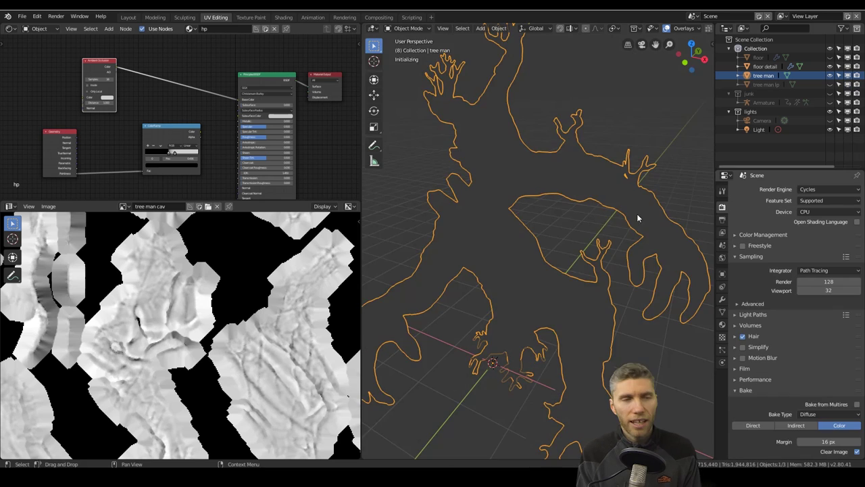
Bake the ambient occlusion onto tree man lp in a new treeman ao image and save the image
left_click(199, 207)
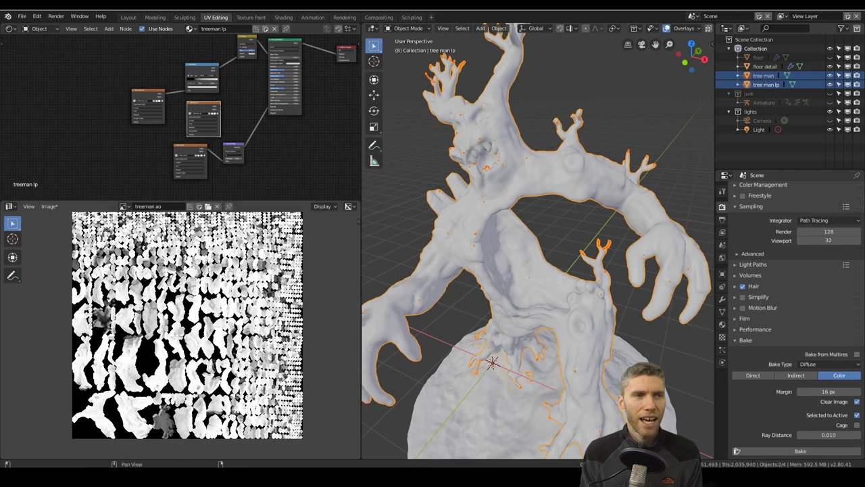
left_click(49, 206)
left_click(65, 271)
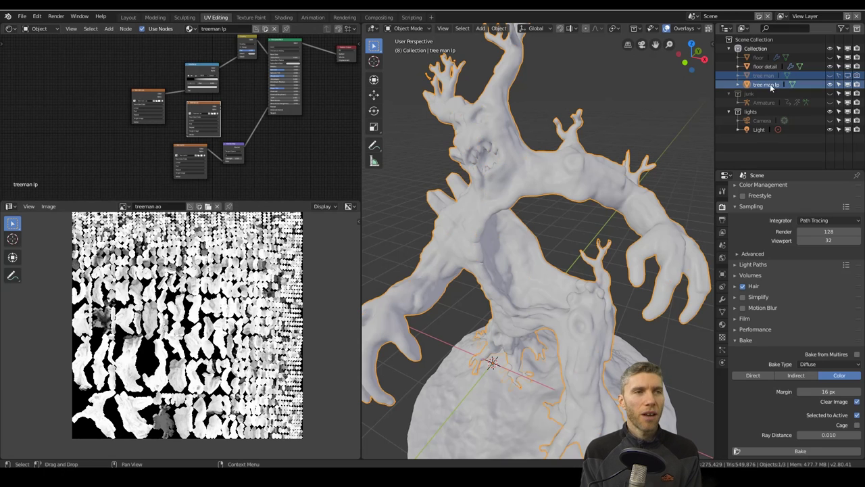
Duplicate the Overlay node as a Multiply mix, with treeman ao in Color2 and its output in the Overlay's Color1
middle_click_drag(227, 108, 219, 161)
left_click_drag(196, 155, 139, 73)
key("ctrl+space")
left_click_drag(338, 305, 274, 334)
left_click_drag(469, 242, 420, 283)
key("shift+d")
left_click(447, 123)
left_click_drag(585, 170, 528, 197)
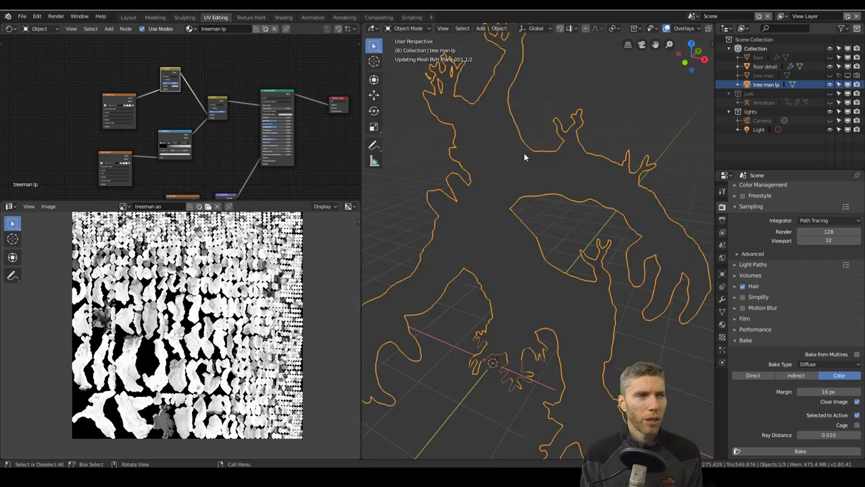
Switch the render engine to Eevee and check tree man lp with the combined maps
scroll(788, 202, "up", 3)
left_click(817, 191)
left_click(815, 179)
middle_click_drag(602, 235, 412, 245)
left_click_drag(119, 101, 112, 116)
Open the Shading workspace, move the Multiply node and enlarge the viewport and image editor
left_click(283, 17)
middle_click_drag(304, 340, 450, 383)
left_click_drag(443, 278, 441, 289)
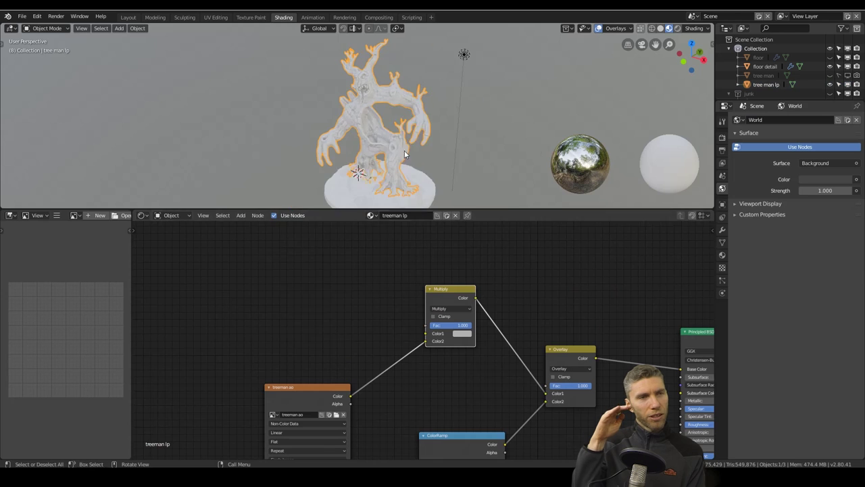
scroll(405, 154, "up", 3)
left_click_drag(338, 210, 338, 231)
left_click_drag(133, 282, 176, 282)
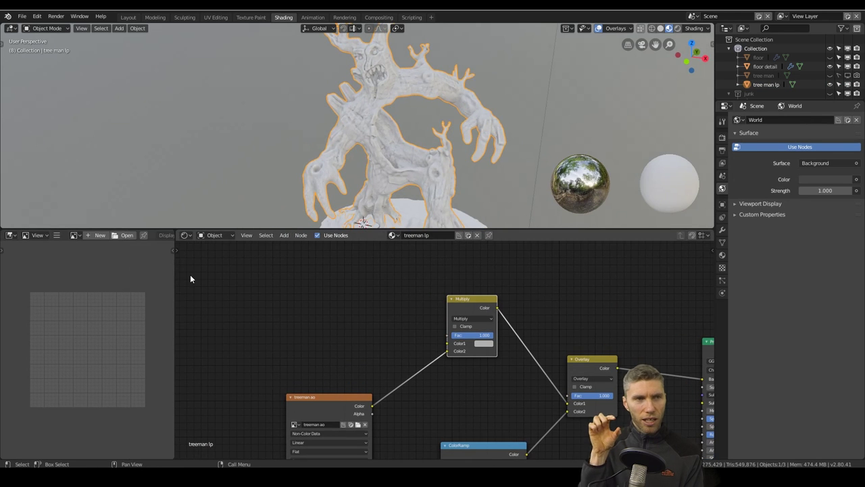
Join the image editor and the viewport into one large node editor area
right_click(175, 272)
left_click(175, 271)
left_click(154, 290)
right_click(264, 229)
left_click(264, 231)
left_click(250, 196)
Split off a 3D Viewport beside the node editor and reposition the light in it
left_click_drag(2, 25, 286, 39)
left_click(11, 29)
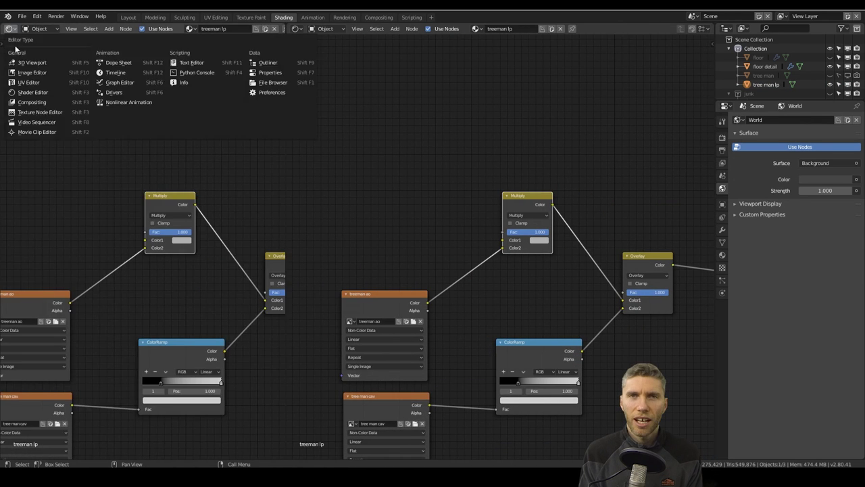
left_click(31, 62)
left_click(223, 131)
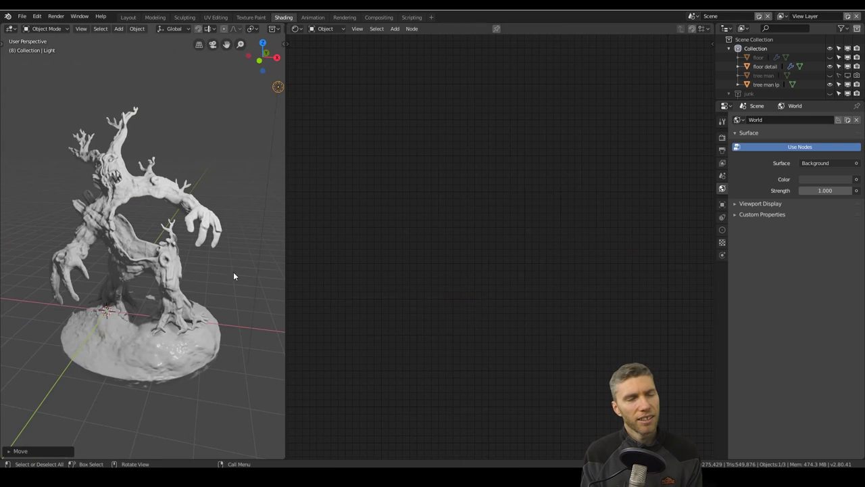
Select tree man lp and add a Noise Texture node to its material
left_click(182, 259)
key("shift+a")
mouse_move(456, 252)
left_click(520, 354)
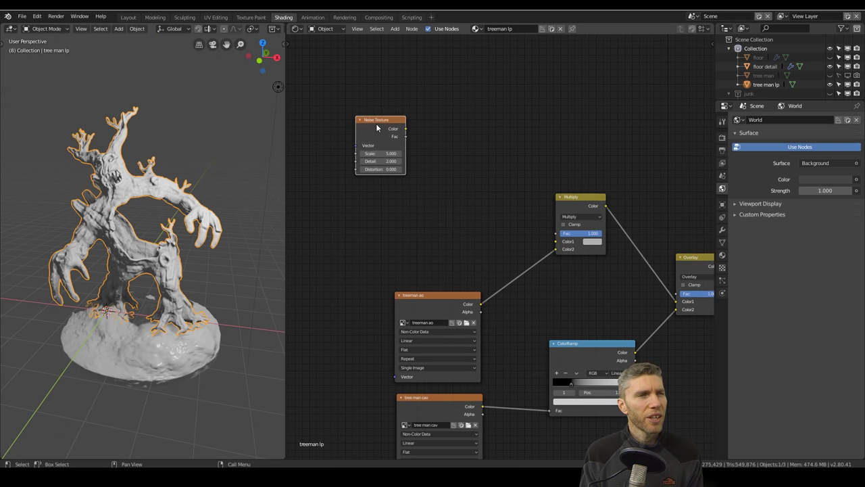
Add a brown MixRGB node driven by the noise Fac and connect it to the Multiply node's Color1
mouse_move(389, 132)
left_click(444, 180)
left_click(391, 105)
left_click(426, 149)
left_click_drag(334, 112, 390, 140)
left_click_drag(440, 114, 556, 241)
Preview the brown noise mix, set the Noise Texture's scale to 54.8, and return the preview to the Principled BSDF
left_click(400, 130, "ctrl+shift")
scroll(365, 188, "up", 4)
middle_click_drag(365, 188, 399, 186)
left_click_drag(352, 80, 379, 80)
middle_click_drag(703, 301, 399, 172)
scroll(505, 260, "down", 4)
left_click_drag(490, 212, 511, 197)
scroll(499, 218, "down", 2)
left_click_drag(434, 261, 415, 260)
middle_click_drag(428, 270, 458, 270)
left_click(655, 192, "ctrl+shift")
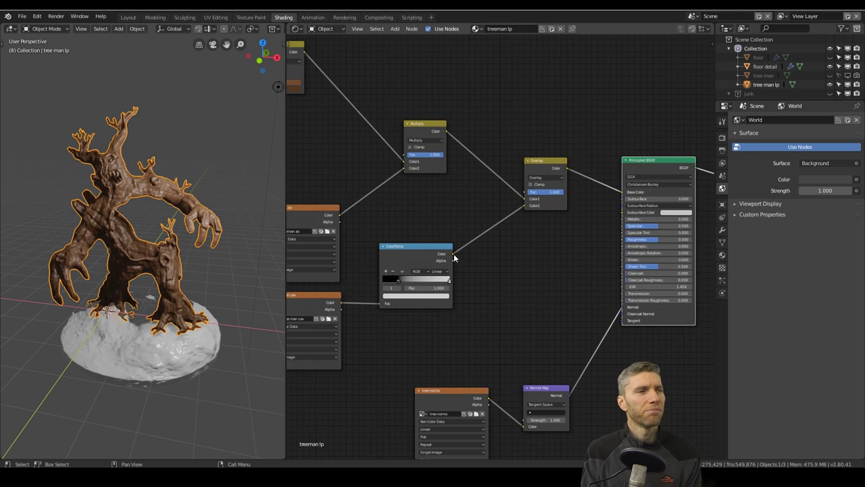
Change the noise Mix node's Color2 to a muted olive brown
middle_click_drag(381, 194, 461, 226)
left_click(374, 121)
left_click(384, 60)
middle_click_drag(356, 169, 440, 158)
middle_click_drag(233, 179, 212, 177)
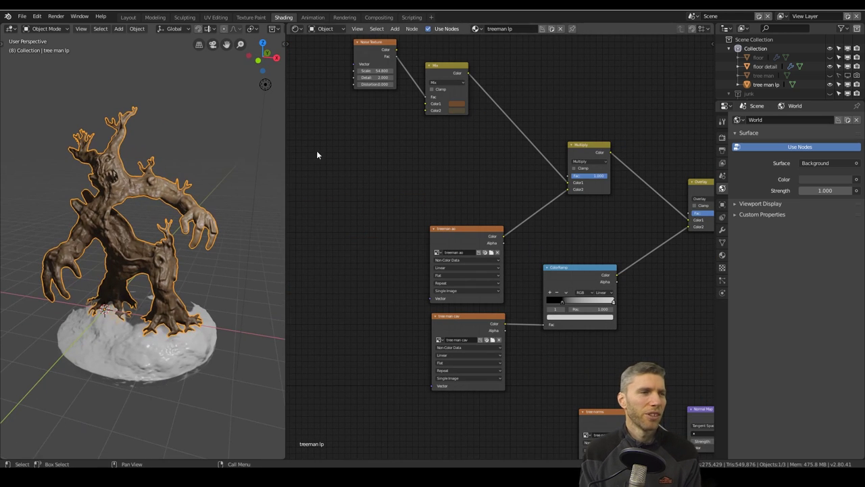
Disconnect the brown mix from the Multiply node and adjust the grey of the Multiply's Color1
scroll(467, 164, "down", 2)
middle_click_drag(497, 169, 385, 180)
left_click_drag(441, 190, 412, 179)
middle_click_drag(196, 216, 224, 201)
left_click(468, 190)
left_click_drag(506, 126, 504, 140)
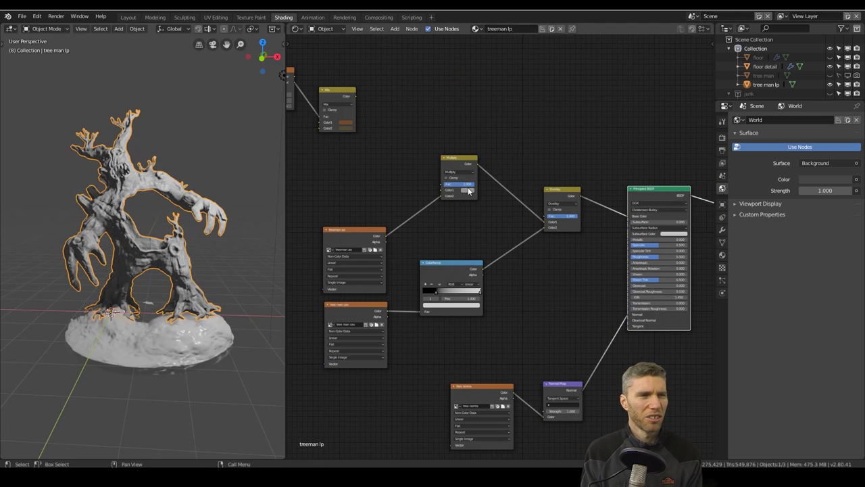
left_click_drag(472, 166, 500, 178)
left_click_drag(506, 124, 506, 129)
Duplicate the floor detail object and rename the copy floor lp
middle_click_drag(220, 236, 183, 272)
left_click(186, 271)
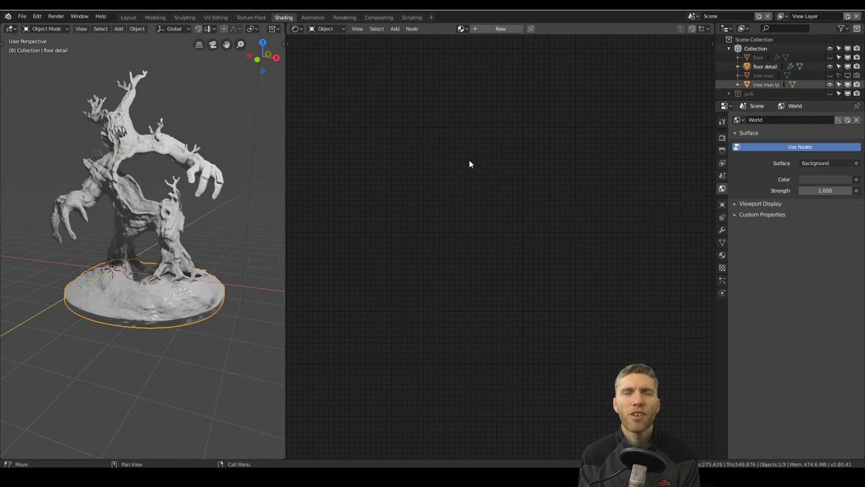
left_click(770, 89)
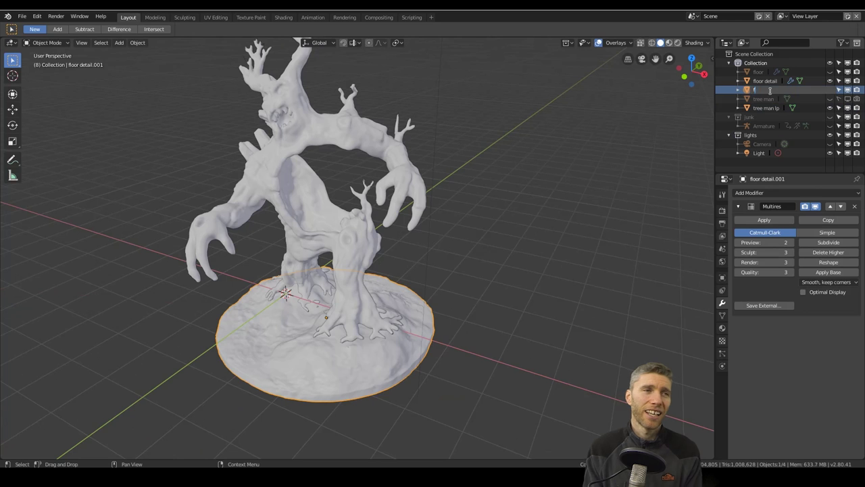
Apply the Multires modifier on floor lp and hide the original floor detail
left_click(740, 244)
middle_click_drag(575, 257, 578, 230)
left_click(830, 81)
mouse_move(566, 199)
middle_mouse_down()
mouse_move(567, 230)
mouse_move(572, 201)
middle_mouse_up()
left_click(775, 221)
key("Tab")
middle_click_drag(413, 322, 430, 335)
Add a Decimate modifier in Collapse mode to floor lp, set its ratio to 0.04 and apply it
left_click(757, 194)
left_click(691, 253)
left_click(778, 241)
key("Tab")
left_click(791, 242)
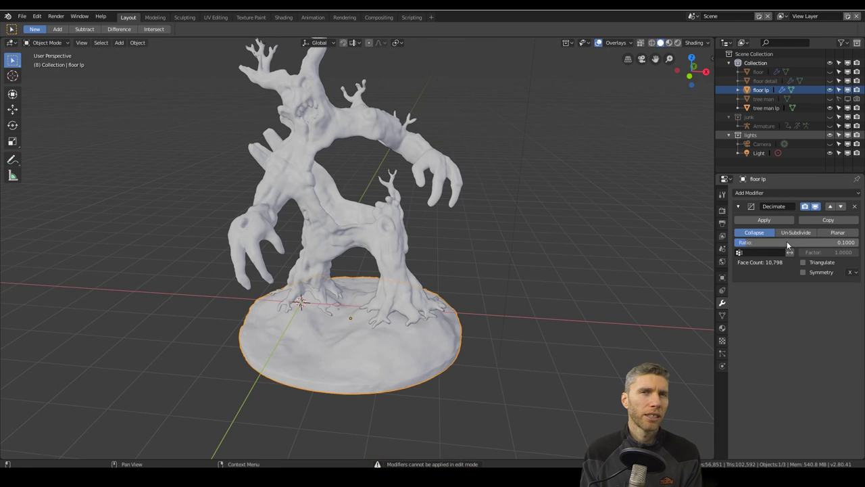
left_click_drag(787, 242, 780, 241)
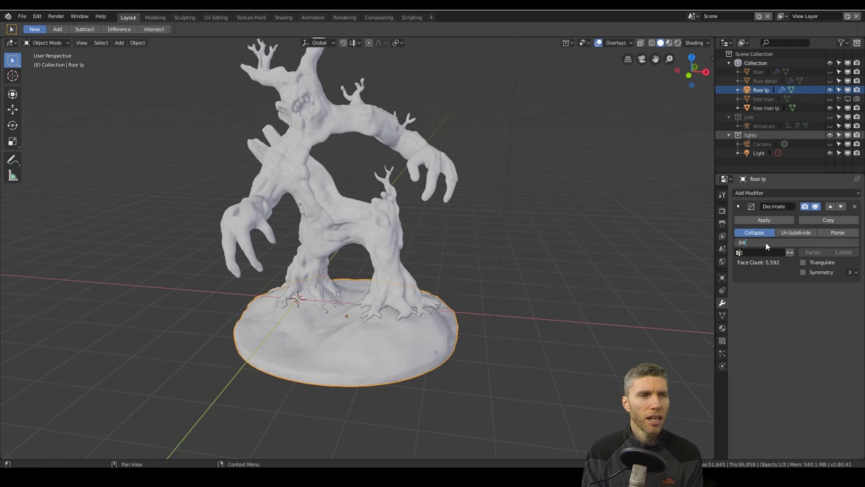
left_click(764, 219)
Run a searched mesh operator on the floor lp geometry in Edit Mode
key("Tab")
key("F3")
key("Return")
left_click(35, 451)
key("Tab")
Unhide floor detail, adjust the display restrictions of the floor objects, and select floor lp
middle_click_drag(399, 352, 513, 307)
left_click(849, 82)
left_click(830, 81)
left_click_drag(839, 72, 857, 72)
left_click(769, 88)
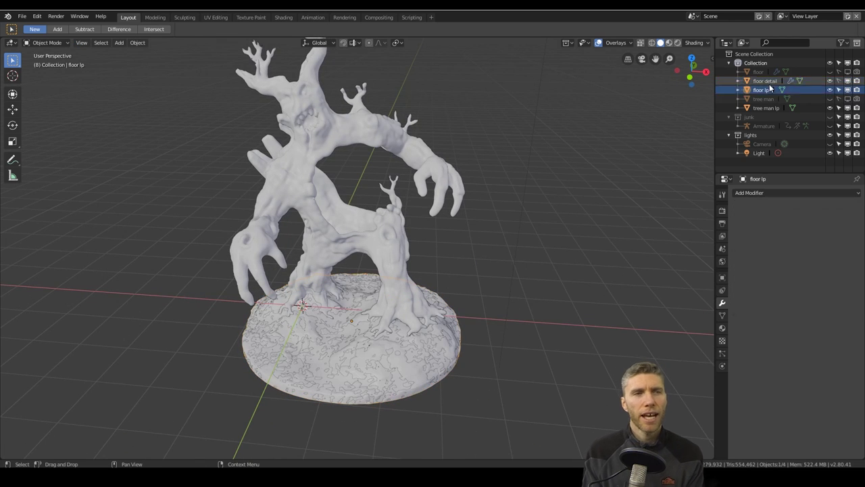
Unwrap the whole floor lp mesh with Smart UV Project in the UV Editing workspace and start creating a new image
left_click(215, 18)
key("u")
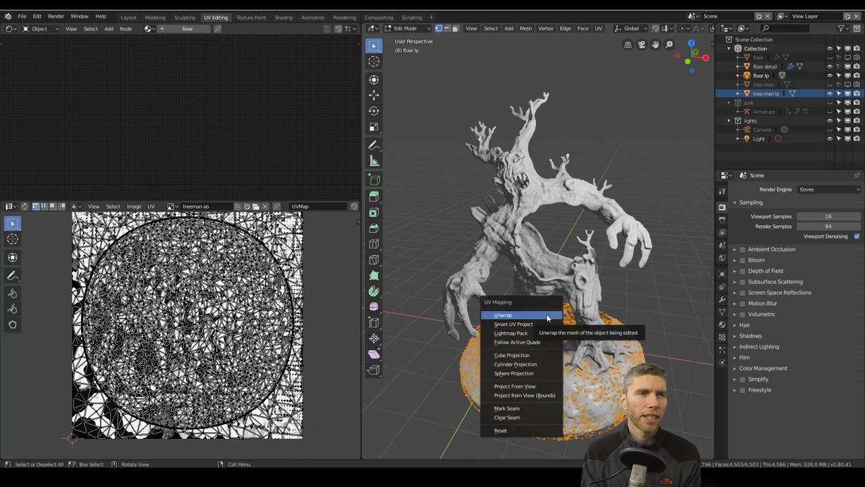
left_click(521, 315)
left_click(544, 388)
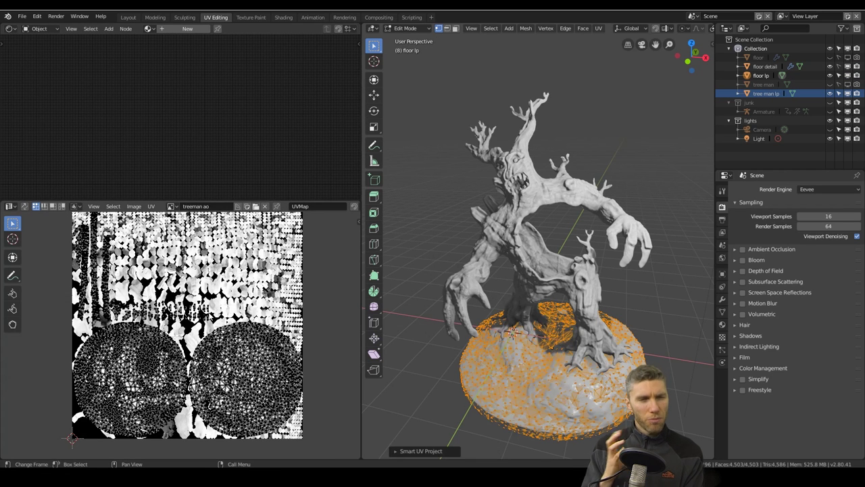
left_click(248, 207)
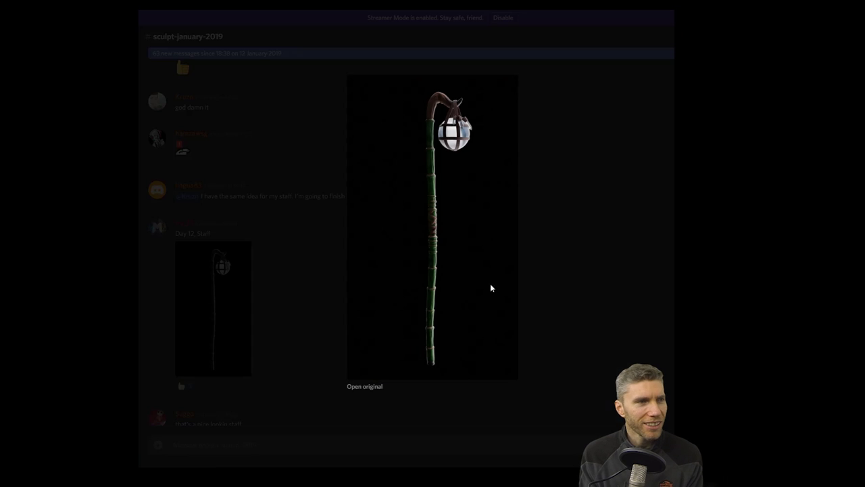
Browse the sculpt-january-2019 posts in Discord, enlarging the glowing leafy staff, the Day 12 figure and the bearded head
left_click(565, 310)
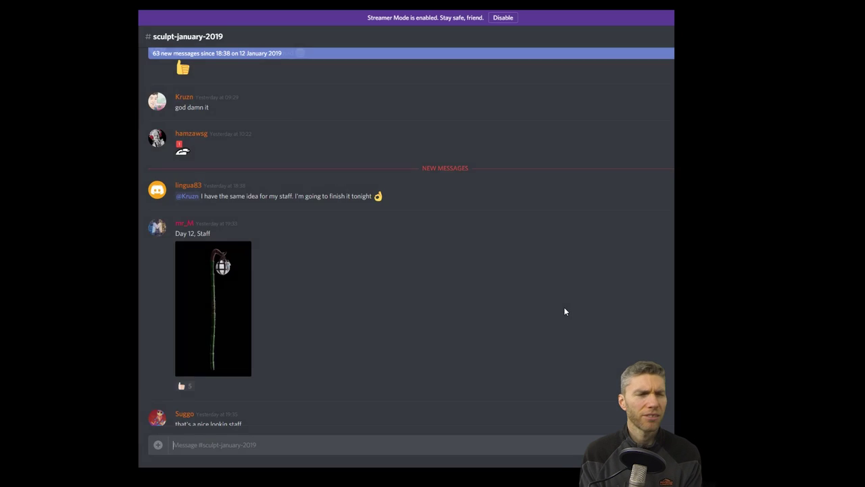
scroll(565, 311, "down", 4)
scroll(565, 312, "down", 3)
left_click(221, 277)
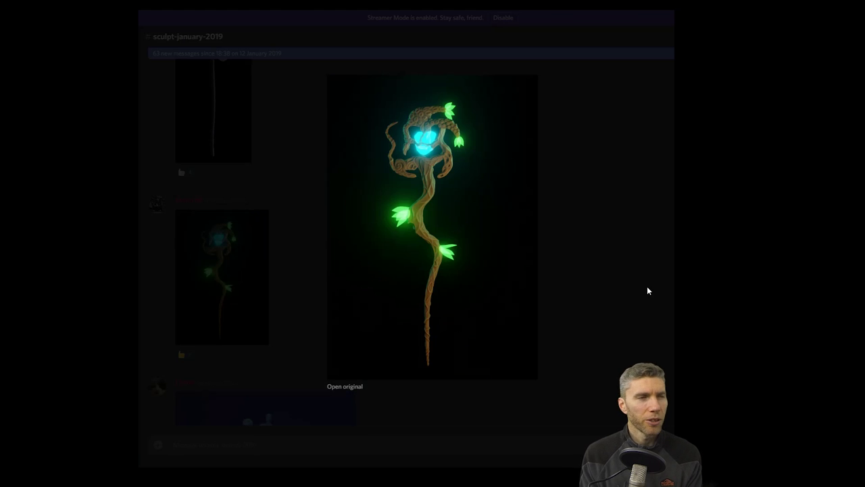
left_click(647, 287)
scroll(610, 301, "down", 3)
left_click(329, 264)
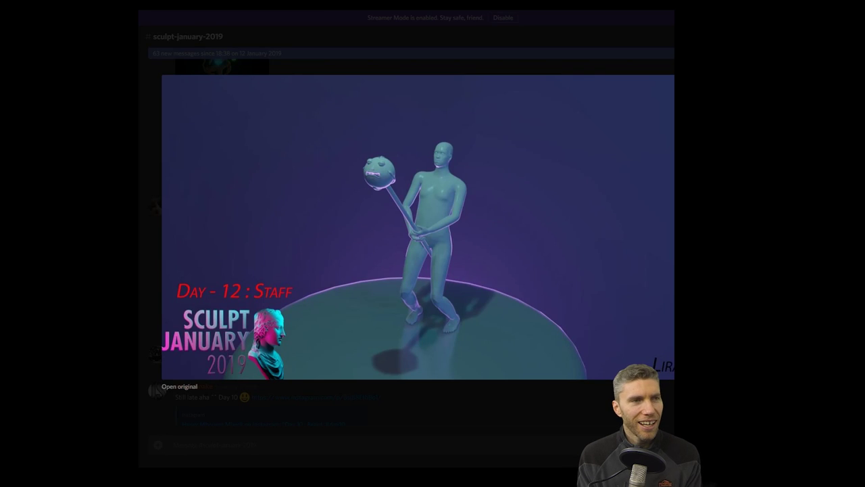
left_click(713, 299)
scroll(573, 302, "down", 3)
left_click(302, 310)
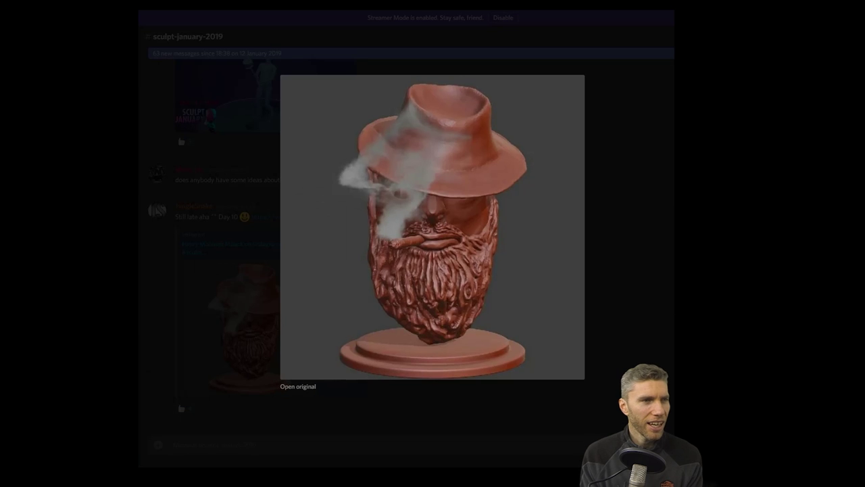
key("Escape")
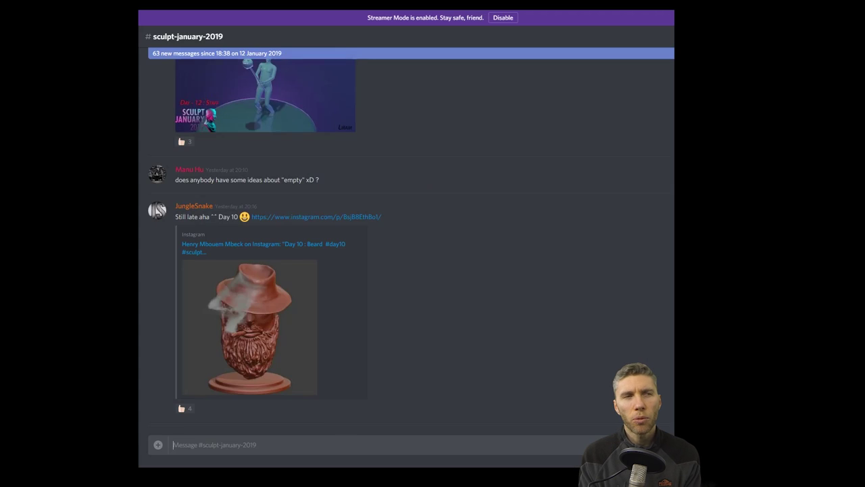
Continue through the channel, enlarging the green-orb staff, the clay elephant and the purple crystal staff
scroll(406, 237, "down", 3)
left_click(351, 322)
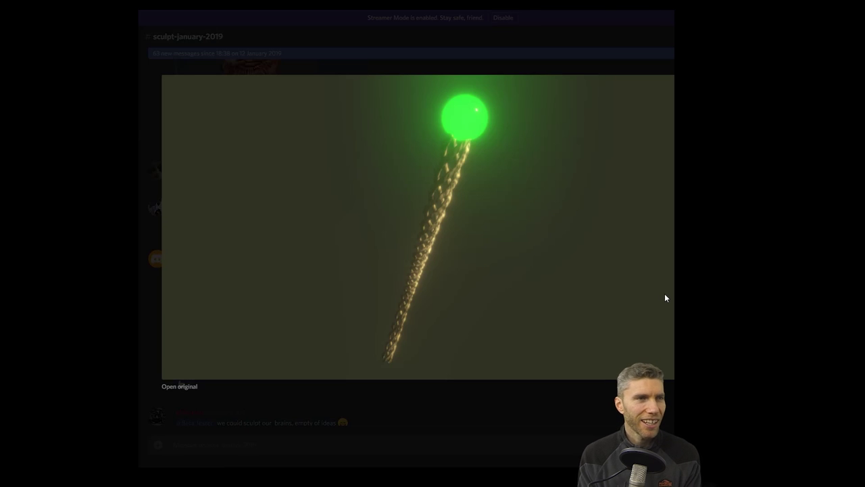
key("Escape")
scroll(596, 332, "down", 3)
scroll(596, 331, "down", 2)
left_click(223, 309)
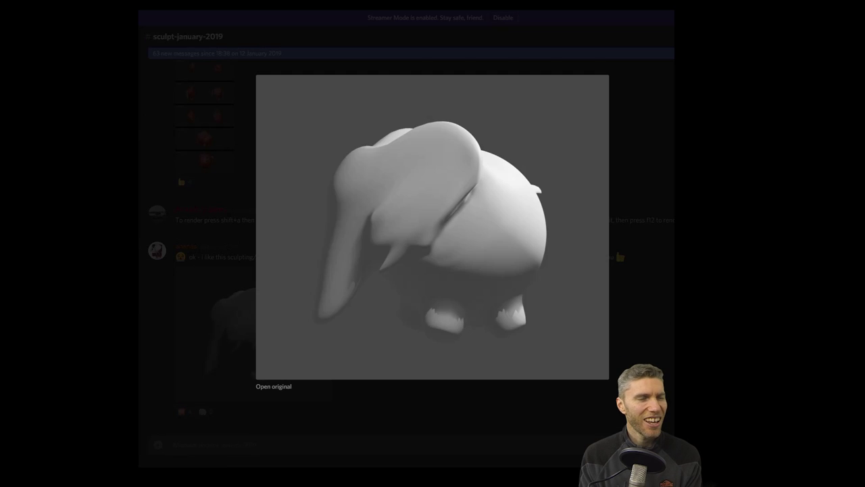
key("Escape")
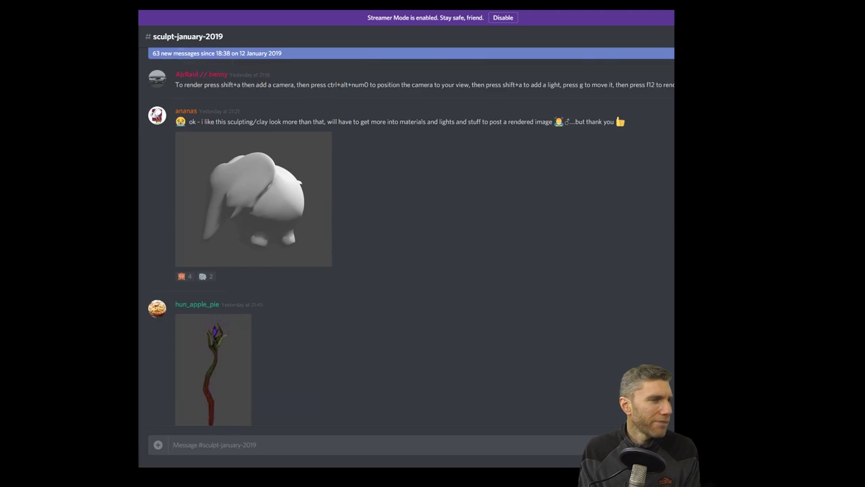
scroll(238, 308, "down", 2)
left_click(238, 308)
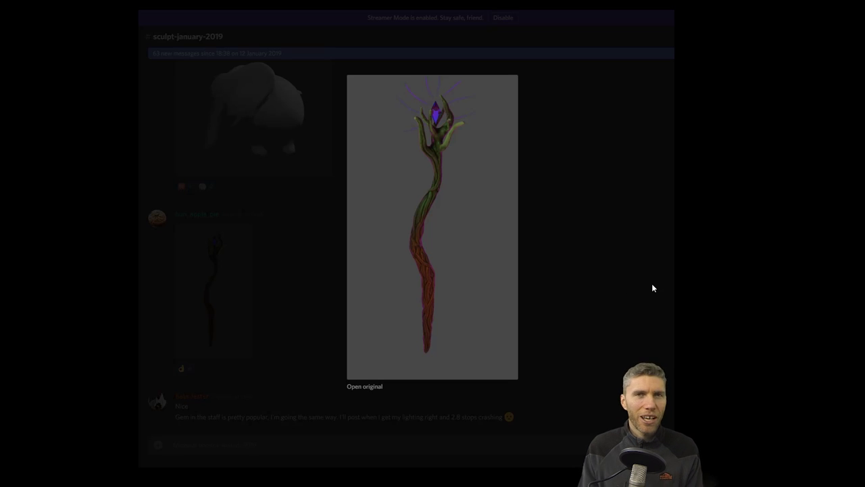
left_click(652, 288)
View the floating waterfall island and the close-up of the magic staff with a crystal at full size
scroll(653, 288, "down", 5)
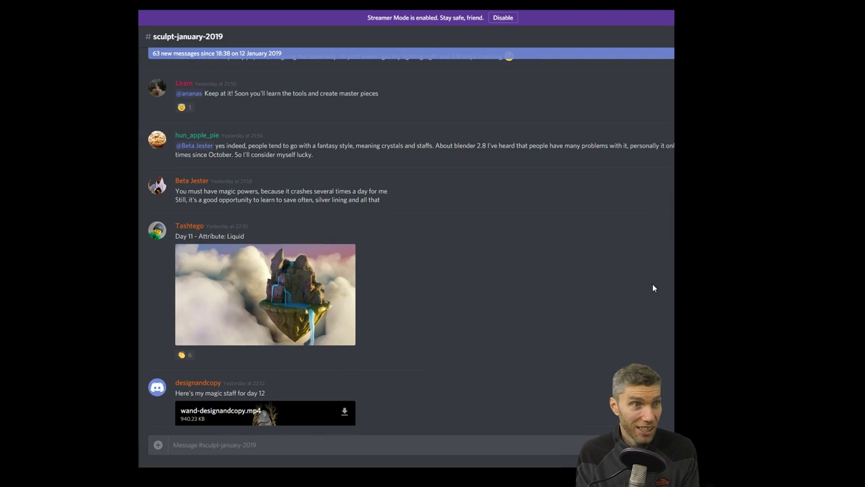
left_click(347, 294)
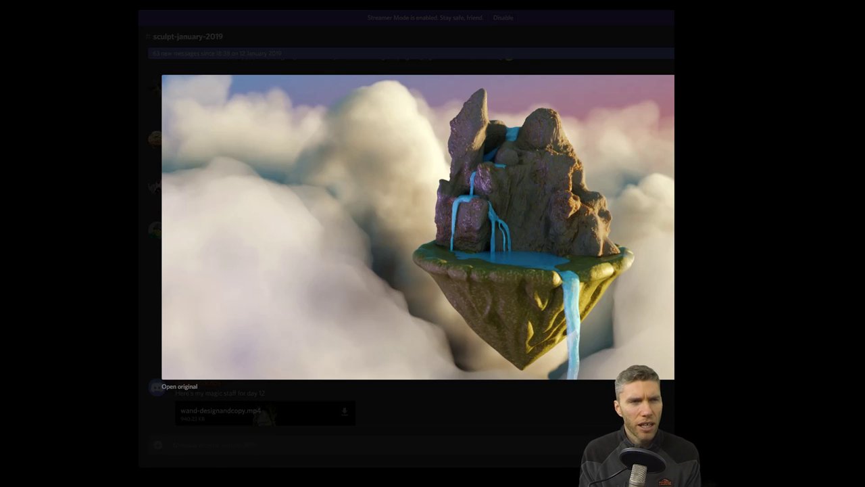
key("Escape")
scroll(570, 296, "down", 3)
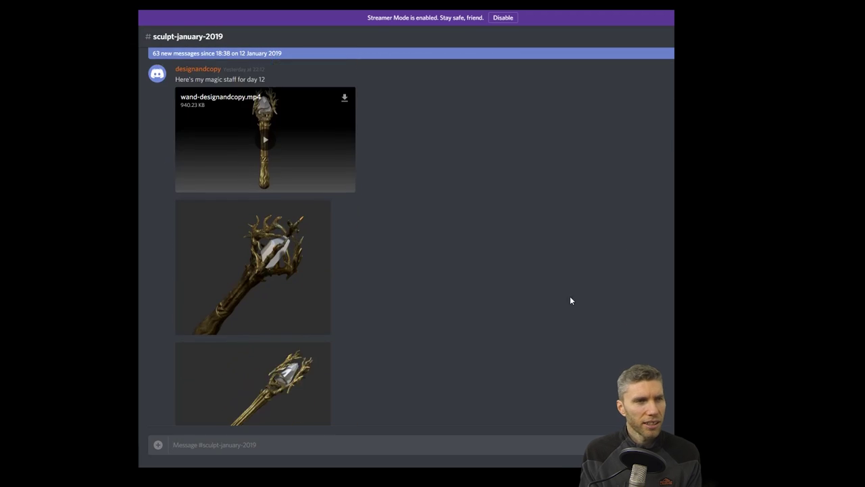
left_click(295, 307)
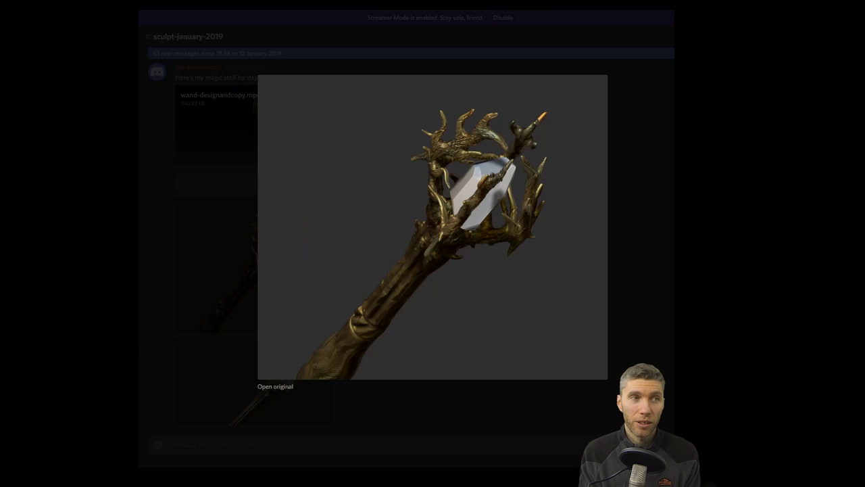
key("Escape")
View the enlarged images of the fondue pot, the rune staff with a claw hand, and the Jax character sculpt
scroll(405, 237, "down", 5)
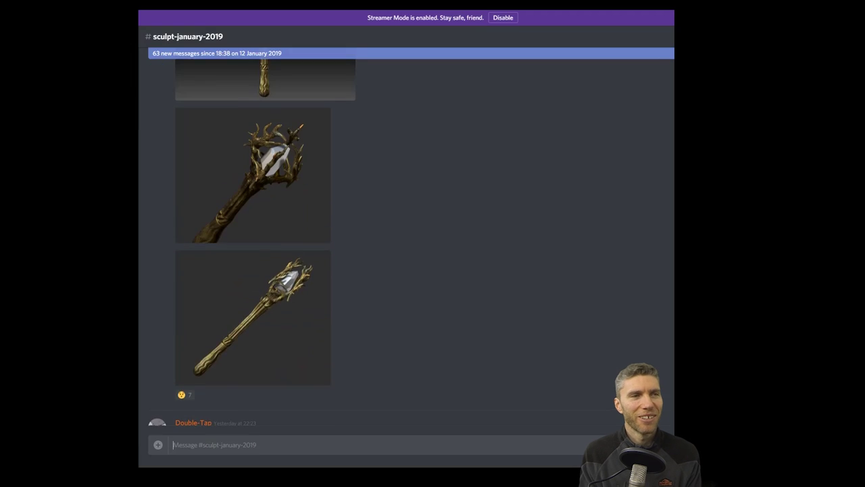
left_click(313, 319)
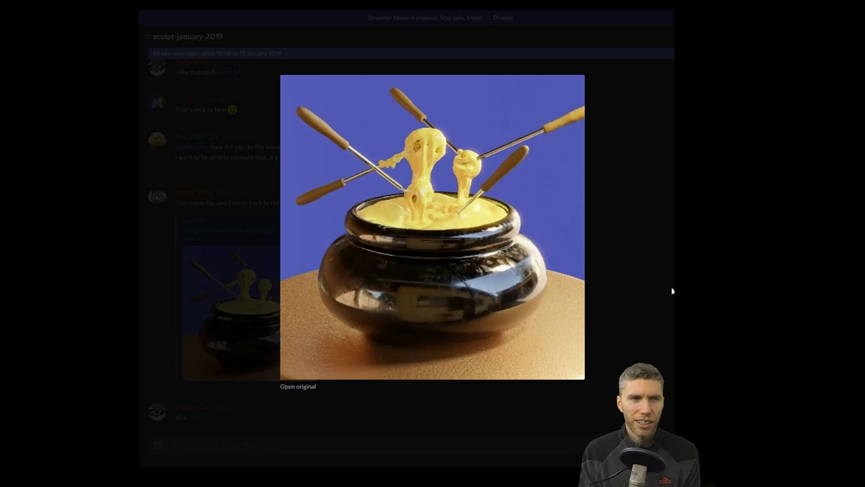
key("Escape")
scroll(672, 291, "down", 4)
left_click(250, 285)
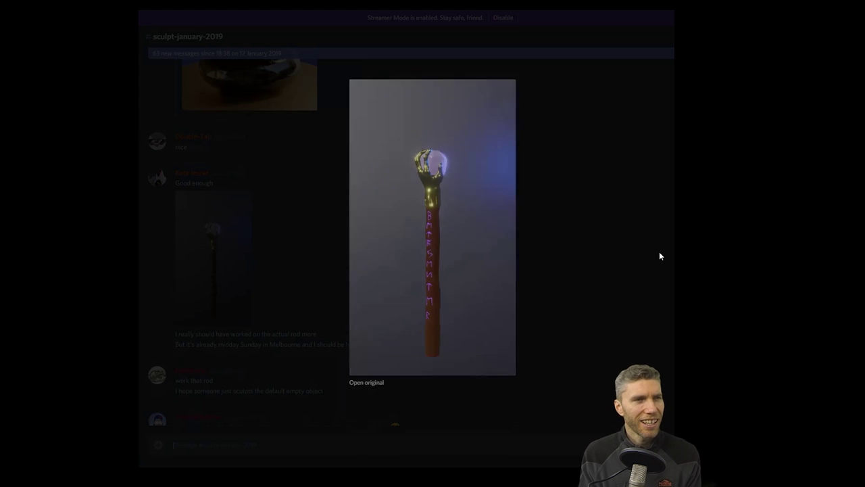
left_click(660, 256)
scroll(663, 256, "down", 10)
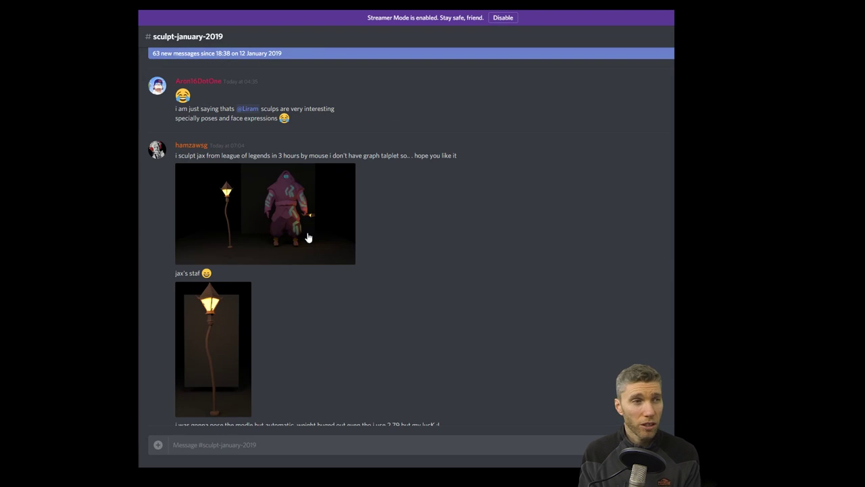
left_click(346, 248)
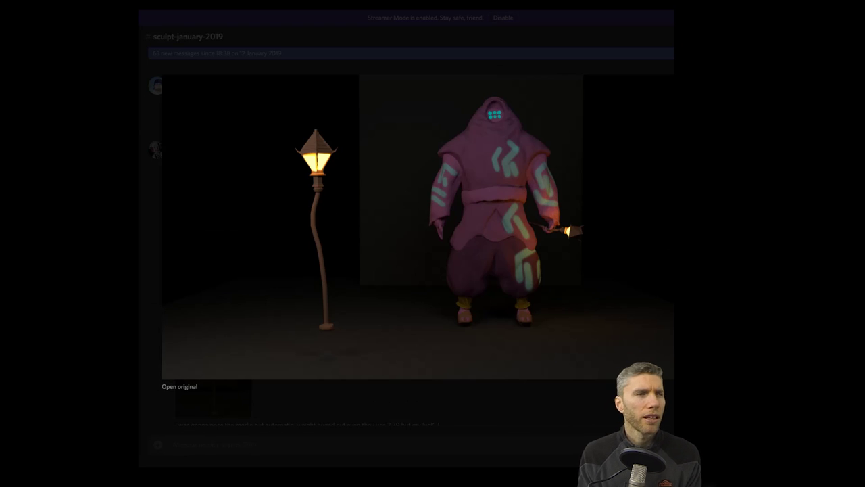
key("Escape")
Return to the Day 11 fondue pot post and enlarge its image again
scroll(406, 237, "down", 15)
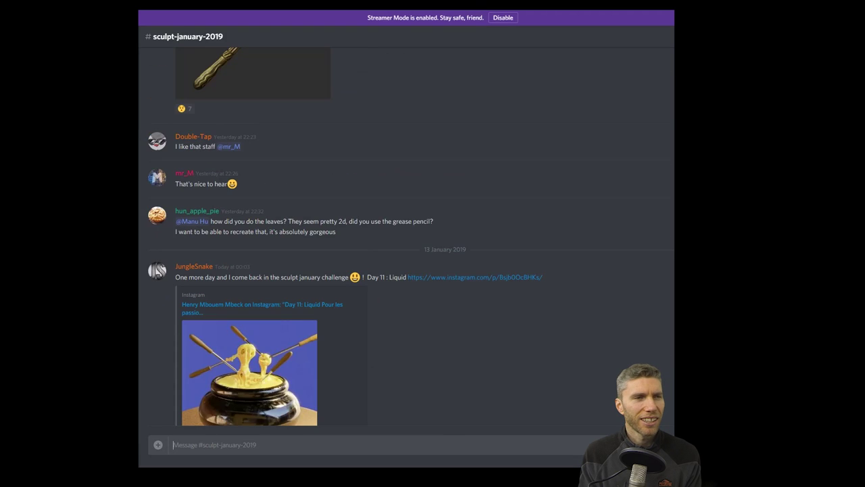
scroll(250, 270, "down", 3)
left_click(250, 250)
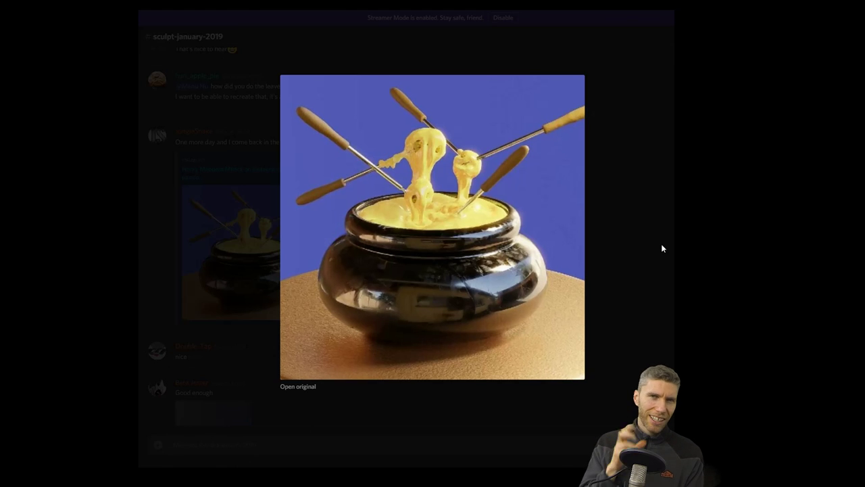